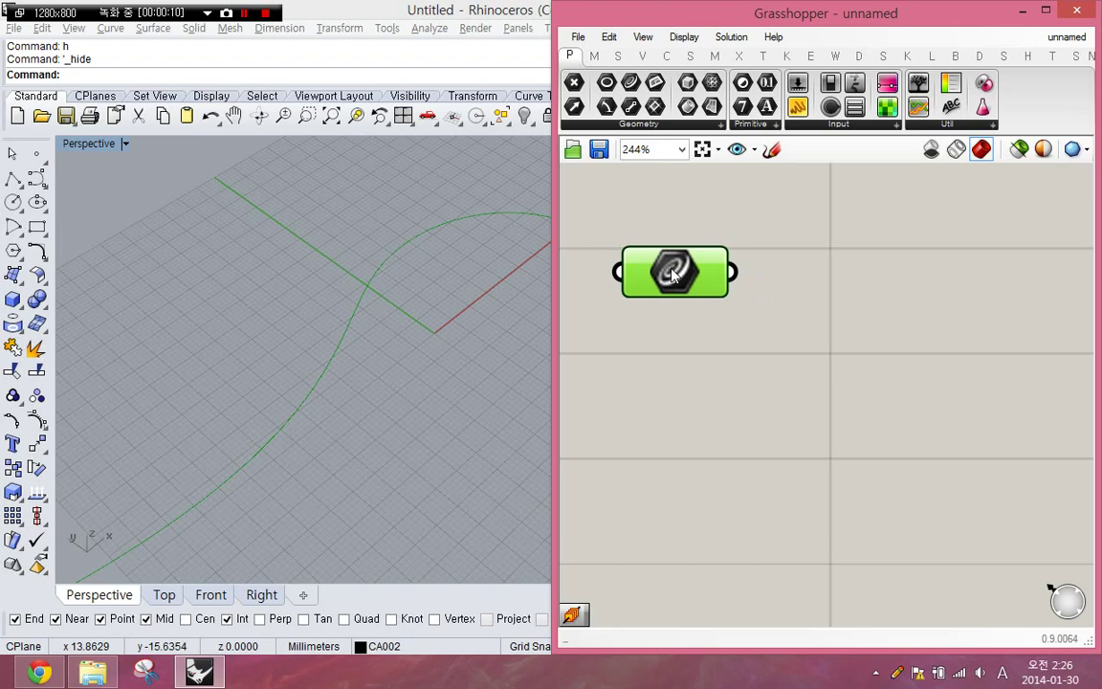
Reference the S-shaped Rhino curve into the Curve component as a single curve.
right_click_drag(411, 382, 272, 268)
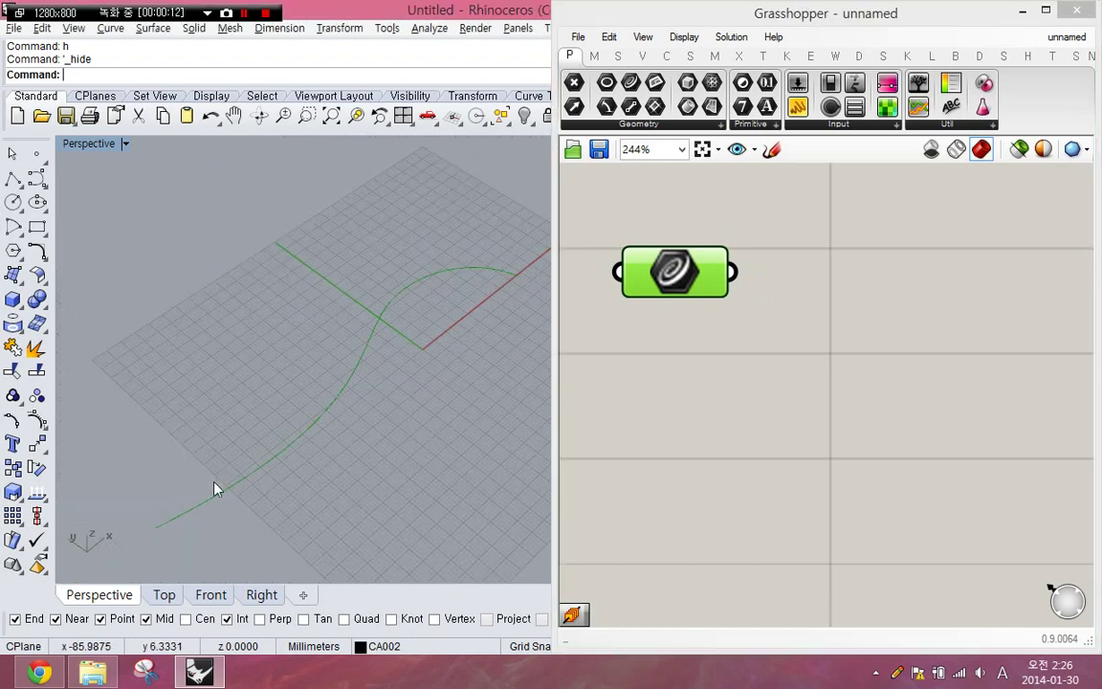
left_click(627, 350)
left_click(691, 278)
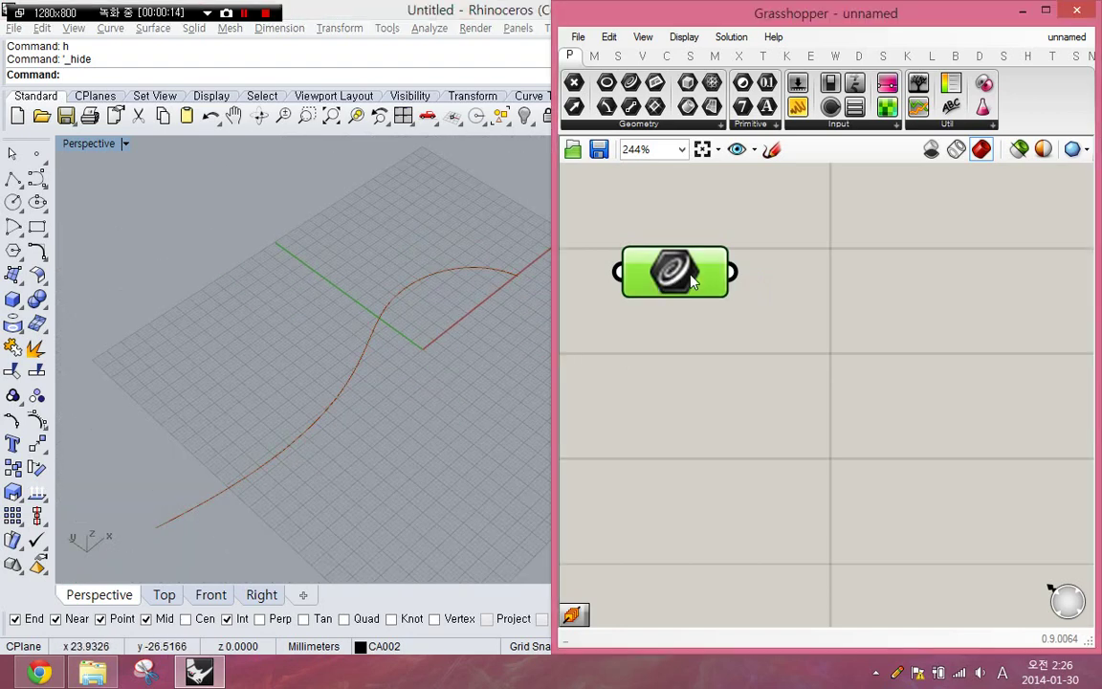
right_click(692, 277)
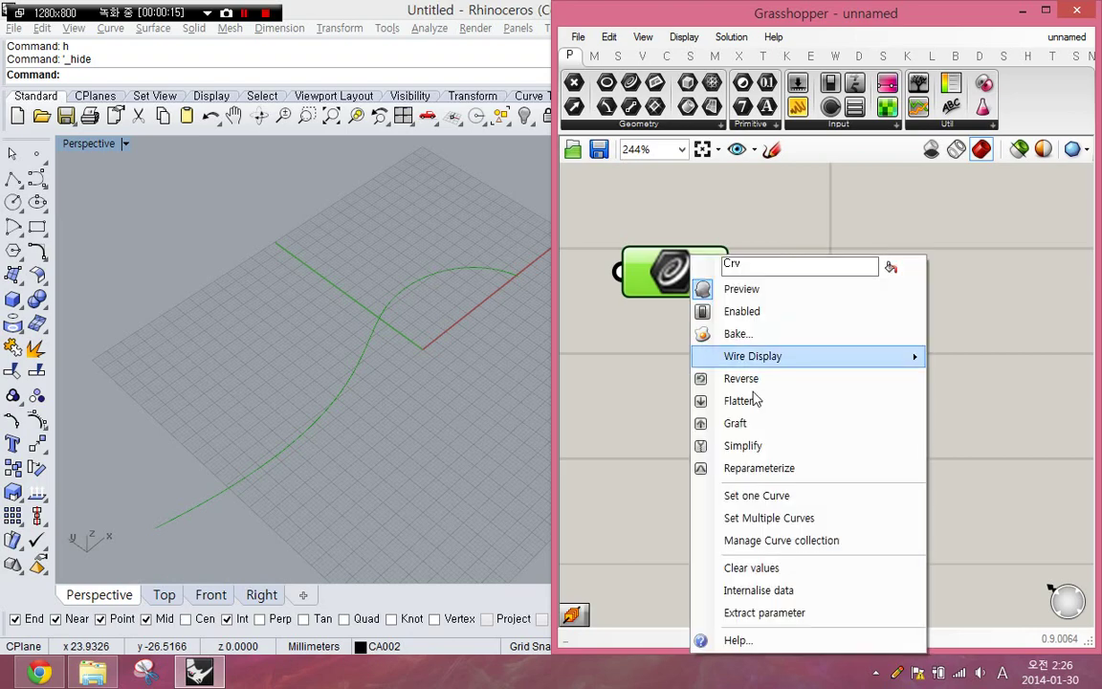
left_click(772, 495)
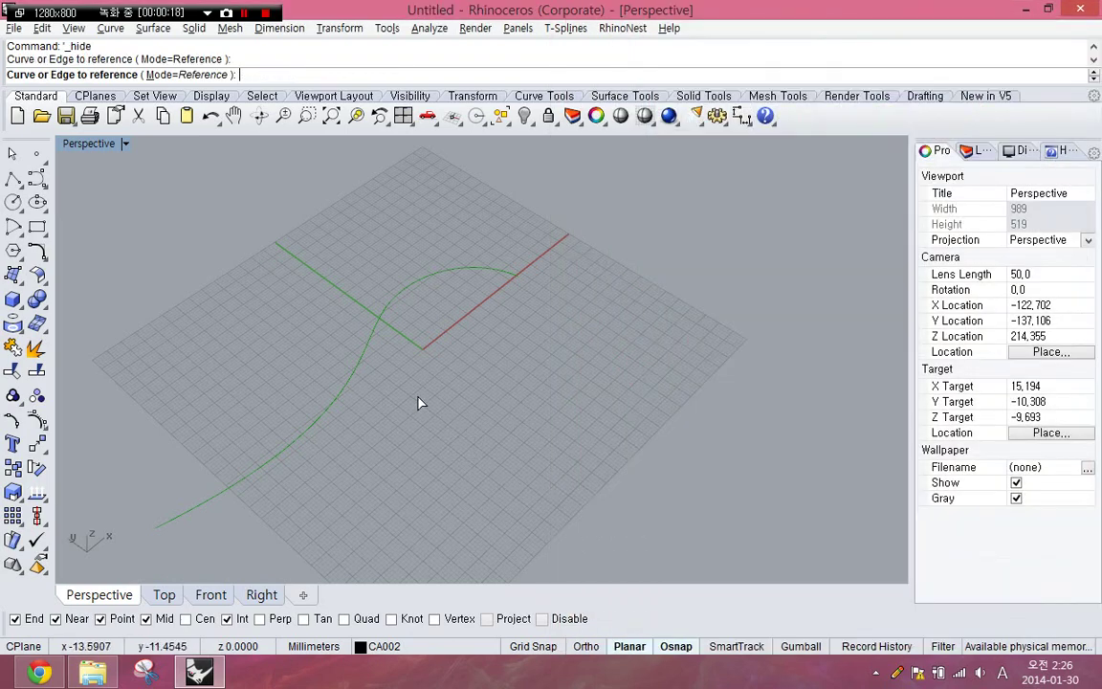
right_click(418, 396)
left_click(678, 346)
Add a Perp Frame component beside the Curve component and move the Curve component closer to it.
right_click_drag(718, 332, 645, 330)
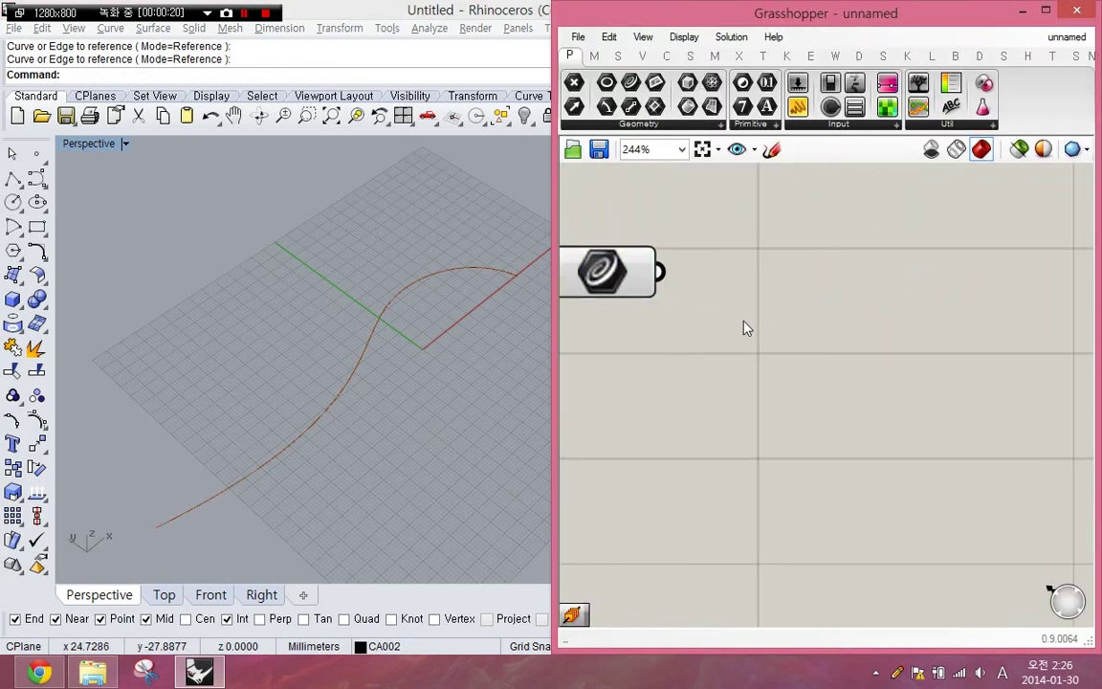
double_click(754, 309)
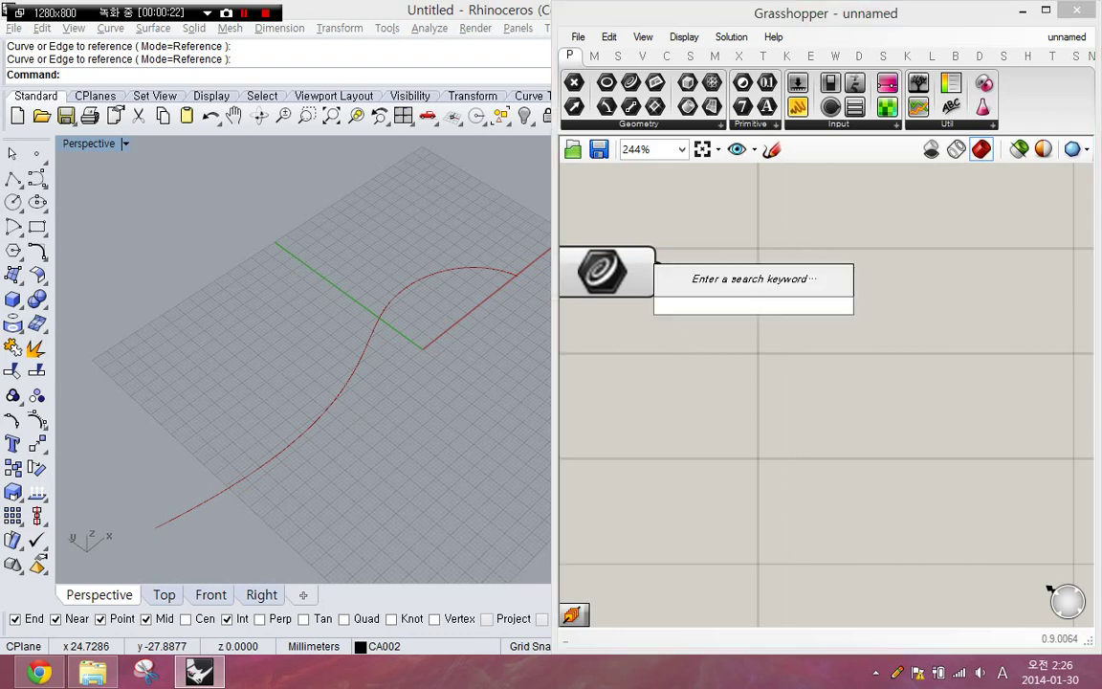
type("perp frame")
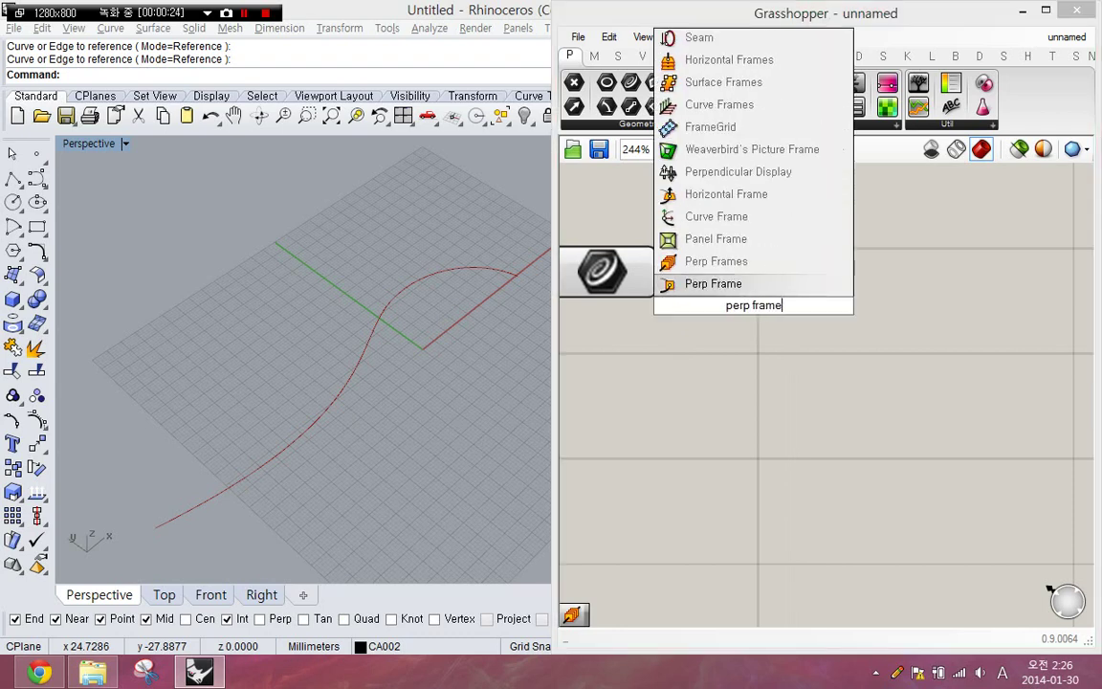
left_click(775, 287)
left_click_drag(753, 301, 836, 332)
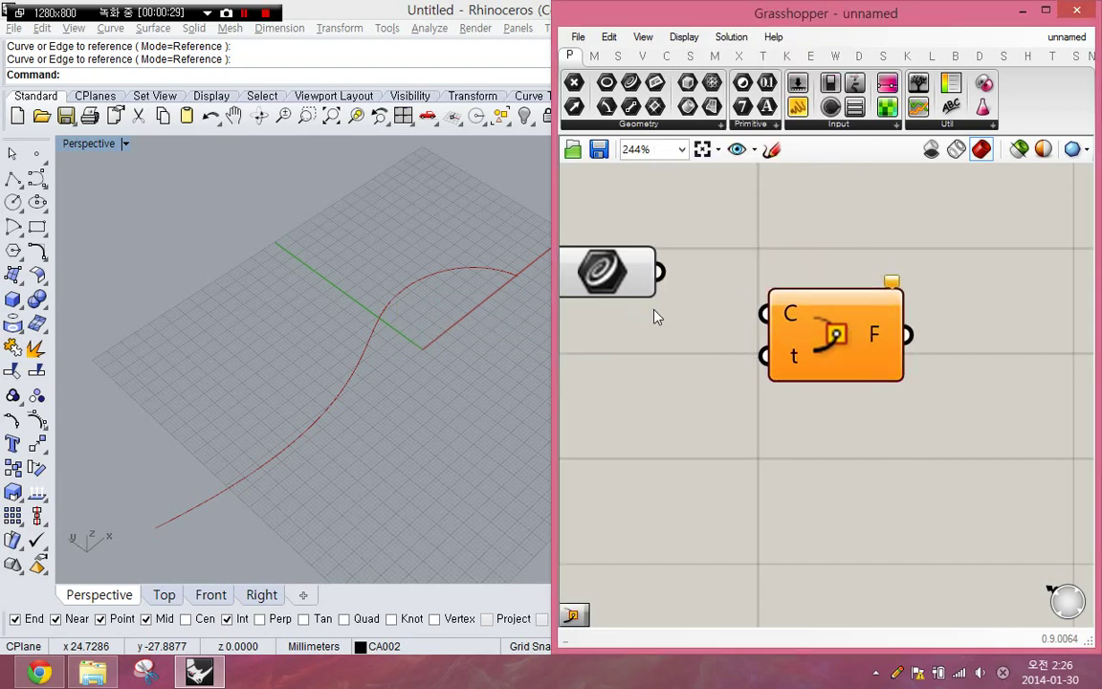
left_click_drag(654, 280, 706, 283)
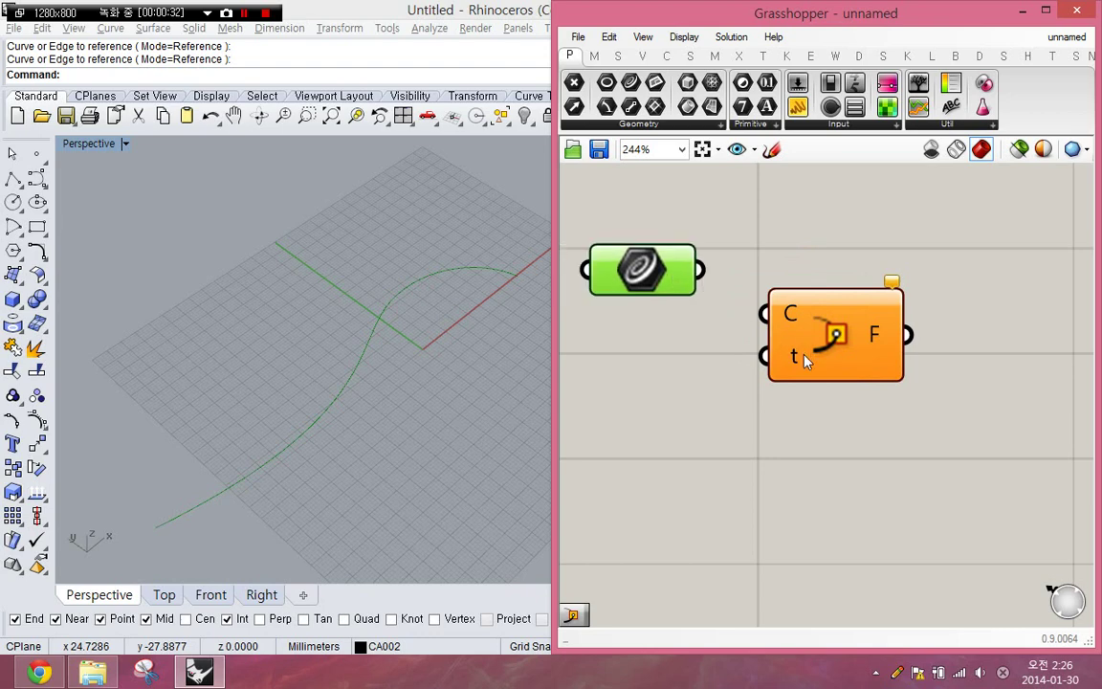
Connect the Curve component to the Perp Frame's C input and reparameterize that input.
left_click_drag(766, 316, 703, 271)
right_click(778, 313)
left_click(763, 324)
right_click(796, 316)
left_click(887, 468)
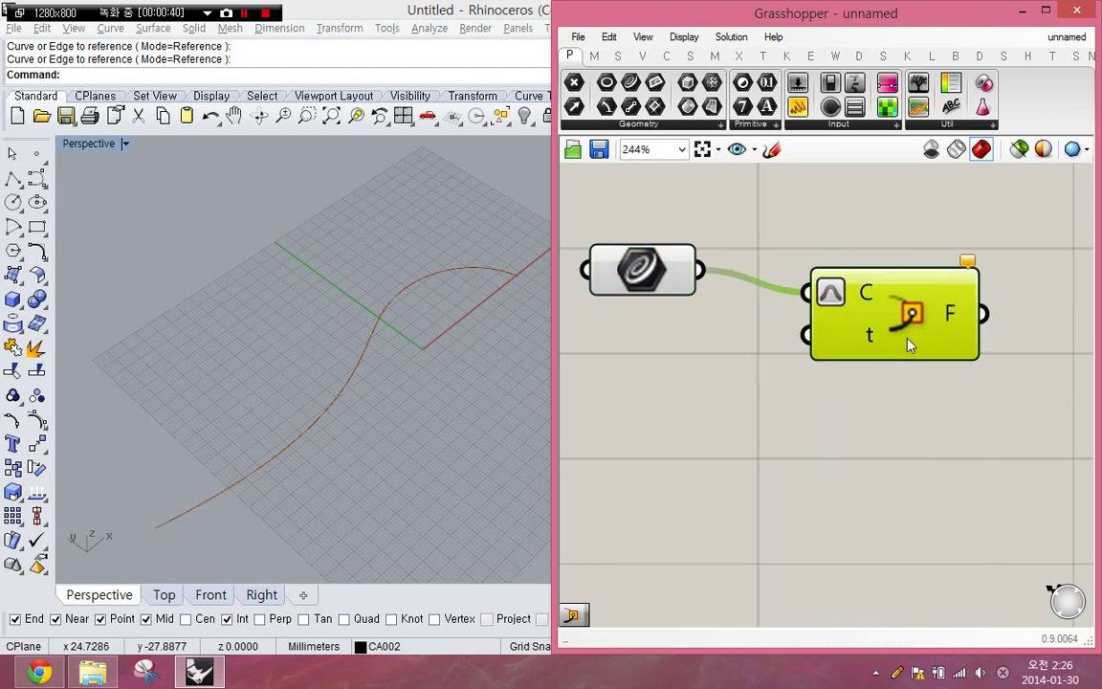
Add a Number Slider component below the Curve component.
double_click(745, 408)
type("num")
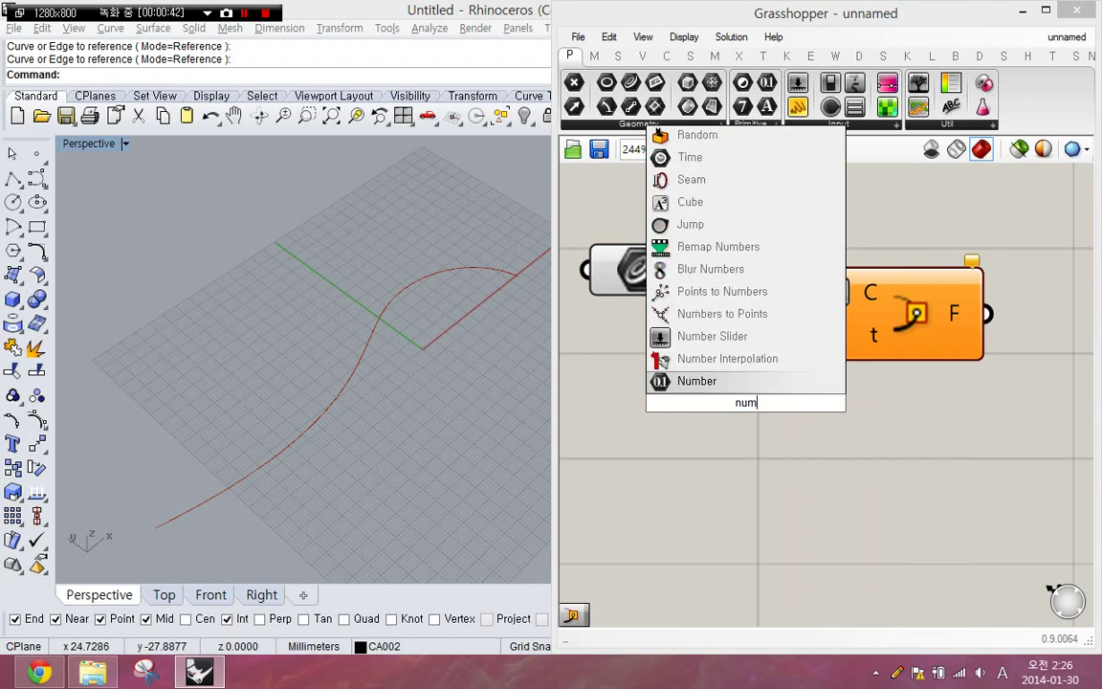
type("ber slider")
key("Return")
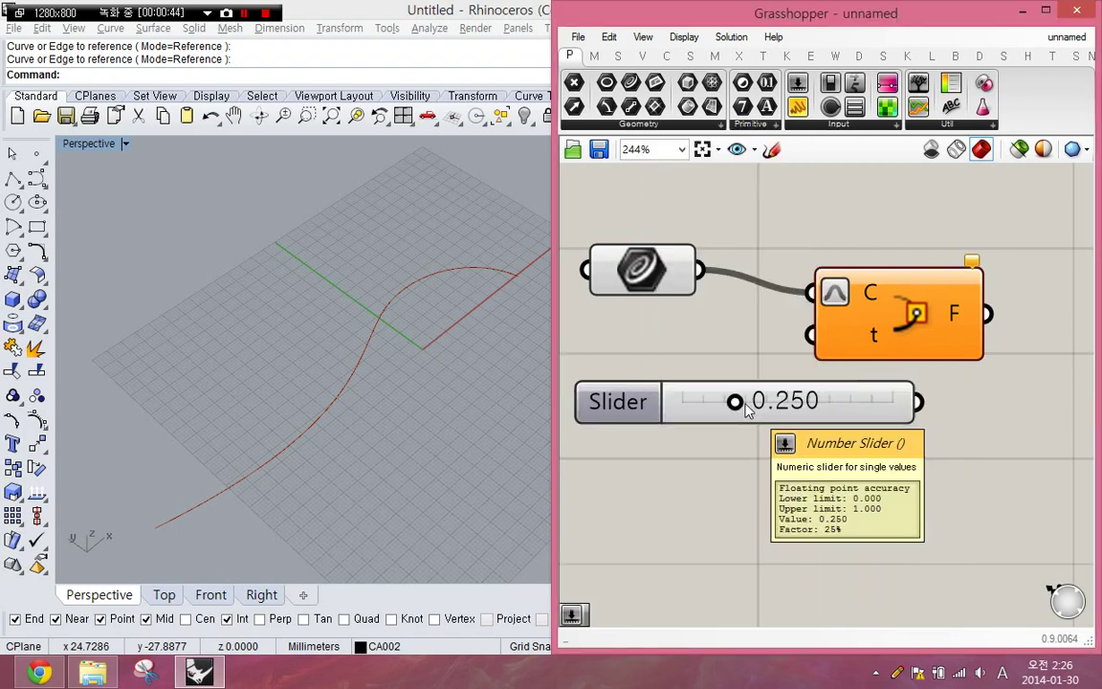
Shift the Perp Frame component away from the slider and reposition the Curve component next to it.
left_click_drag(885, 335, 1075, 334)
left_click_drag(756, 275, 653, 402)
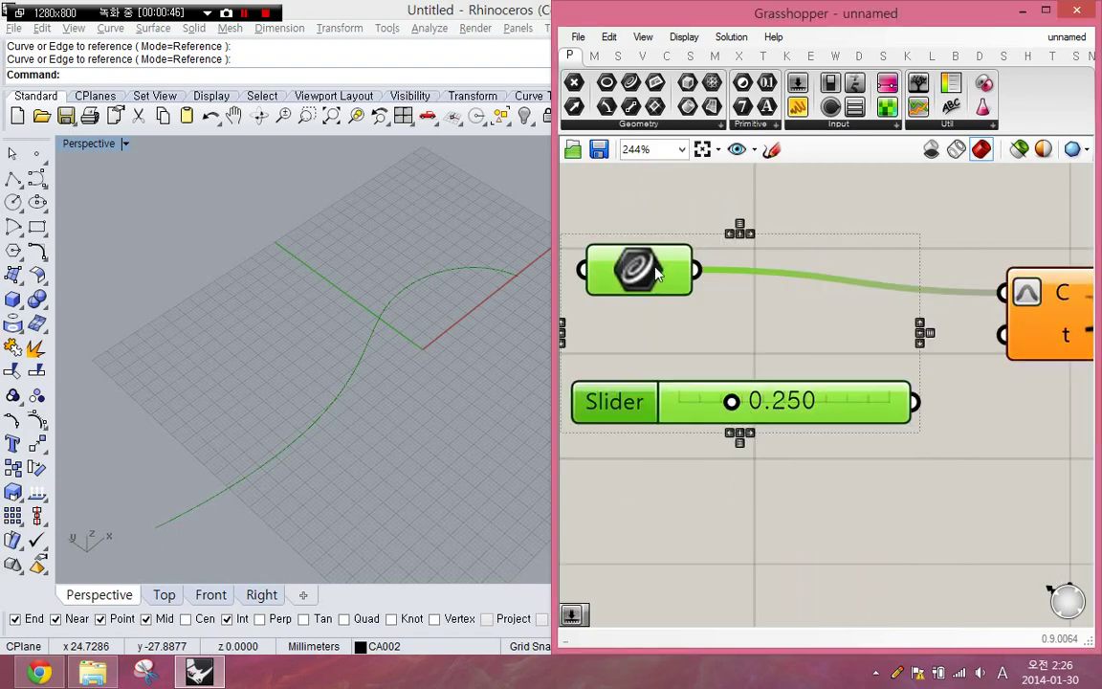
left_click(750, 234)
left_click(806, 304)
right_click_drag(810, 290, 638, 298)
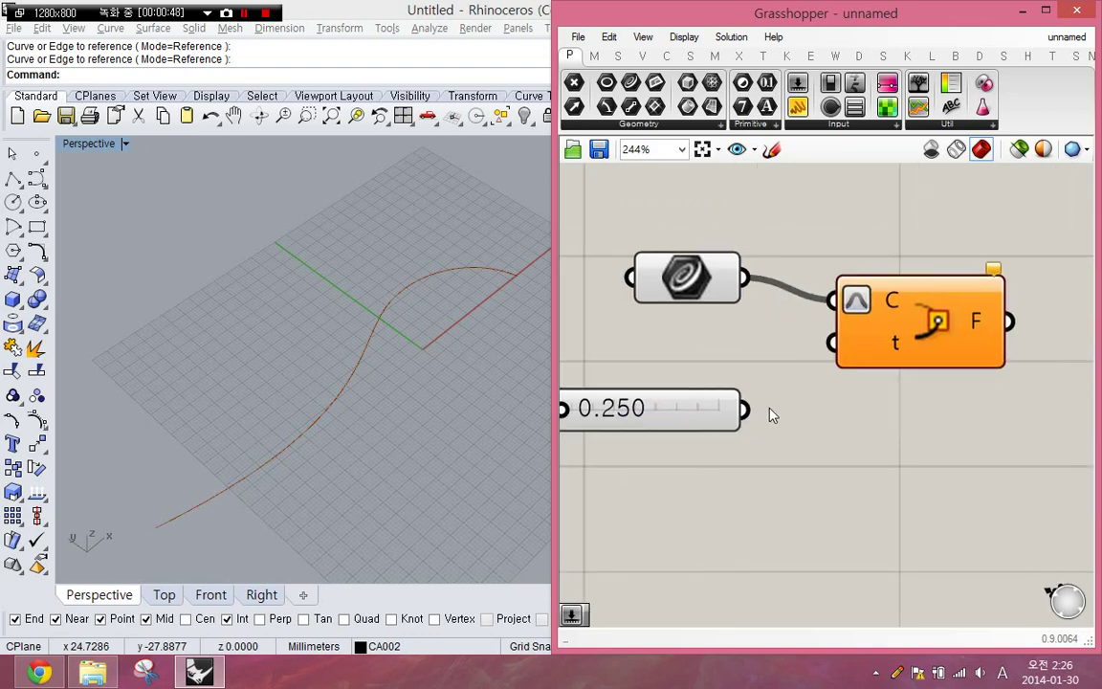
Connect the number slider to the Perp Frame's t input, move it closer, and set it to 0.483.
left_click_drag(745, 411, 833, 342)
left_click_drag(688, 400, 727, 370)
left_click(725, 337)
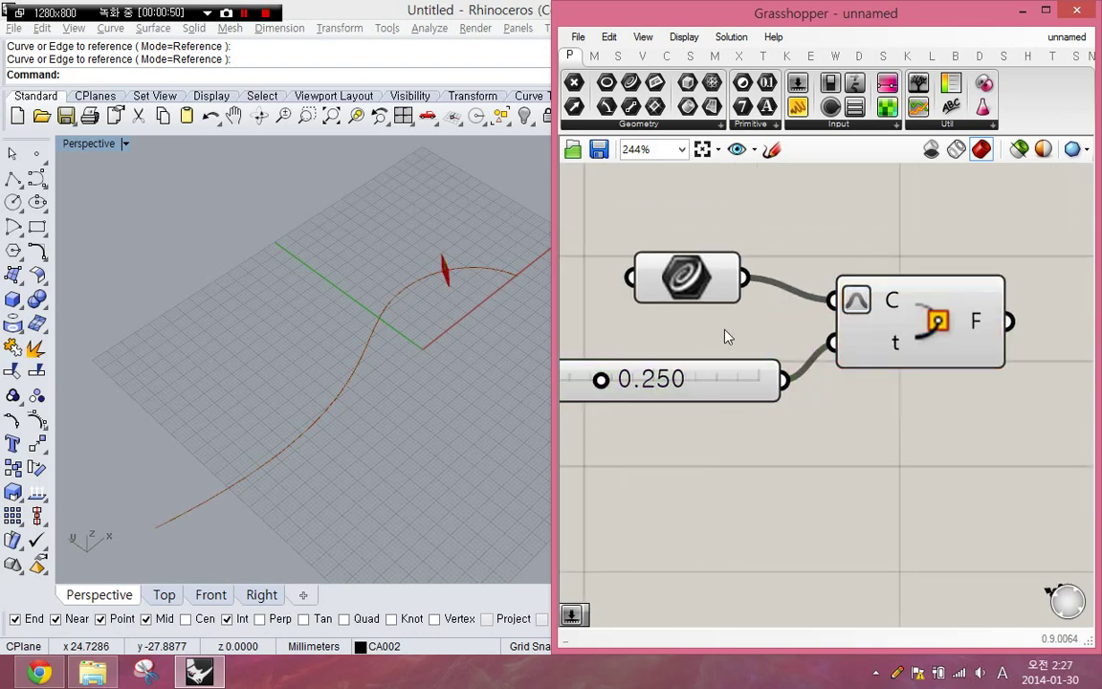
right_click_drag(725, 337, 763, 331)
left_click_drag(639, 375, 689, 375)
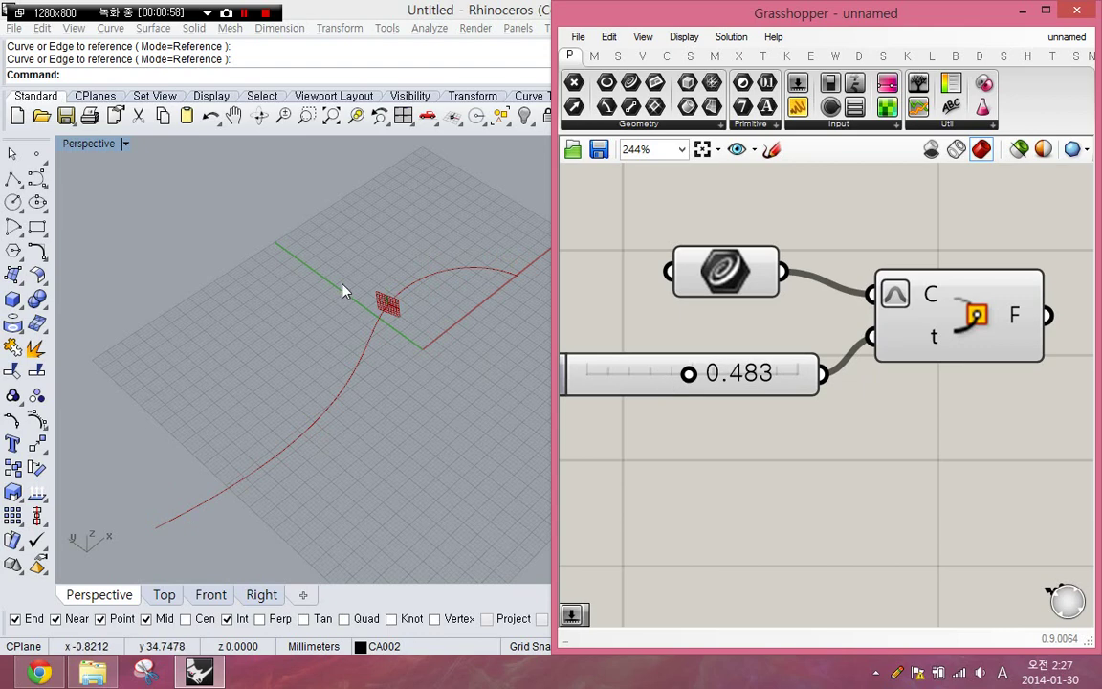
Examine the perpendicular frame on the curve up close and its location relative to the world origin.
right_click_drag(984, 357, 829, 377)
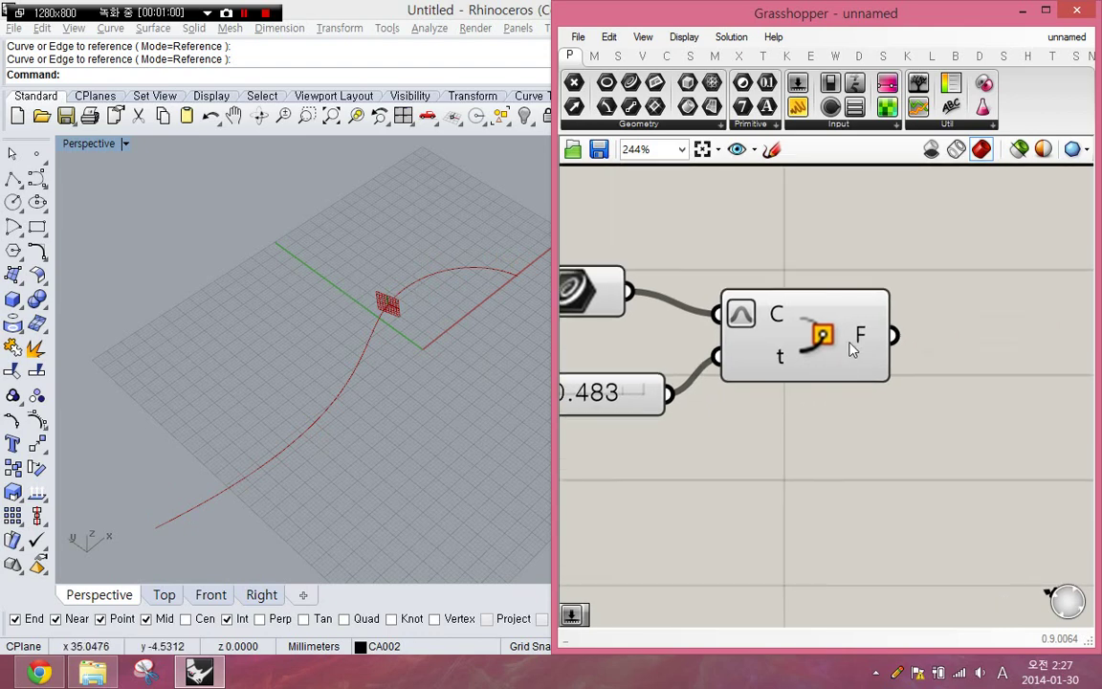
mouse_move(853, 339)
scroll(379, 354, "up", 5)
right_click_drag(379, 354, 327, 339)
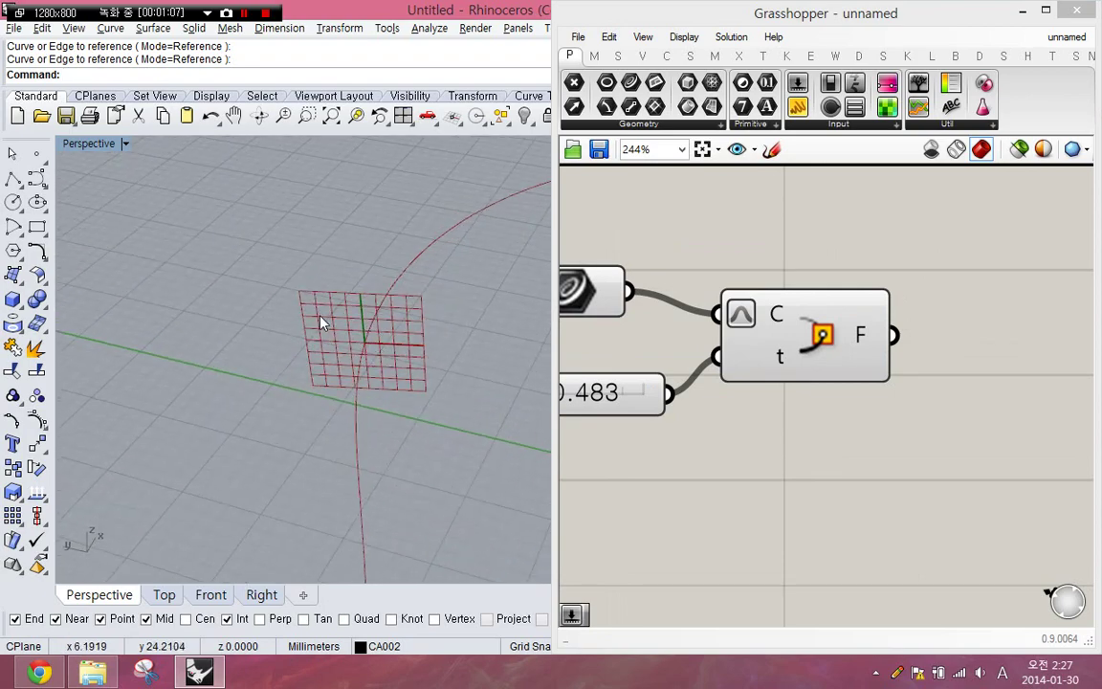
scroll(312, 306, "up", 5)
scroll(278, 273, "down", 4)
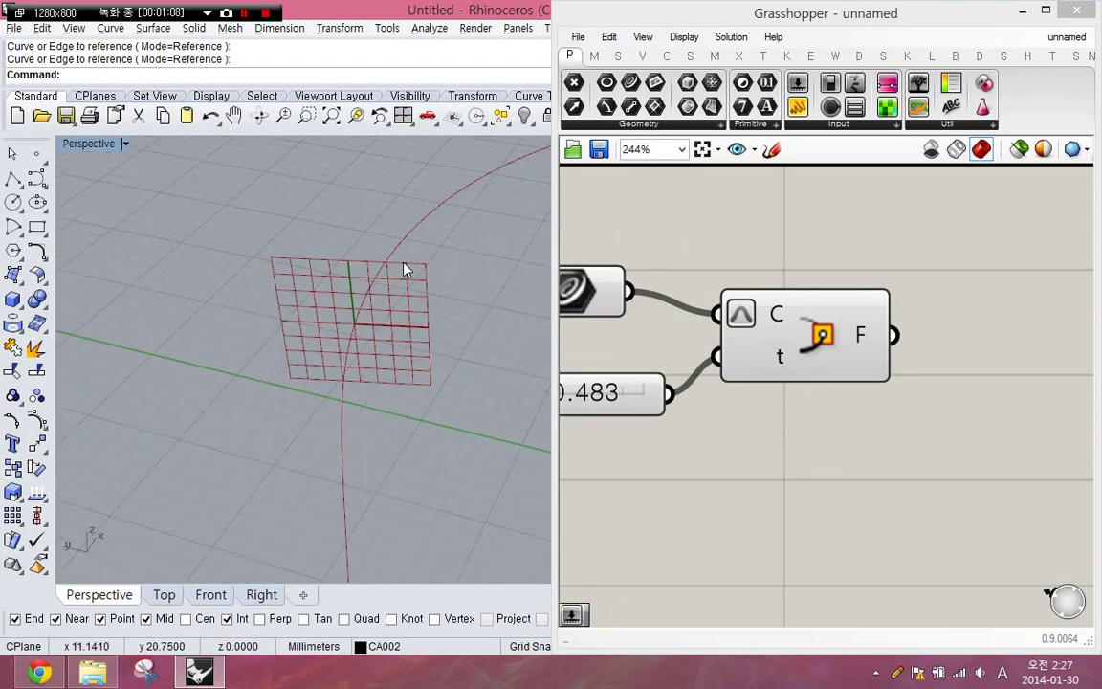
scroll(307, 298, "down", 6)
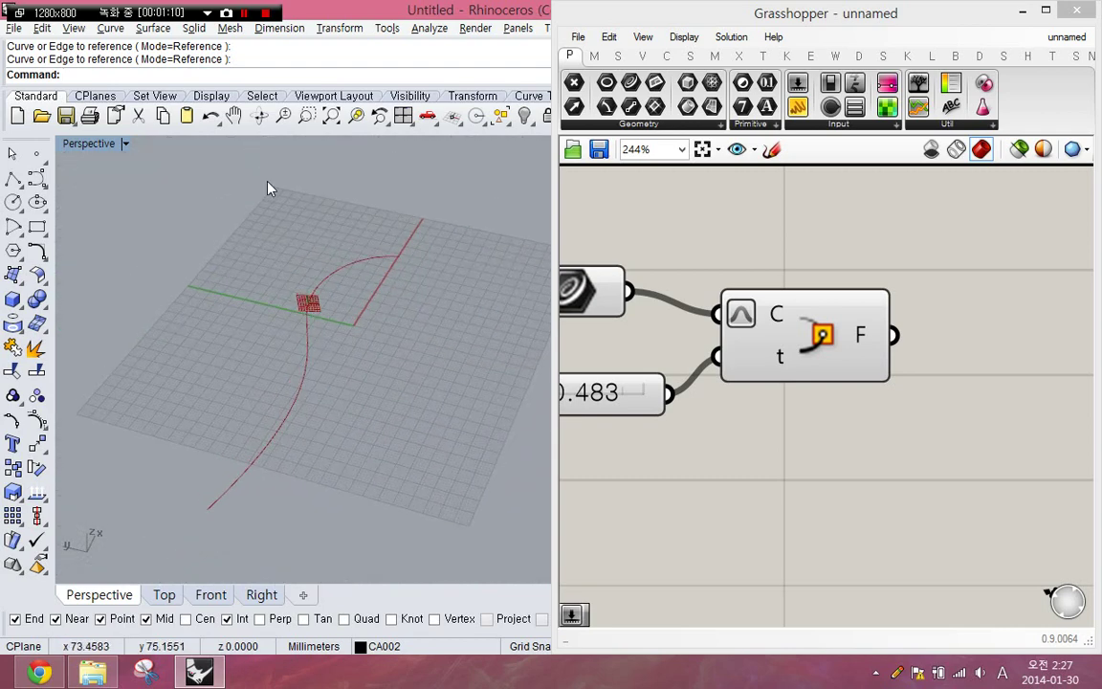
right_click_drag(268, 185, 210, 251)
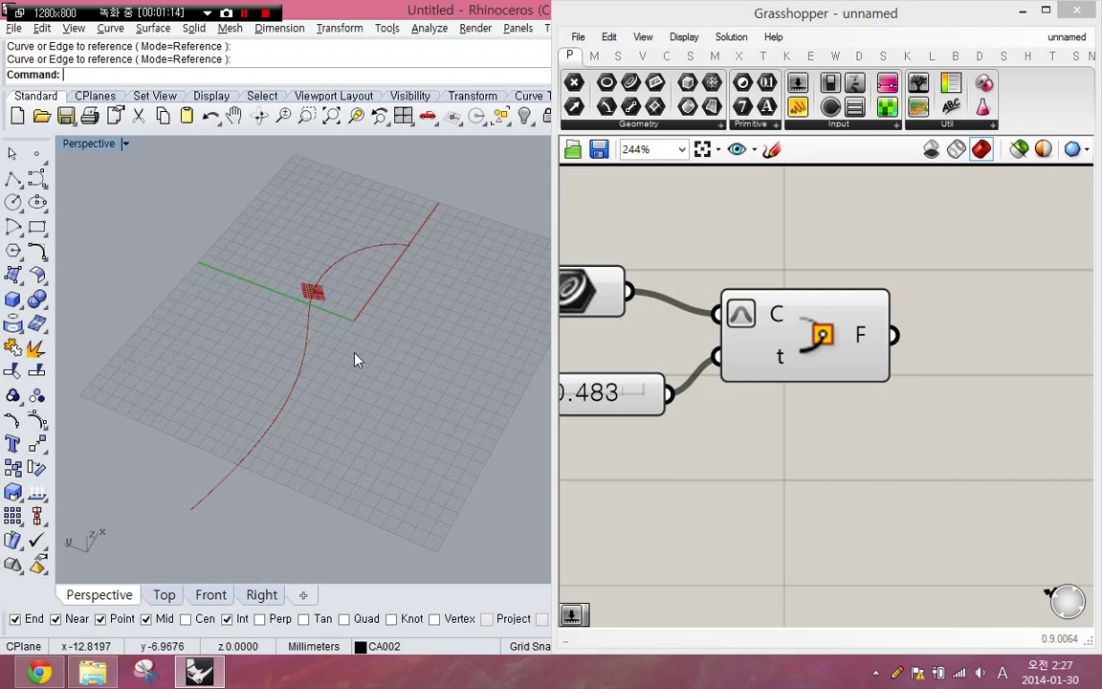
scroll(359, 329, "up", 5)
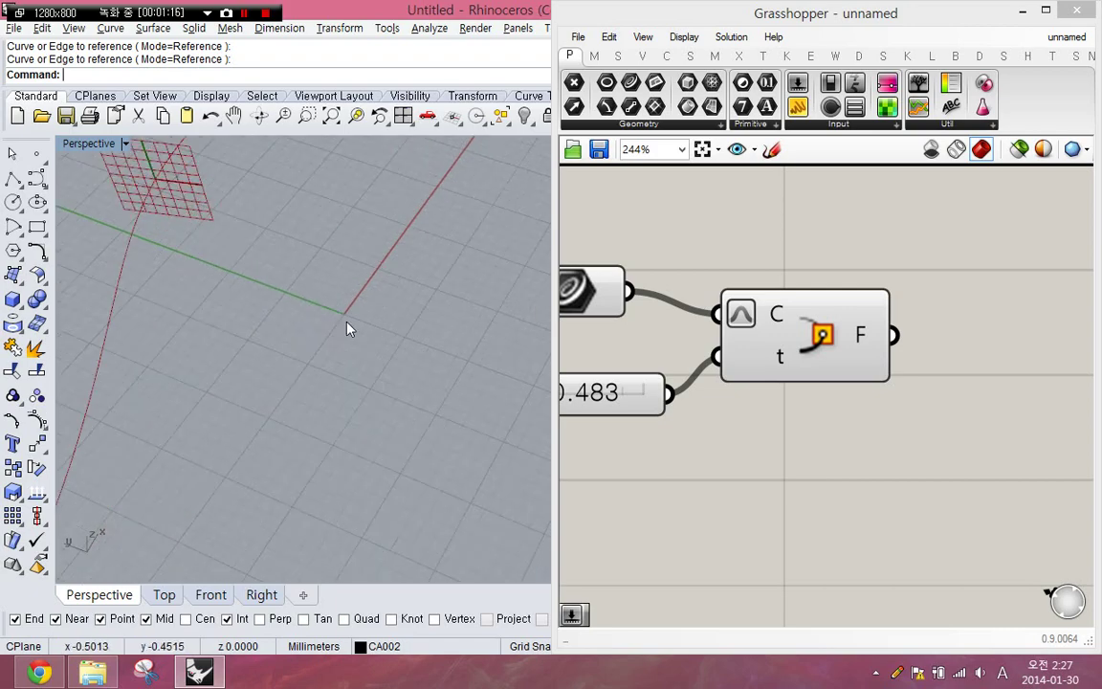
right_click_drag(354, 317, 365, 345)
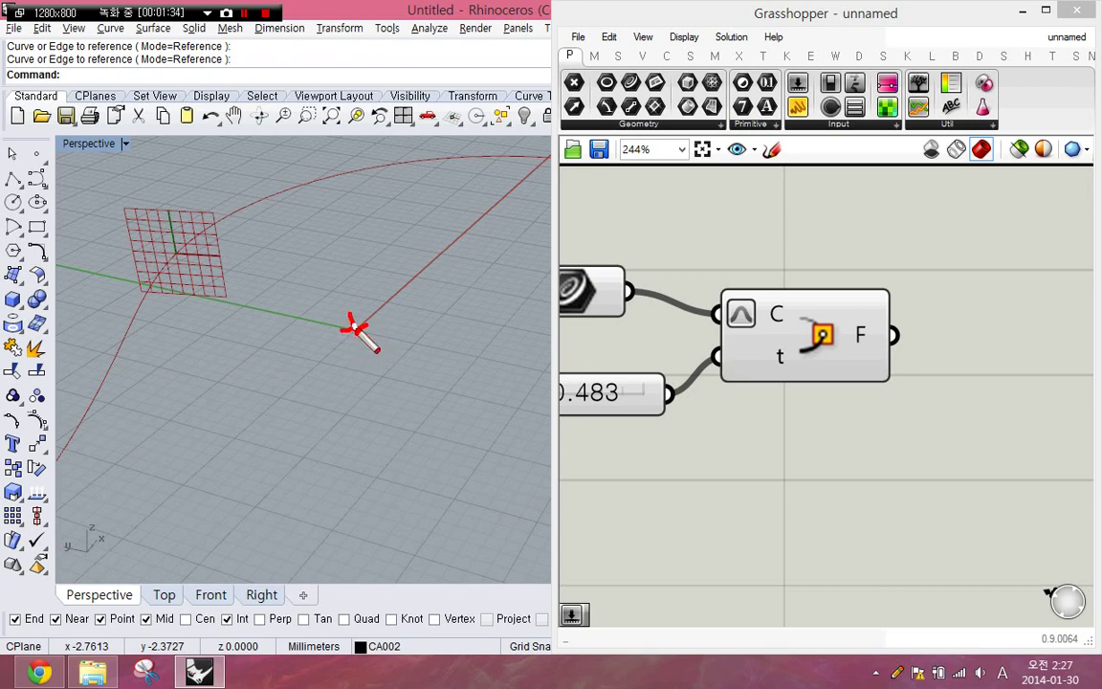
Compare the vertical direction at the world origin with the orientation of the frame on the curve.
mouse_move(354, 325)
left_mouse_down()
mouse_move(353, 227)
mouse_move(350, 241)
mouse_move(361, 232)
left_mouse_up()
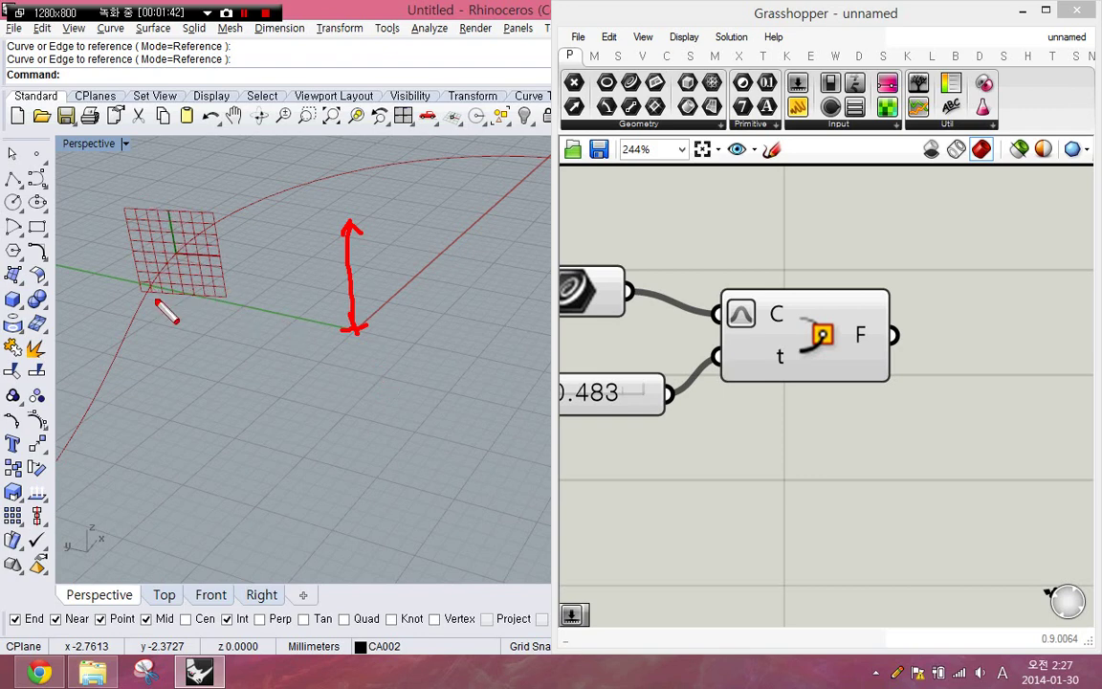
mouse_move(184, 248)
left_mouse_down()
mouse_move(164, 260)
mouse_move(182, 263)
mouse_move(159, 304)
mouse_move(154, 297)
left_mouse_up()
key("Escape")
right_click_drag(189, 295, 212, 266)
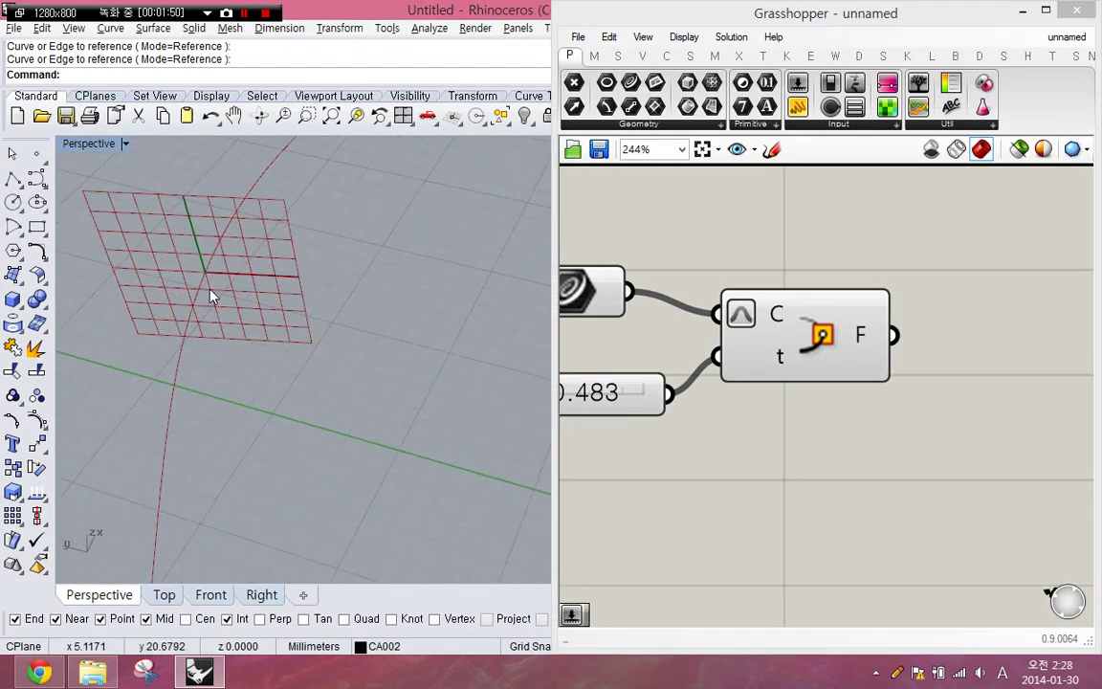
scroll(209, 299, "down", 3)
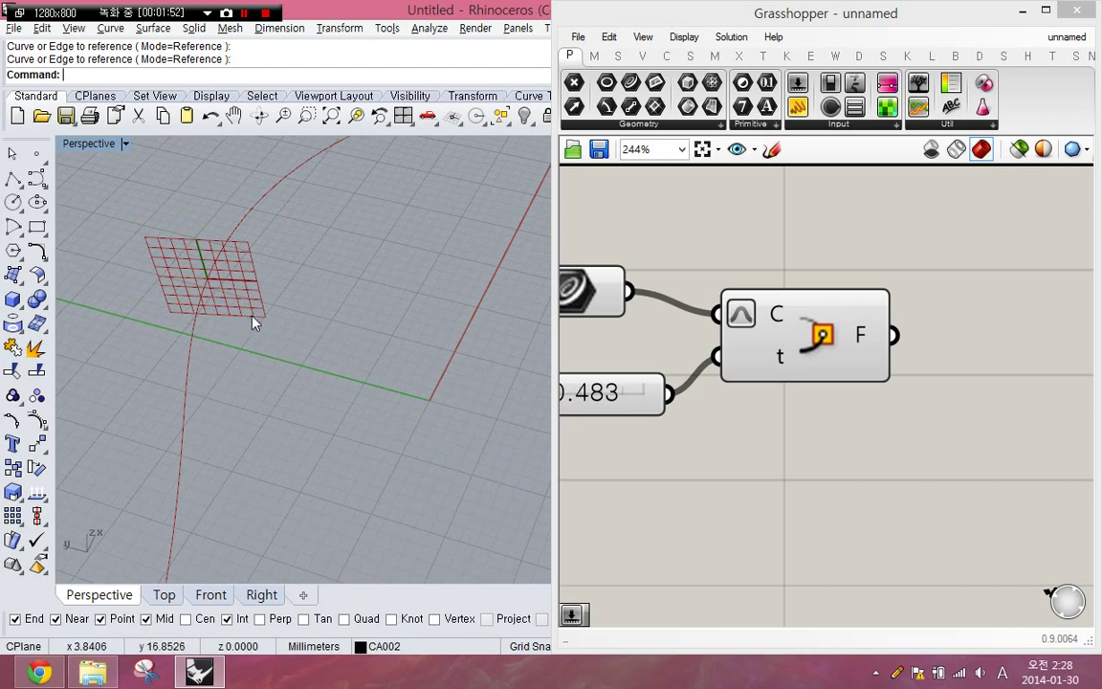
right_click_drag(254, 320, 234, 285)
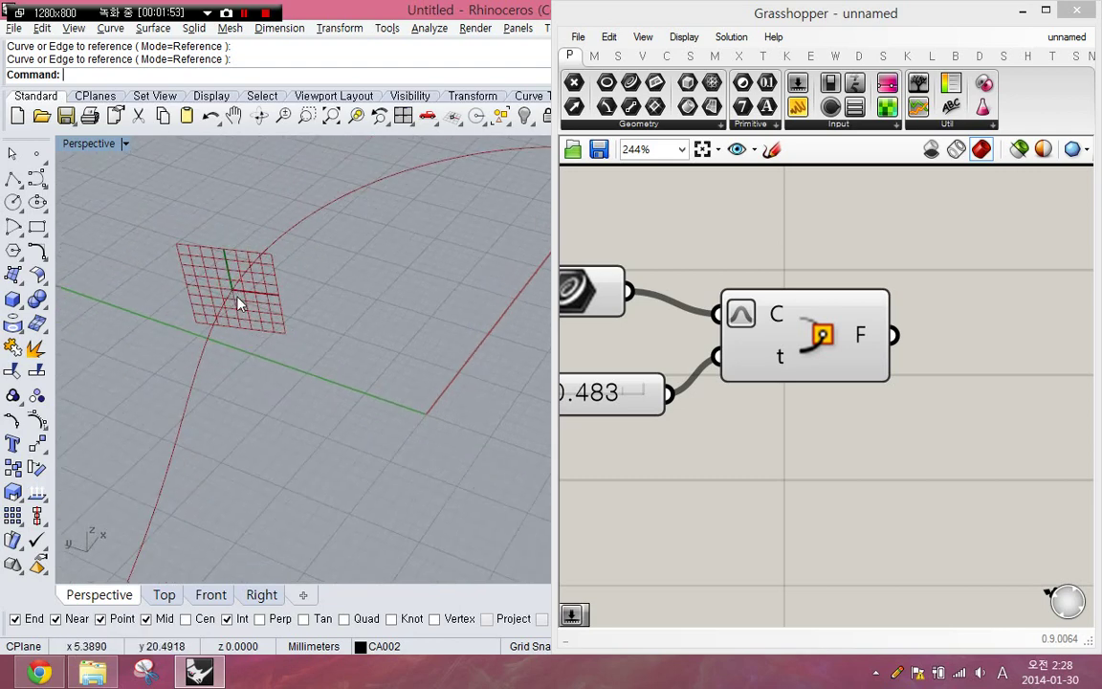
key("ctrl+2")
mouse_move(235, 286)
left_mouse_down()
mouse_move(226, 299)
mouse_move(236, 293)
left_mouse_up()
mouse_move(190, 337)
left_mouse_down()
mouse_move(197, 371)
mouse_move(225, 380)
mouse_move(222, 355)
left_mouse_up()
key("Escape")
Inspect the origin and Z-direction data of the Perp Frame's F output.
right_click_drag(837, 362, 770, 364)
mouse_move(776, 364)
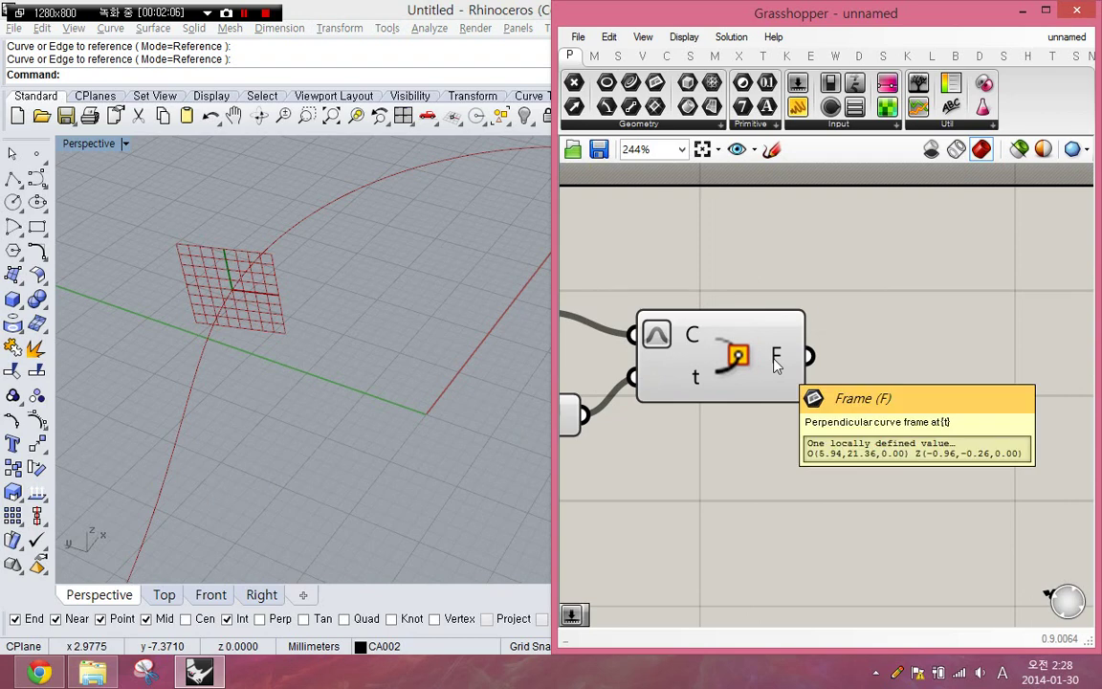
key("ctrl+2")
mouse_move(815, 439)
left_mouse_down()
mouse_move(821, 480)
mouse_move(907, 462)
mouse_move(1013, 469)
left_mouse_up()
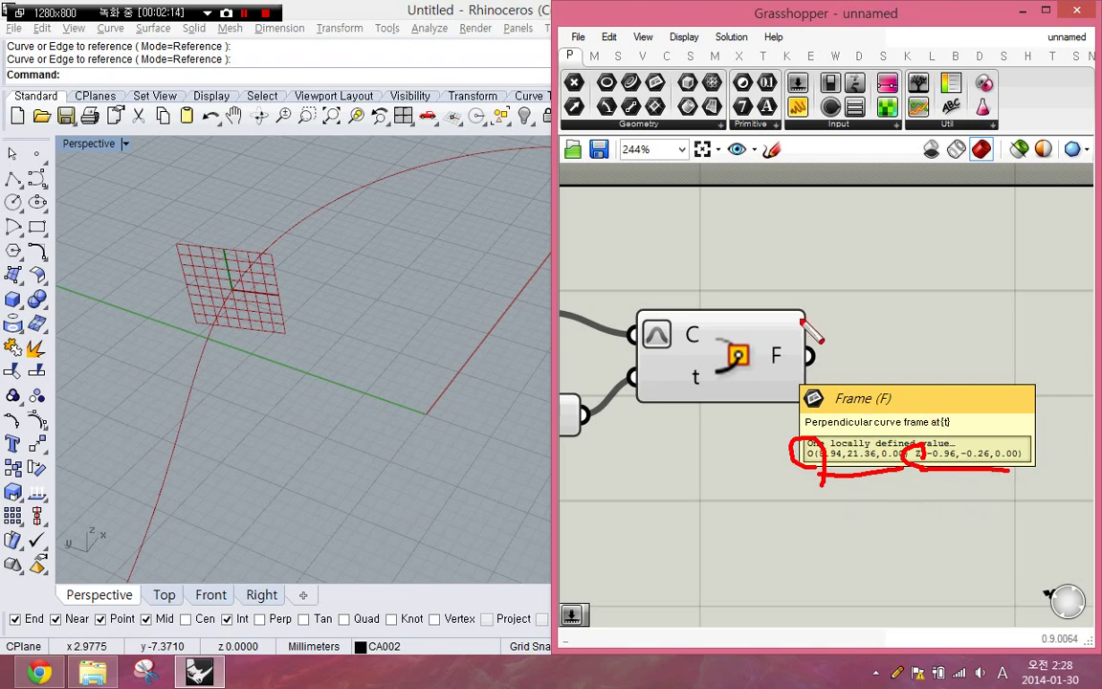
key("Escape")
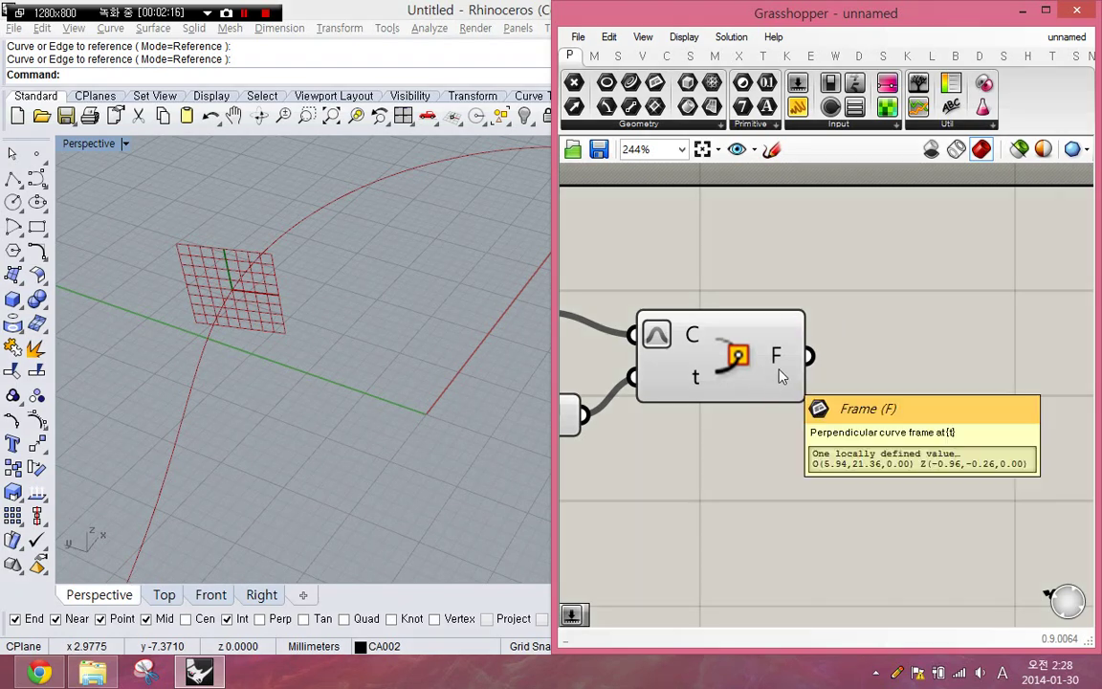
Tidy the layout by aligning the Curve component with the slider's end and nudging the Perp Frame component.
scroll(783, 375, "down", 3)
left_click_drag(798, 391, 808, 387)
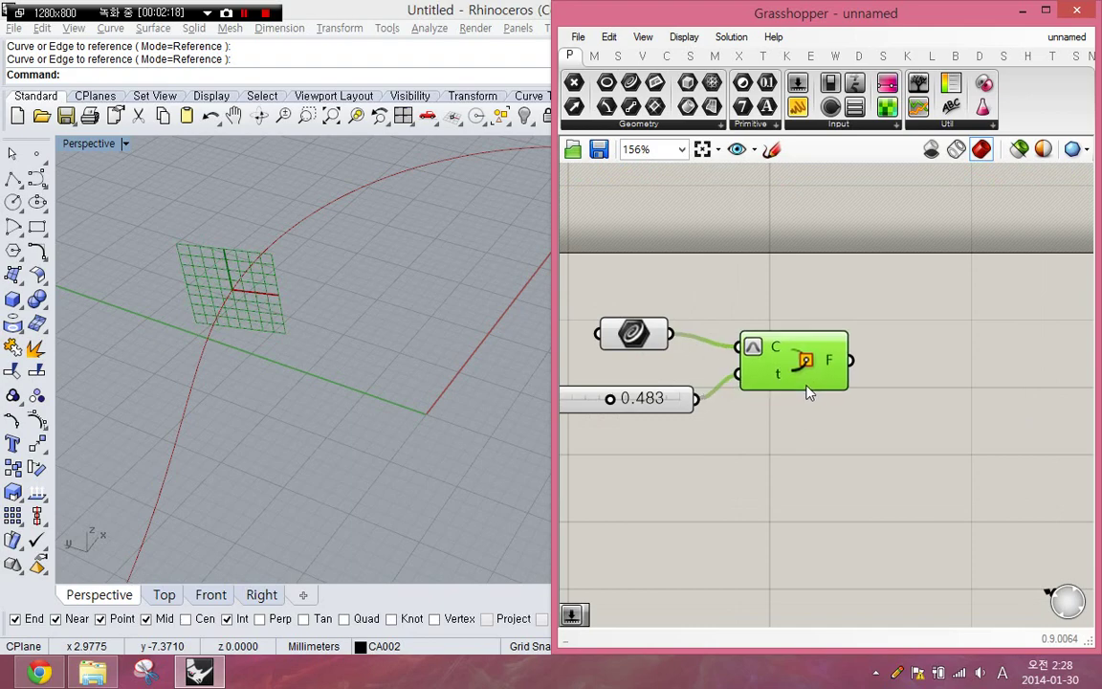
left_click_drag(706, 430, 653, 325)
left_click(586, 308)
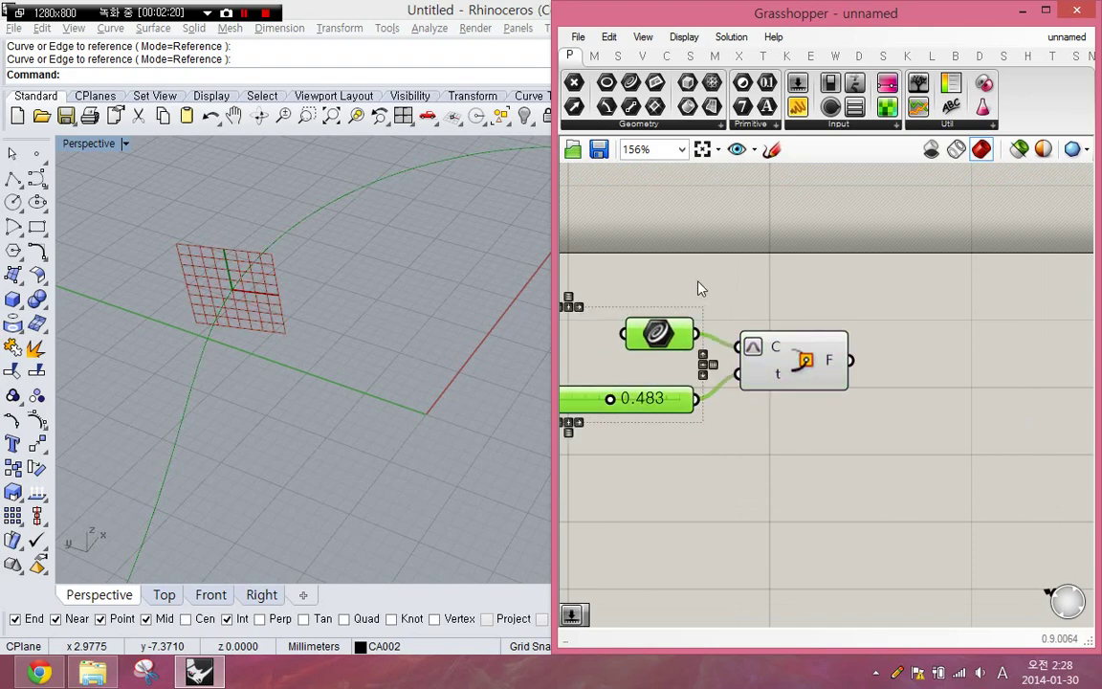
left_click(700, 279)
left_click_drag(802, 382, 813, 389)
left_click(745, 400)
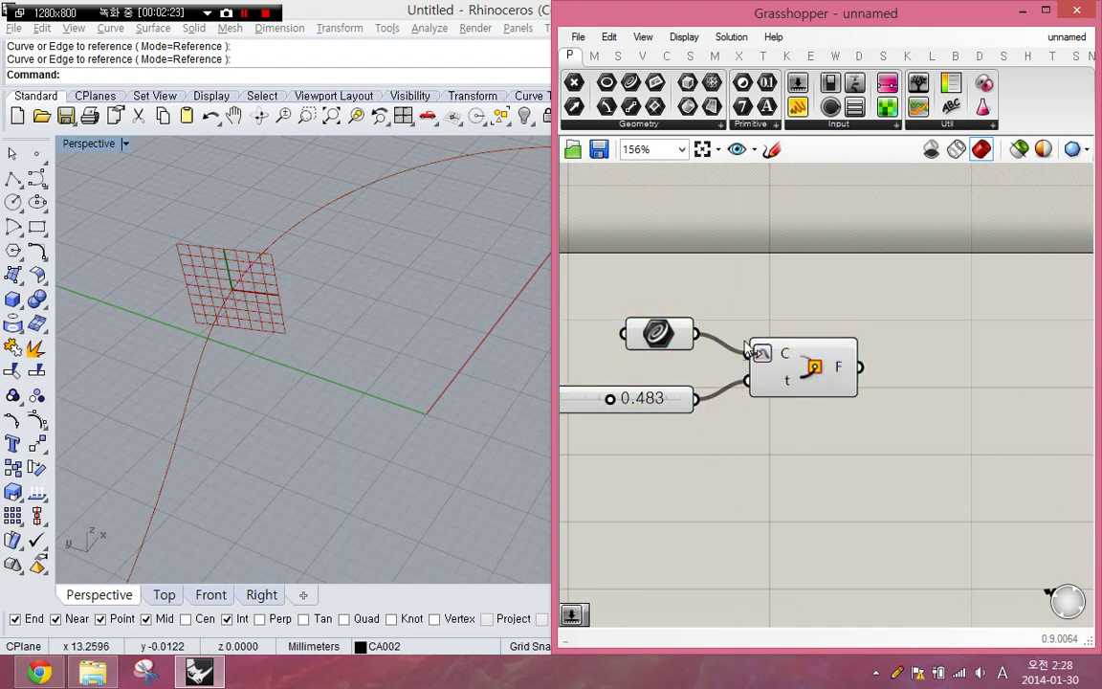
right_click_drag(322, 374, 282, 359)
right_click_drag(826, 447, 744, 450)
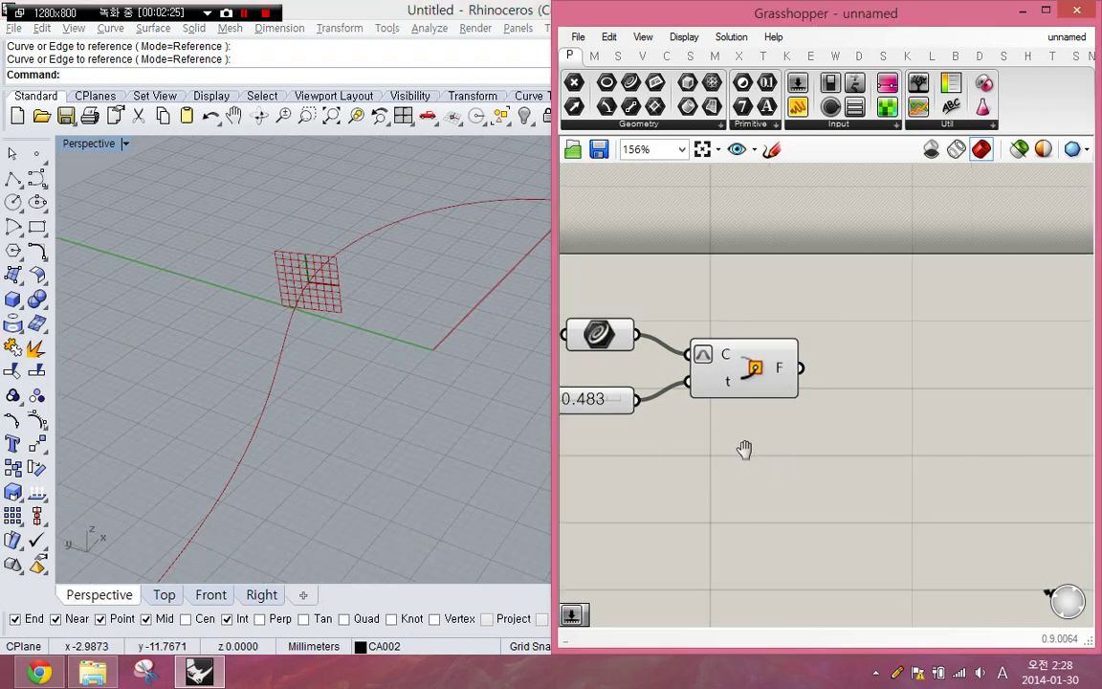
double_click(843, 399)
type("line")
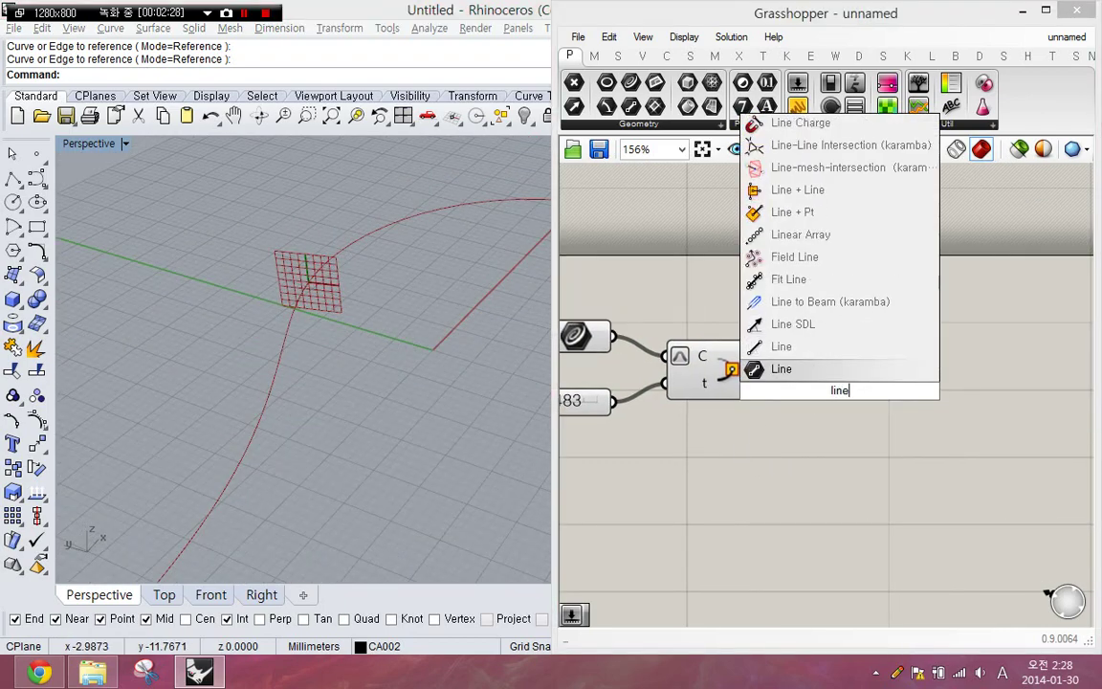
key("Return")
scroll(829, 402, "up", 3)
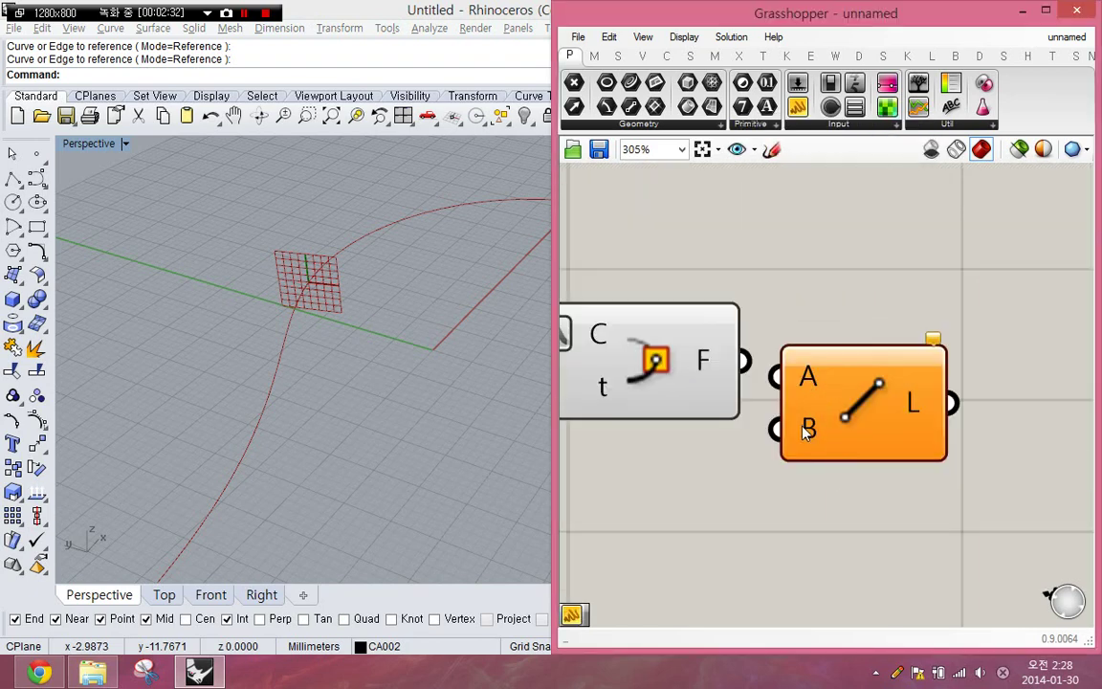
mouse_move(807, 432)
left_click_drag(853, 436, 955, 386)
right_click_drag(947, 368, 839, 374)
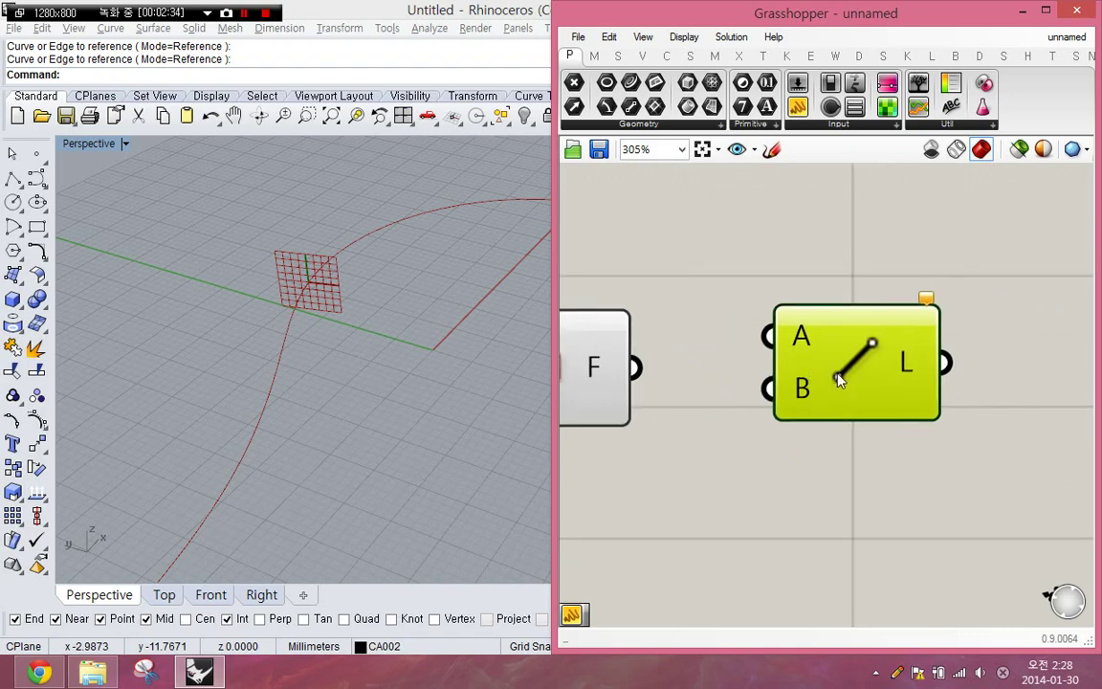
left_click(786, 438)
left_click(848, 387)
key("Delete")
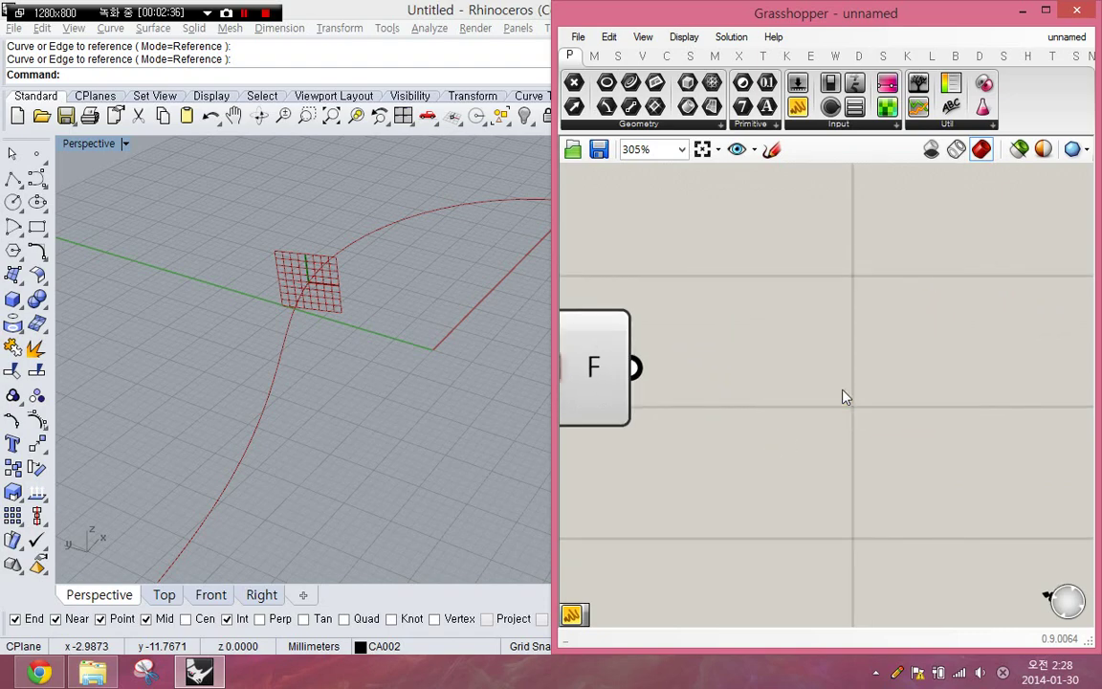
Add a Line SDL component and place it beside the Perp Frame's output end, leaving room for wiring.
double_click(787, 365)
type("line")
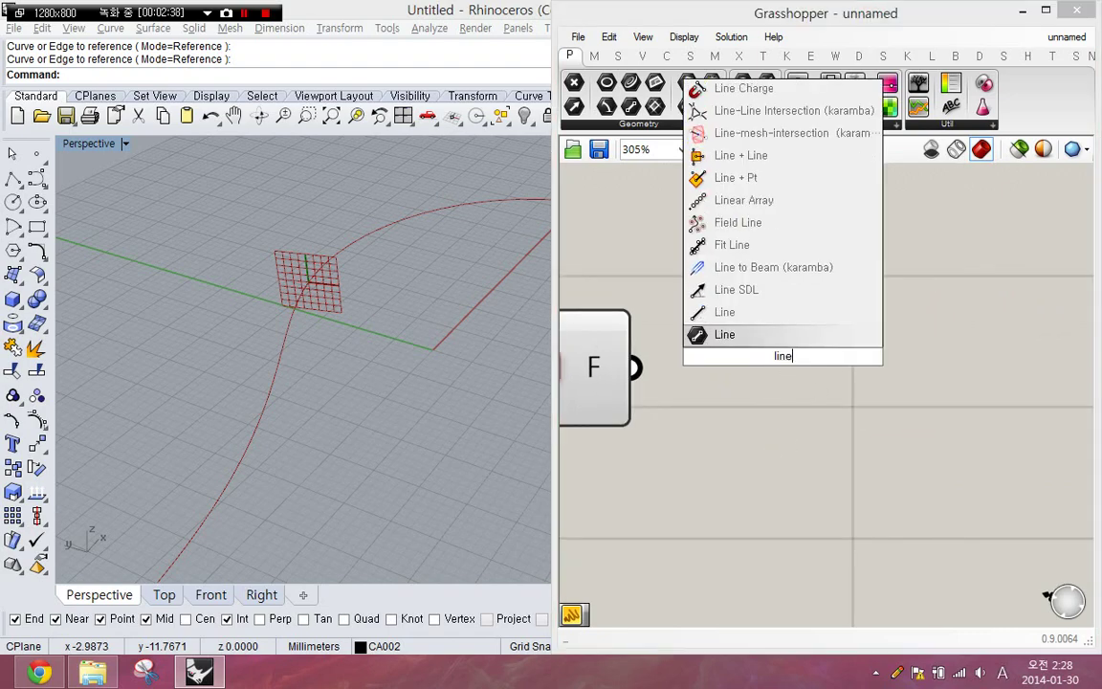
type("sdl")
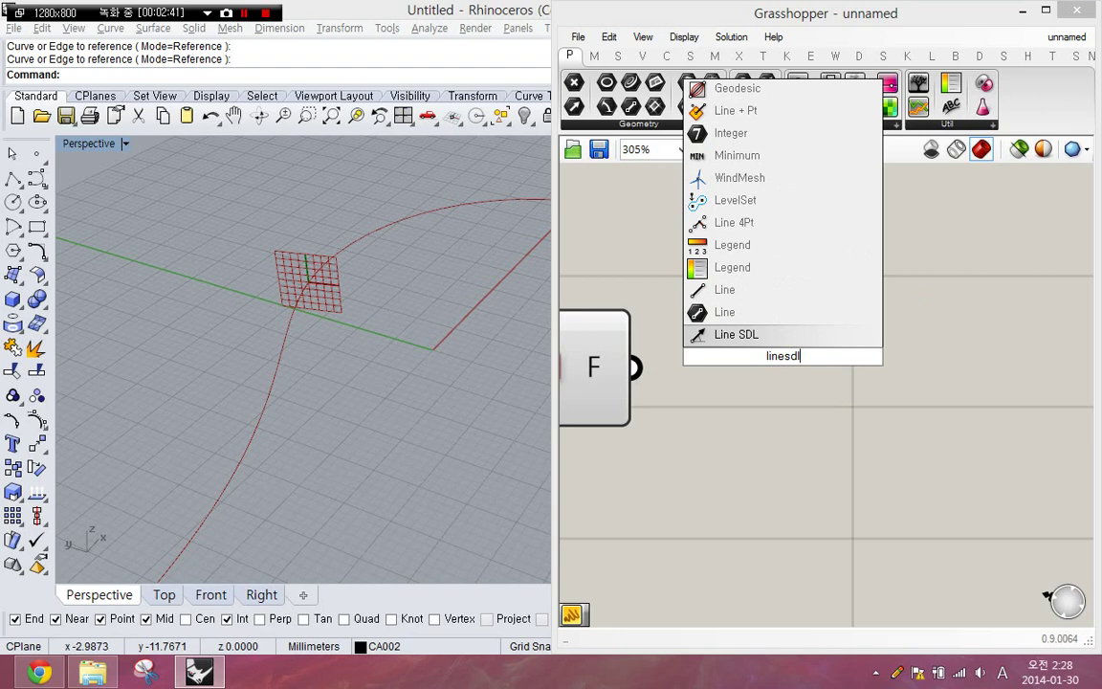
left_click(753, 336)
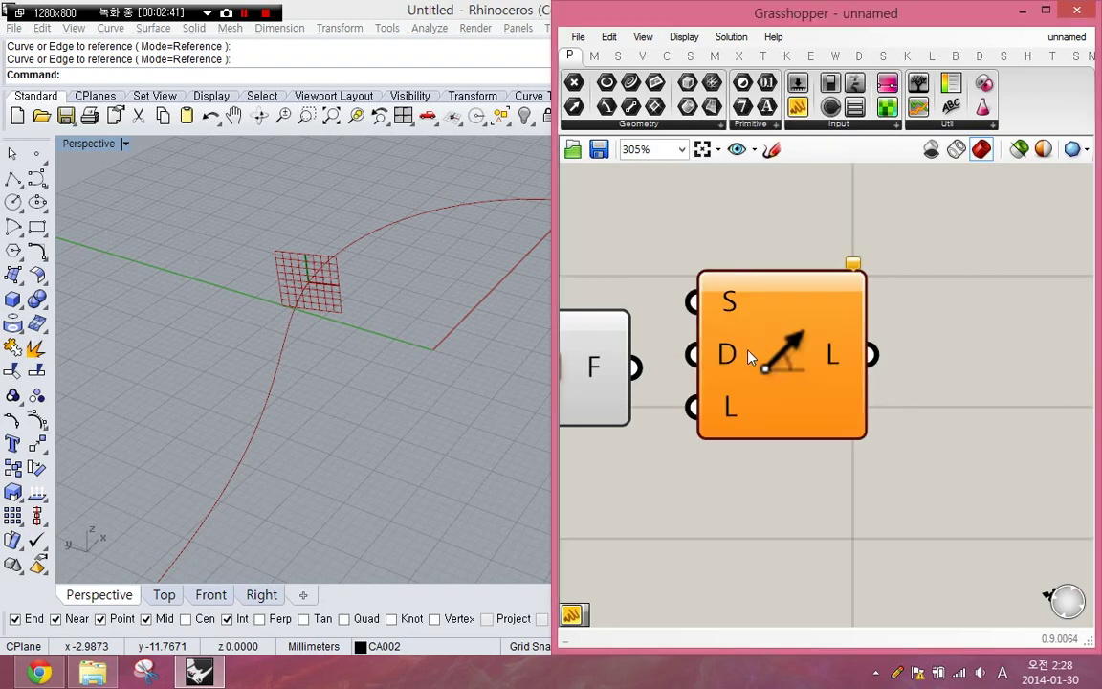
left_click_drag(796, 379, 867, 418)
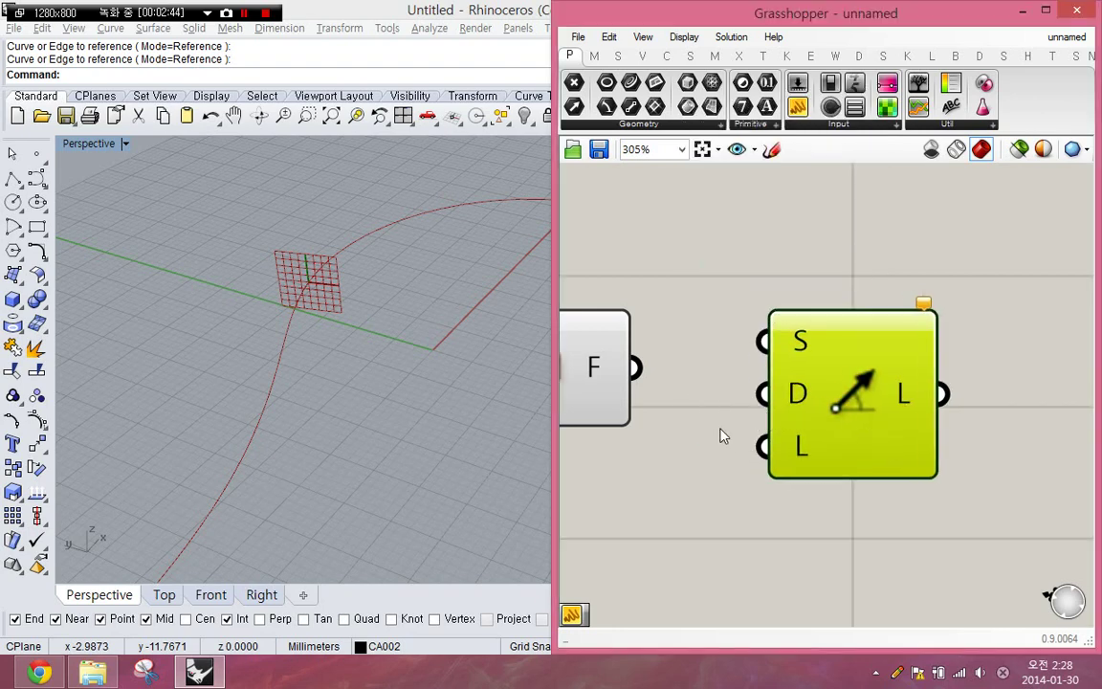
left_click(721, 431)
Check the Line SDL's inputs and connect the Perp Frame's F output to its S input.
right_click_drag(802, 341, 836, 345)
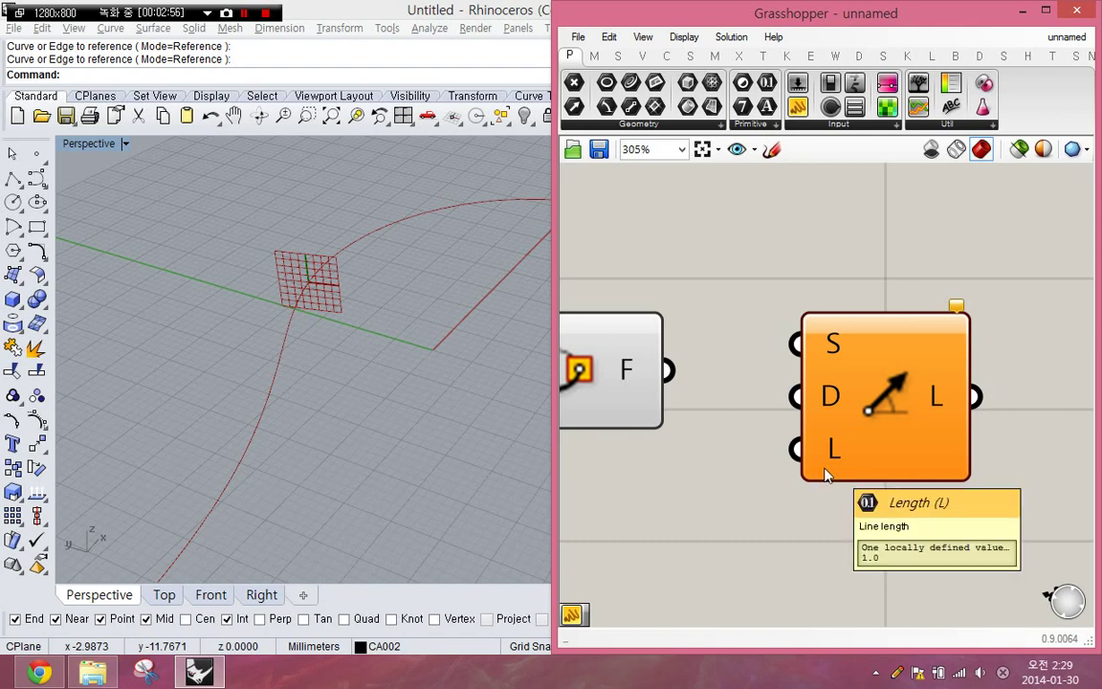
right_click_drag(706, 291, 816, 329)
scroll(815, 328, "down", 2)
scroll(808, 381, "up", 1)
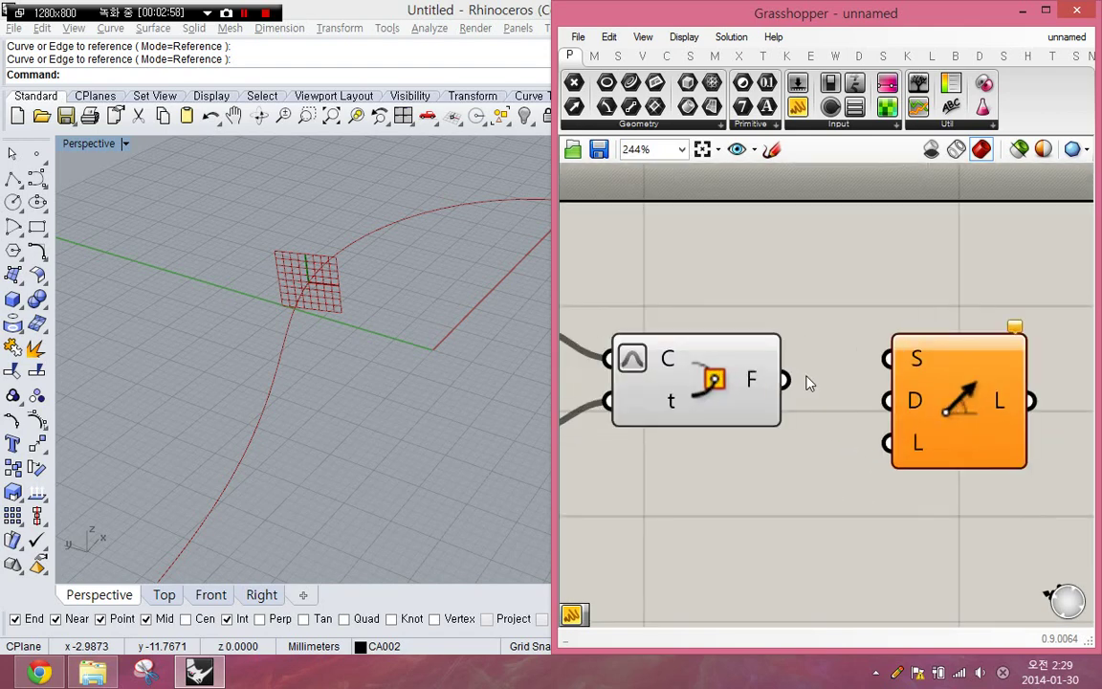
right_click_drag(810, 383, 861, 375)
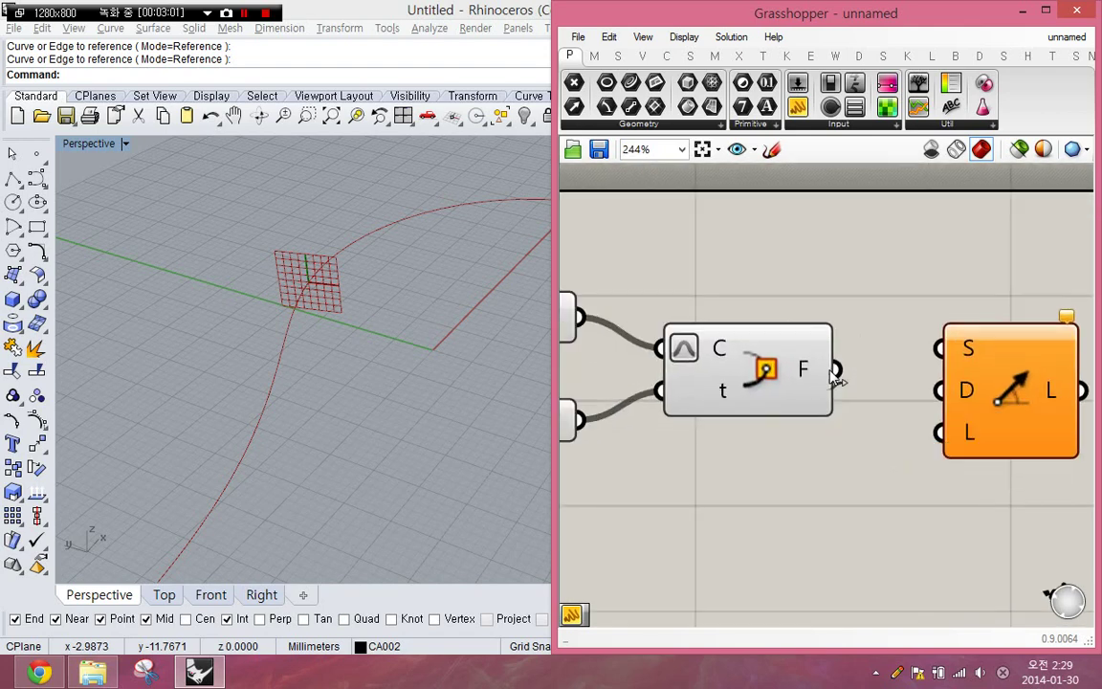
left_click_drag(835, 371, 939, 349)
right_click_drag(858, 400, 815, 377)
left_click(936, 378)
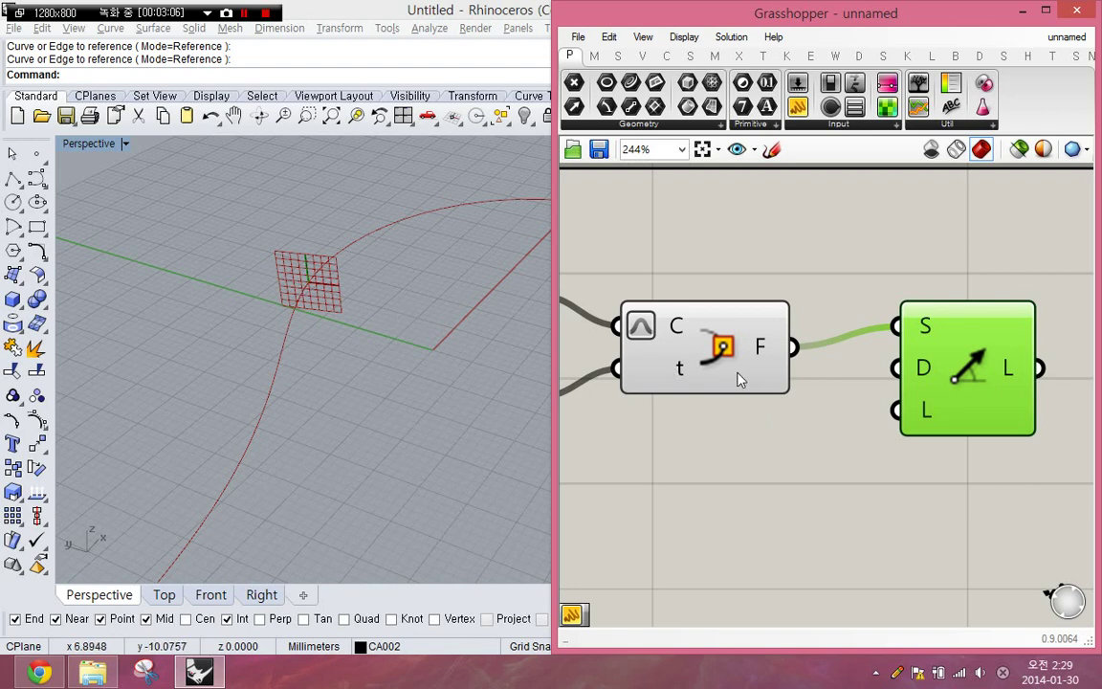
Examine the Perp Frame's F output for the origin point that supplies the line's start.
mouse_move(763, 356)
left_click(804, 470)
right_click_drag(817, 429, 737, 431)
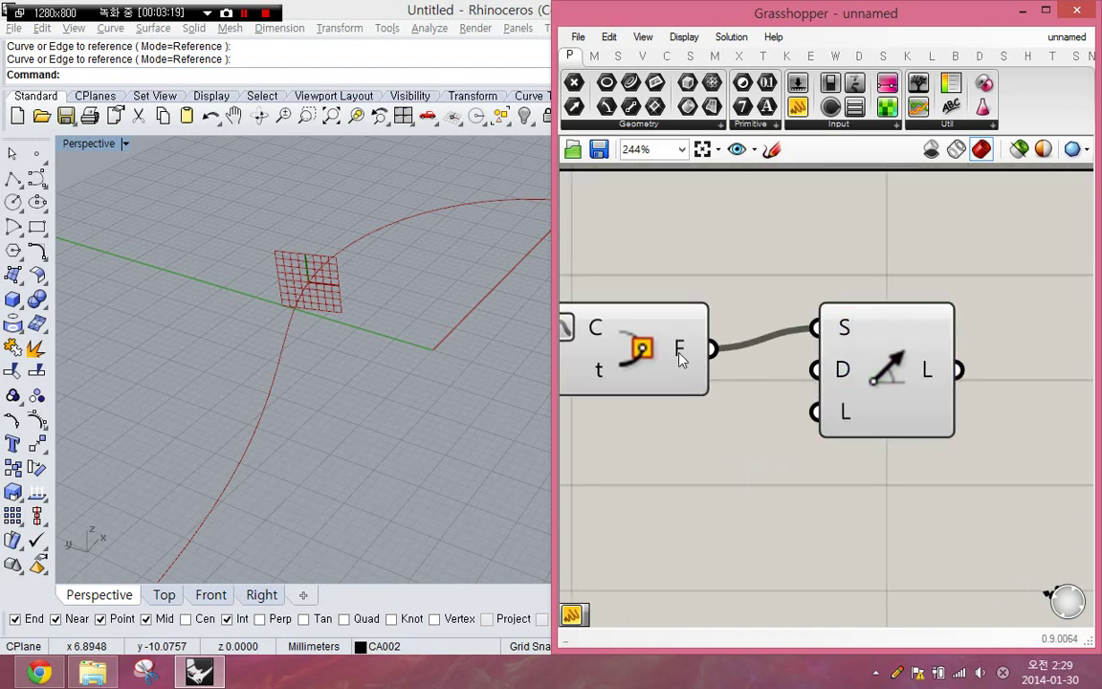
mouse_move(681, 356)
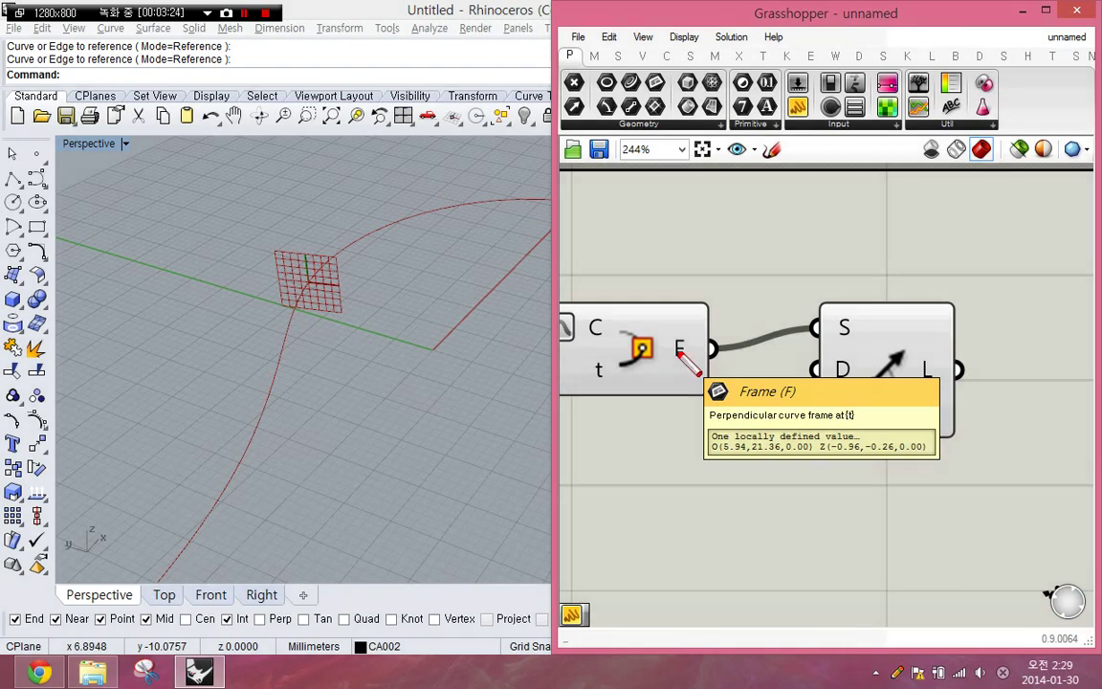
mouse_move(708, 454)
left_mouse_down()
mouse_move(737, 465)
mouse_move(825, 460)
left_mouse_up()
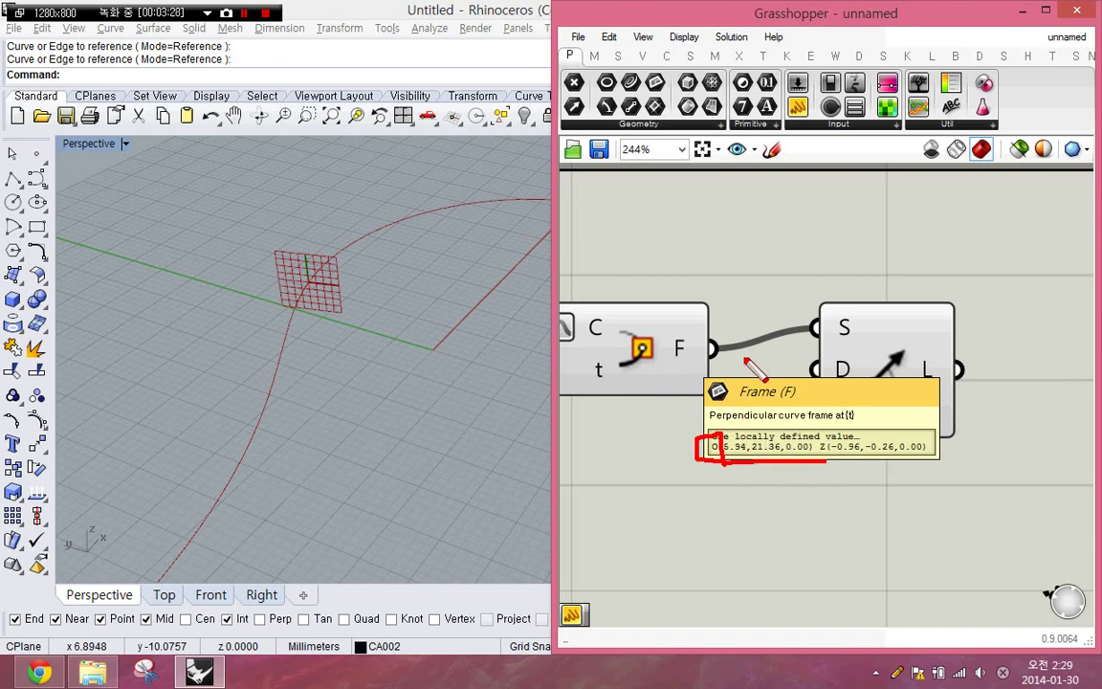
left_click_drag(779, 296, 827, 295)
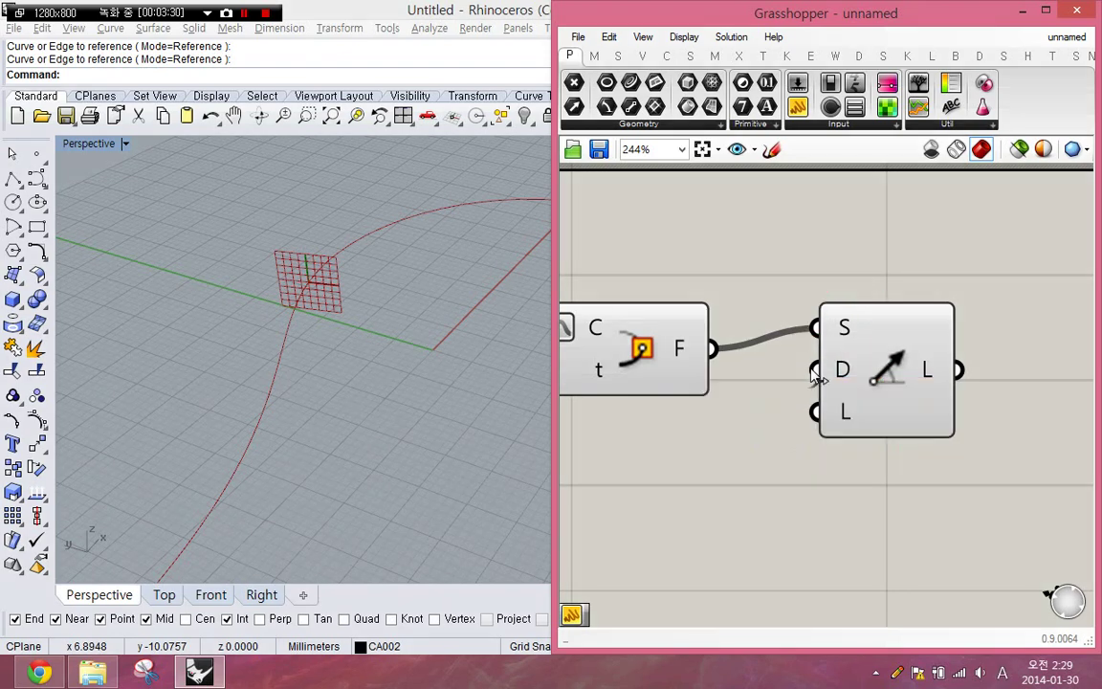
Check the Line SDL's default direction and move the component farther from the Perp Frame.
left_click(866, 373)
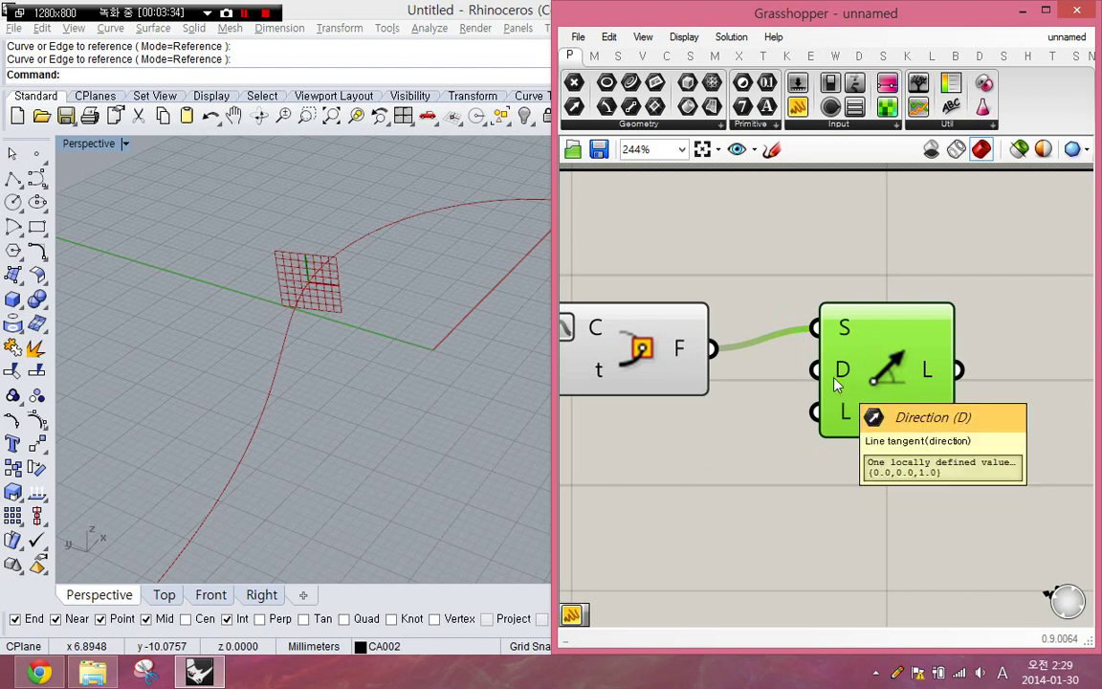
left_click_drag(866, 379, 968, 394)
left_click(830, 446)
right_click_drag(801, 437, 747, 421)
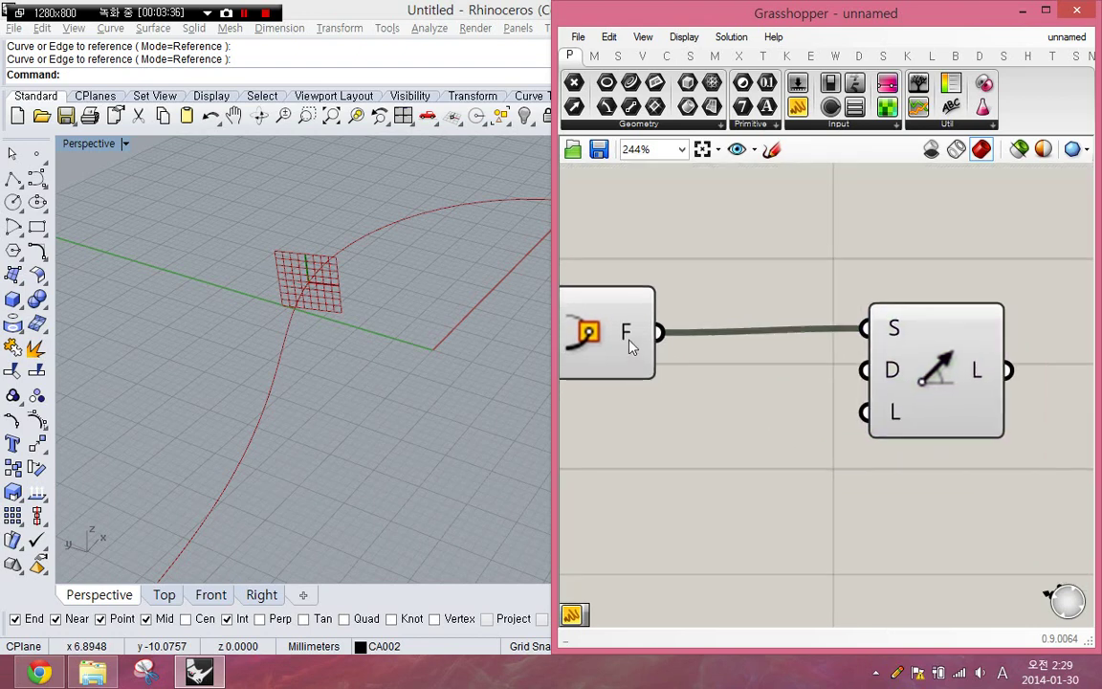
right_click_drag(632, 346, 682, 361)
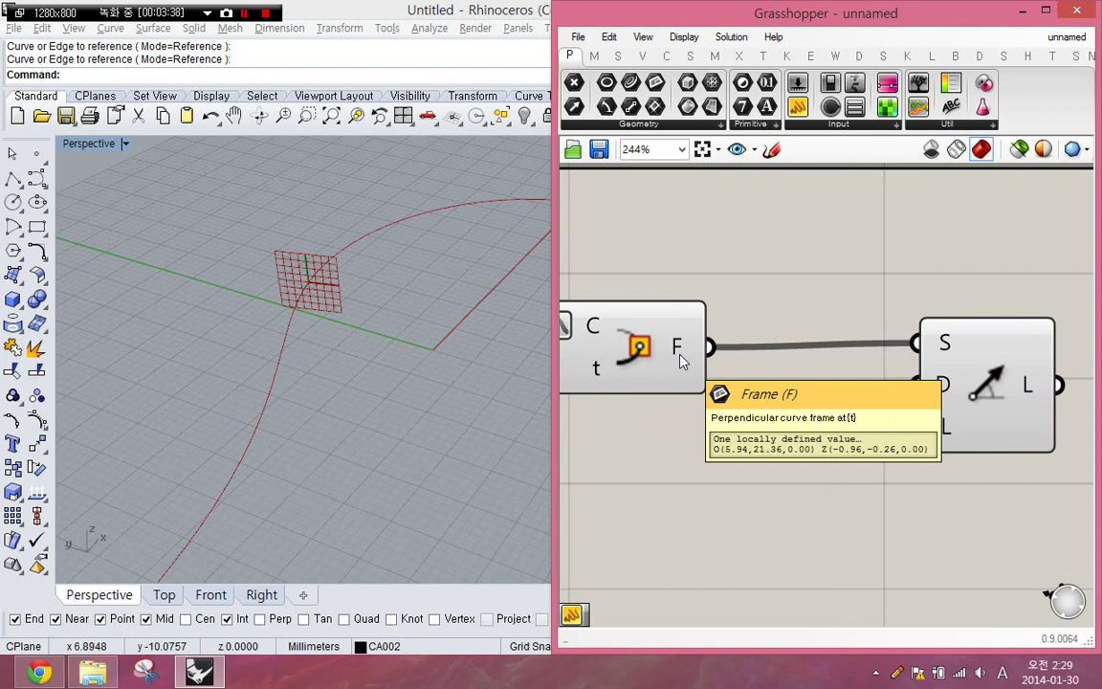
Add a Deconstruct Plane component near the Perp Frame's F output.
double_click(745, 292)
type("deco")
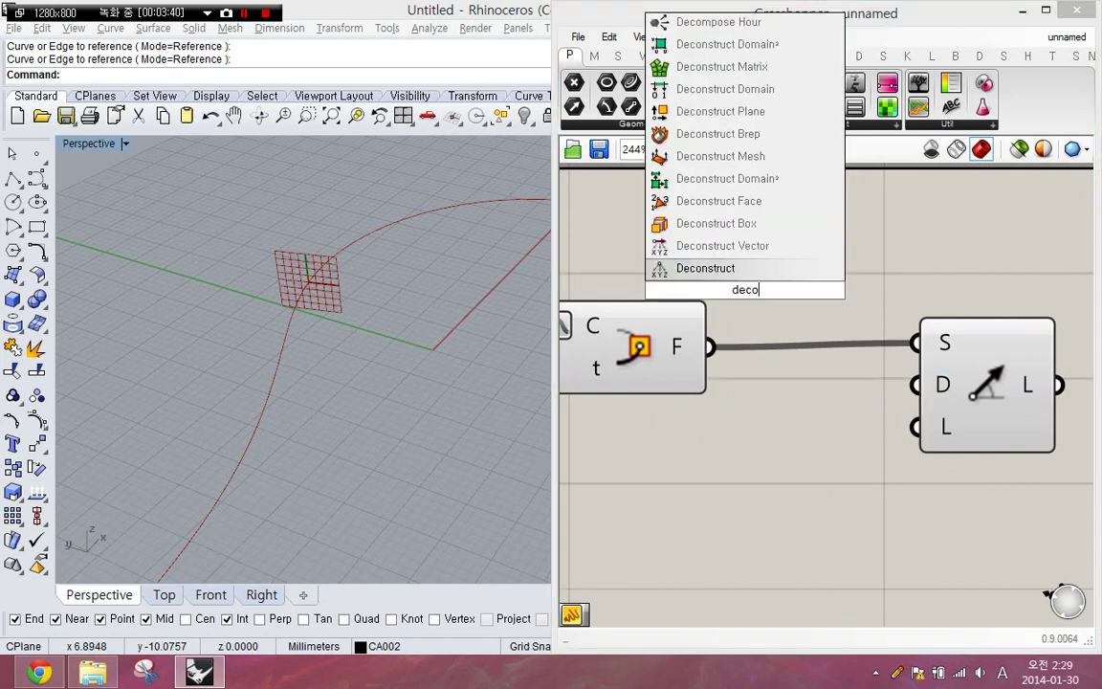
type("nstructfr")
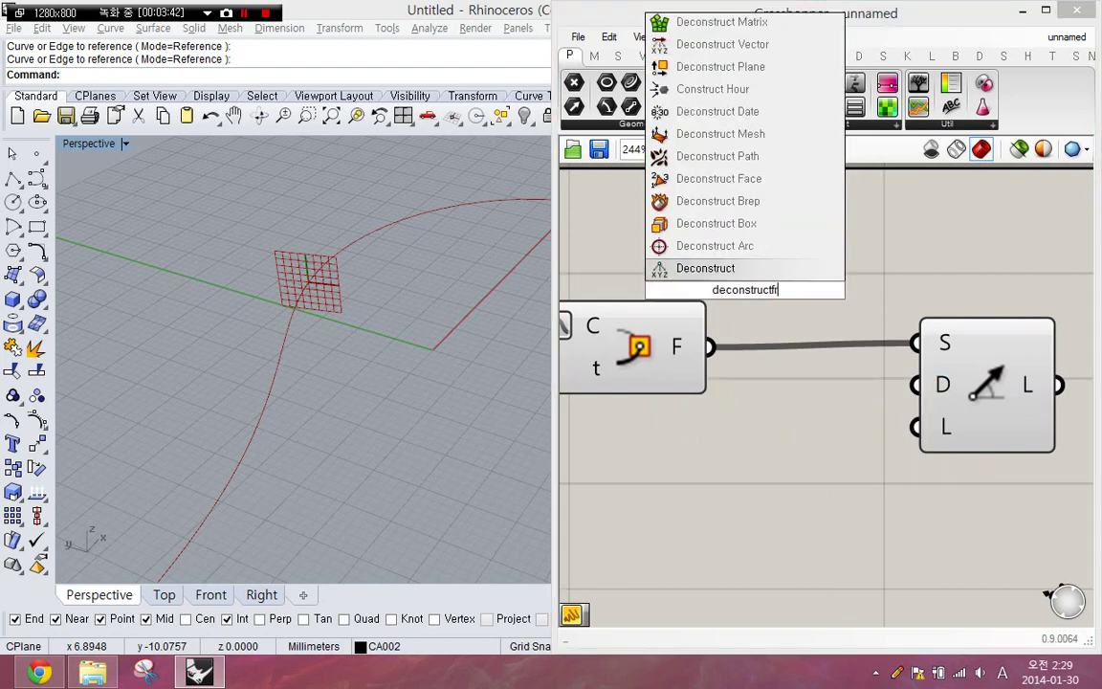
type("ame")
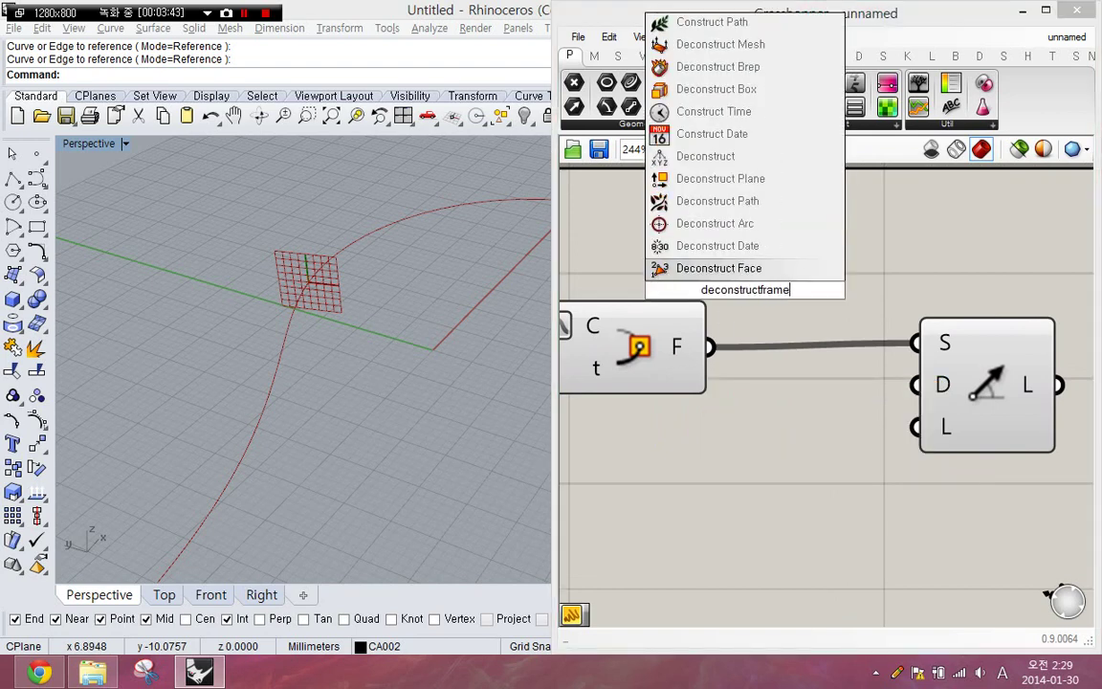
left_click(757, 182)
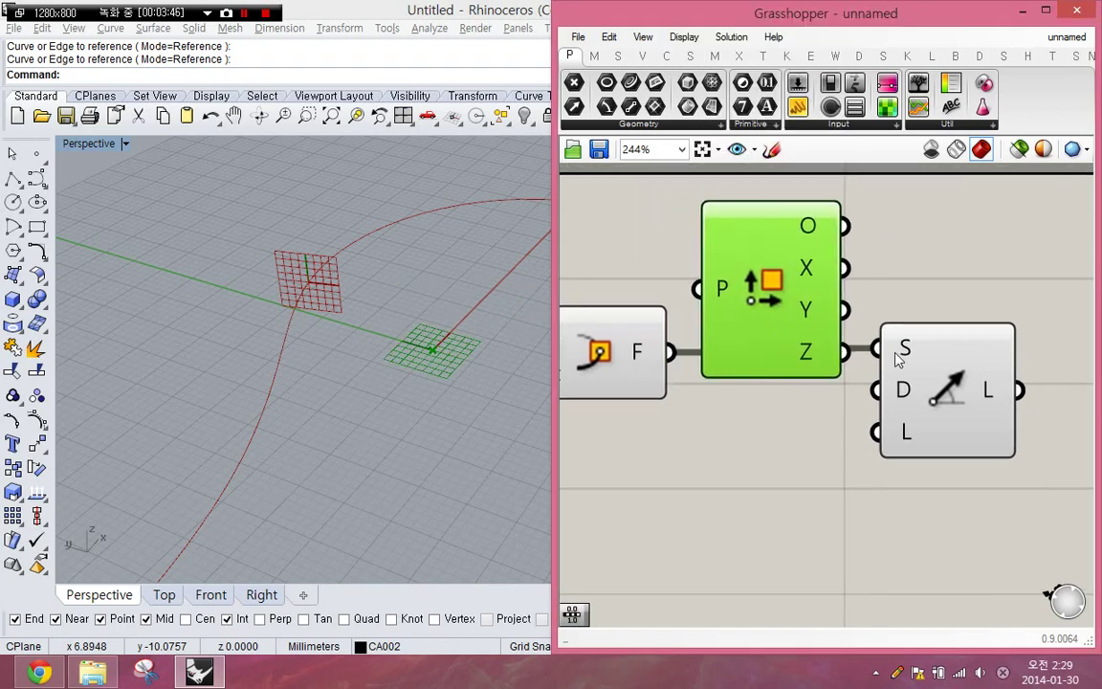
Arrange the Deconstruct Plane between the Perp Frame and Line SDL, and connect the F output to its P input.
left_click_drag(896, 354, 983, 352)
left_click_drag(951, 385, 1083, 351)
left_click_drag(755, 353, 796, 422)
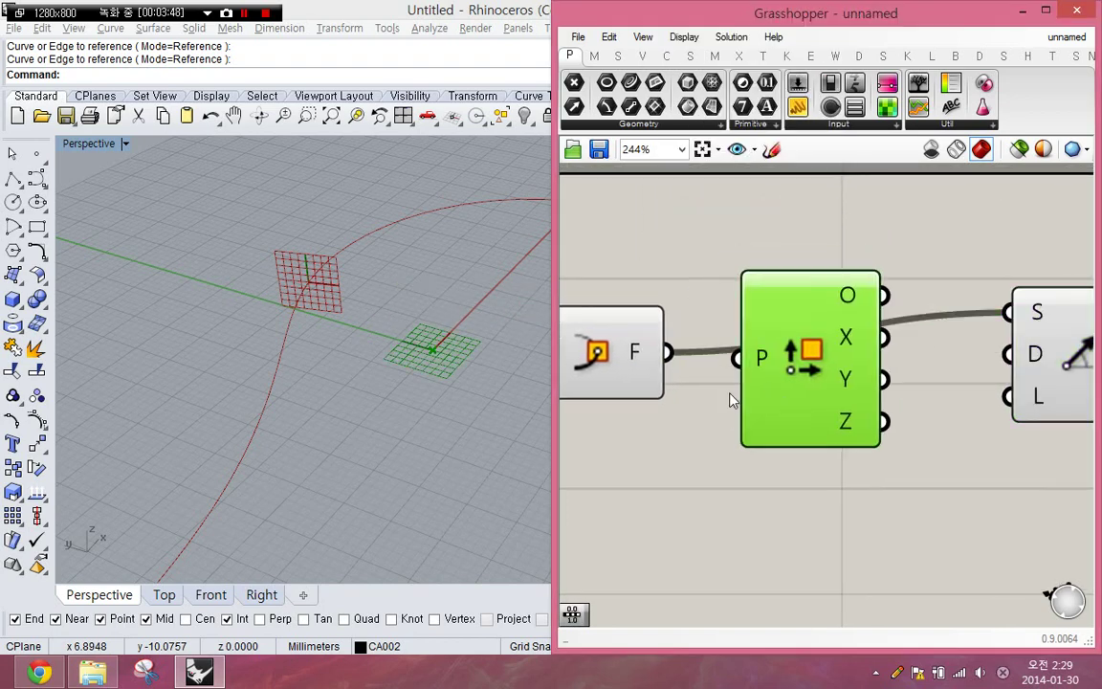
left_click(730, 400)
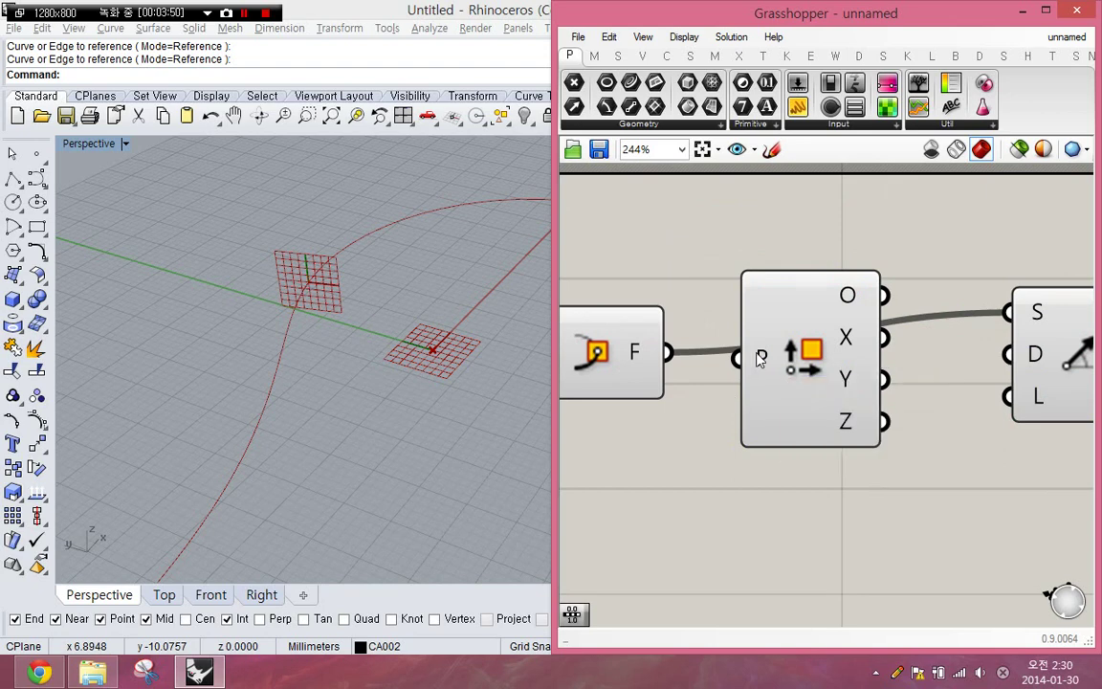
left_click_drag(739, 361, 668, 353)
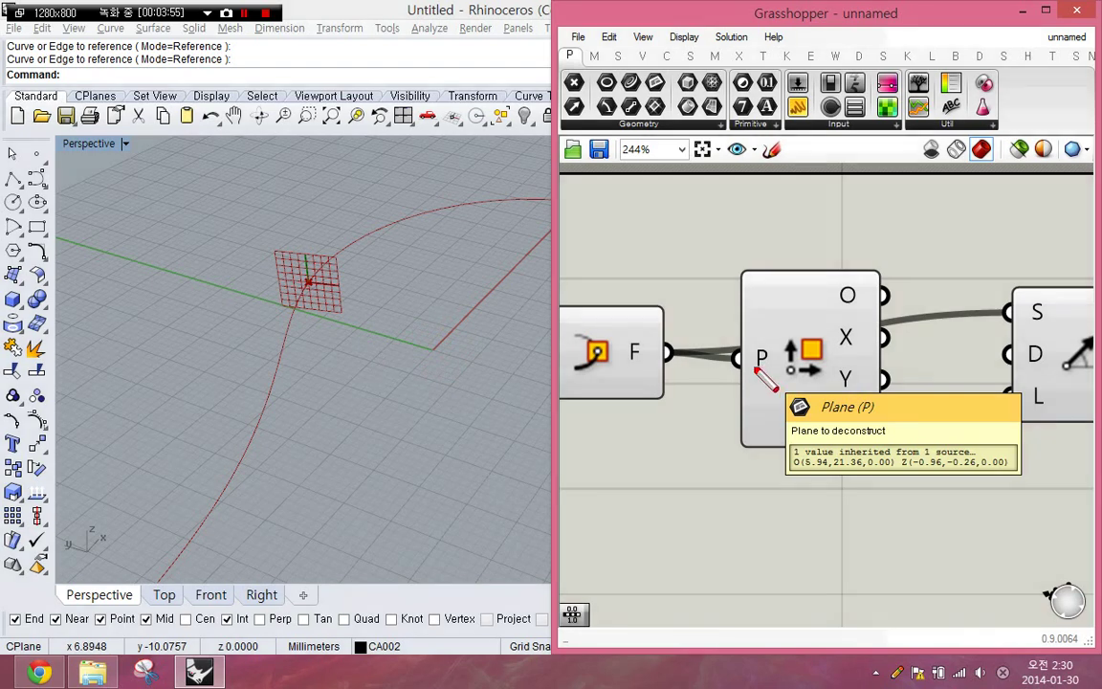
Temporarily disconnect the Perp Frame from the Deconstruct Plane's P input to check that input's default plane.
left_click_drag(742, 366, 658, 343, "ctrl")
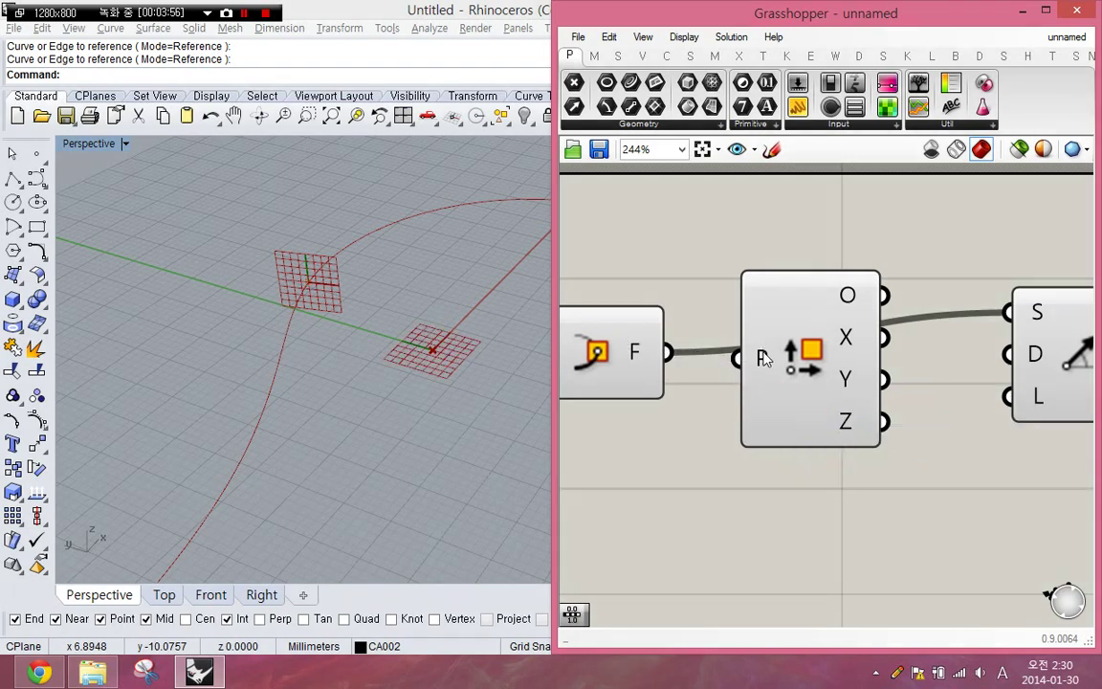
key("ctrl+2")
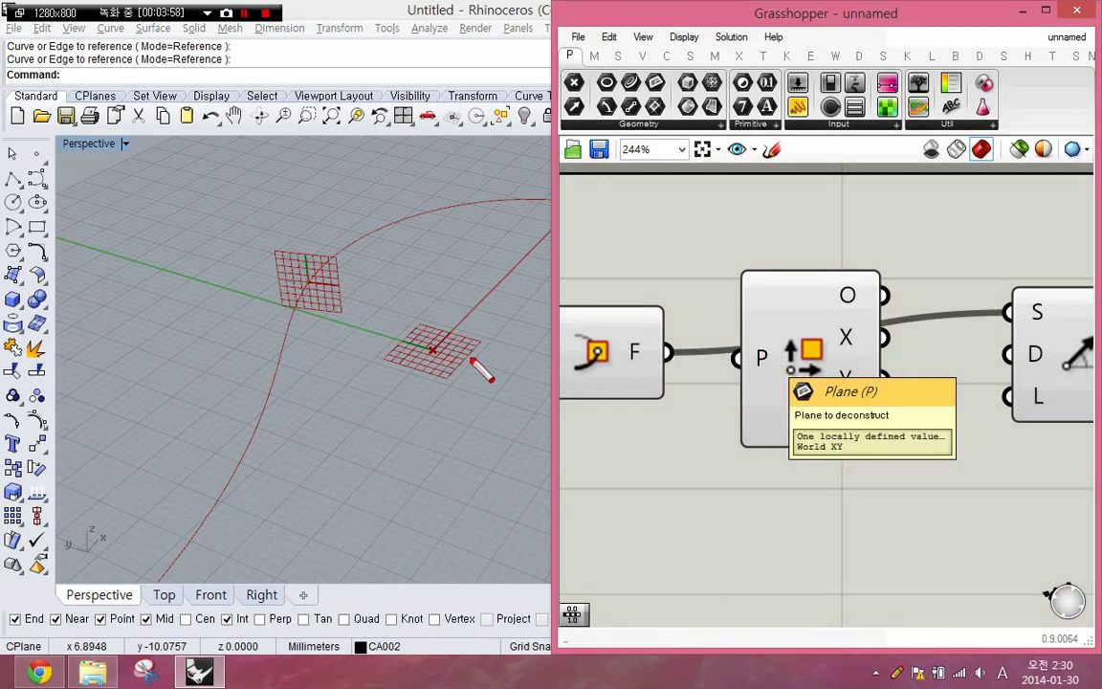
left_click_drag(479, 364, 462, 385)
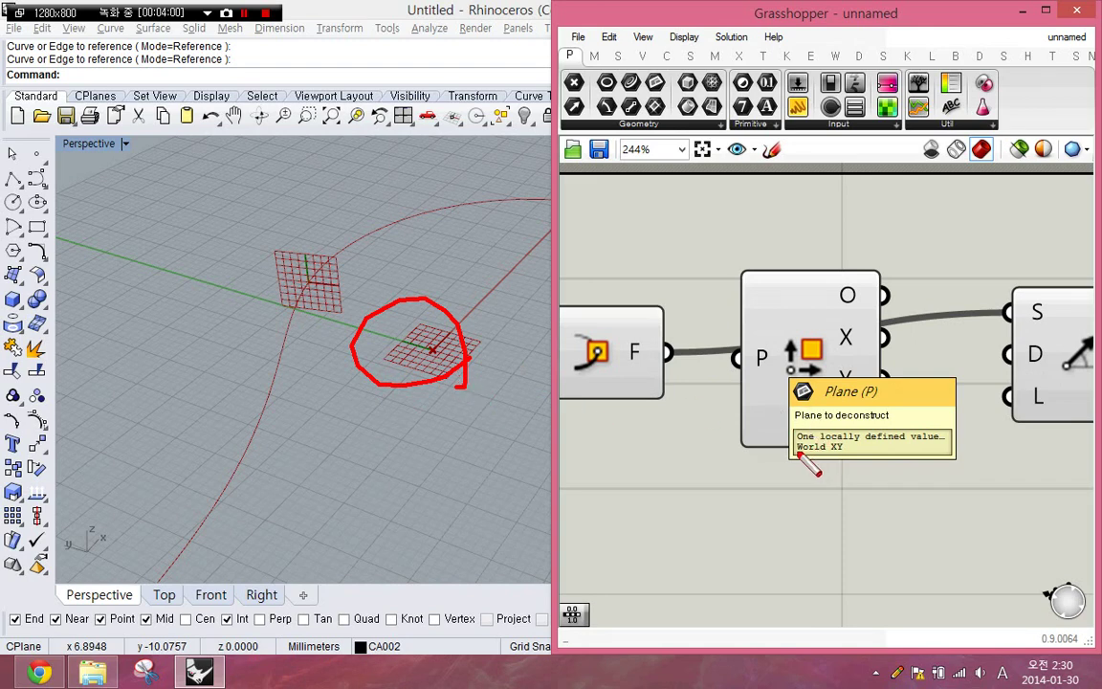
left_click_drag(795, 450, 840, 453)
key("Escape")
Shift the reconnected Deconstruct Plane slightly lower and inspect its inherited plane and Z-axis vector.
left_click_drag(783, 383, 789, 419)
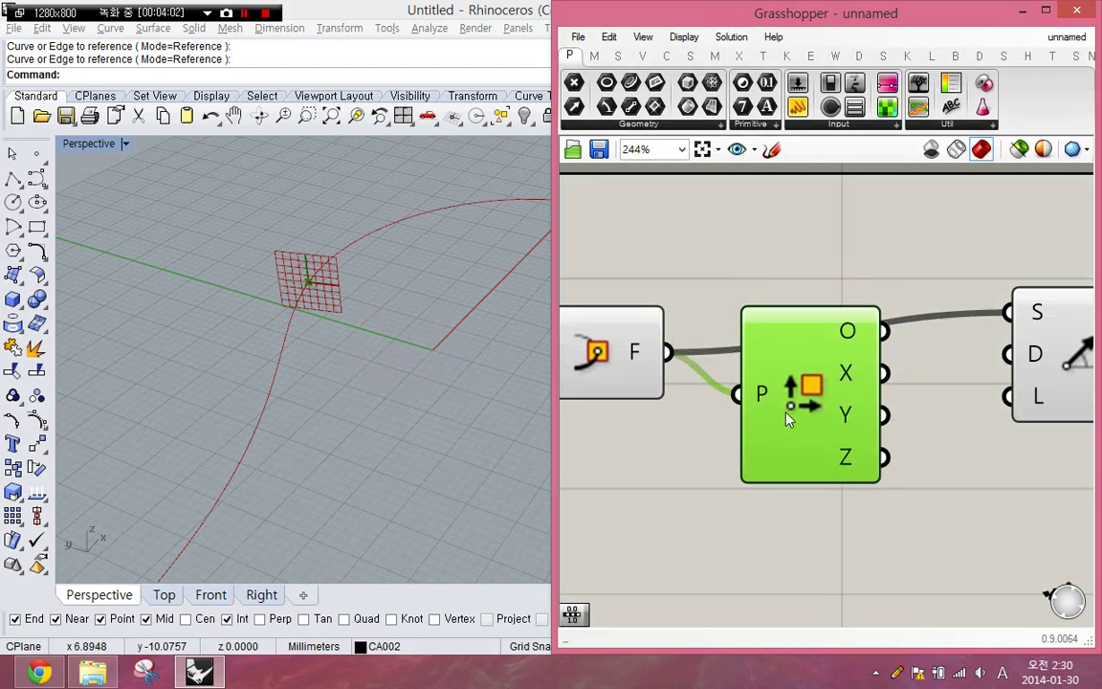
mouse_move(761, 406)
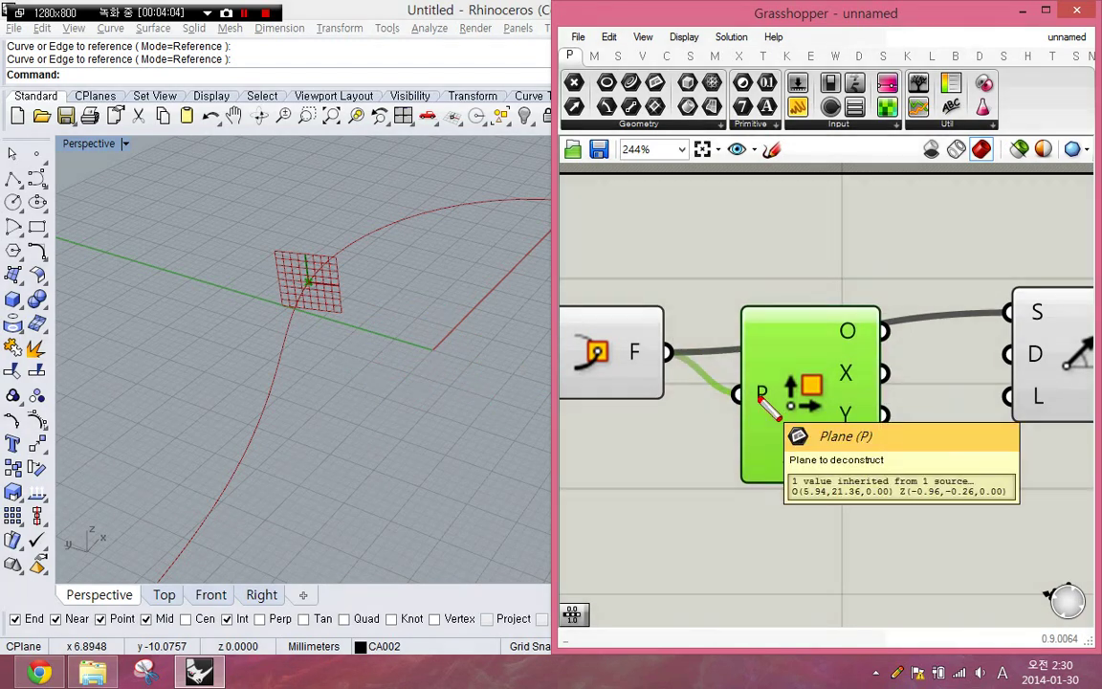
key("ctrl+2")
left_click_drag(305, 280, 247, 391)
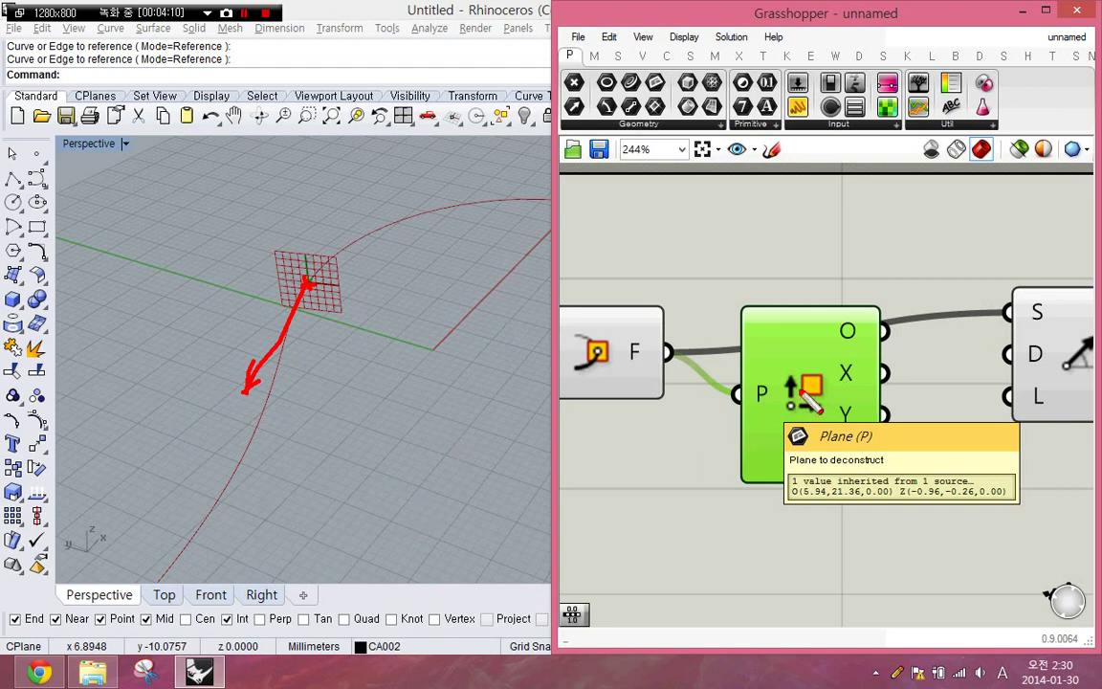
key("Escape")
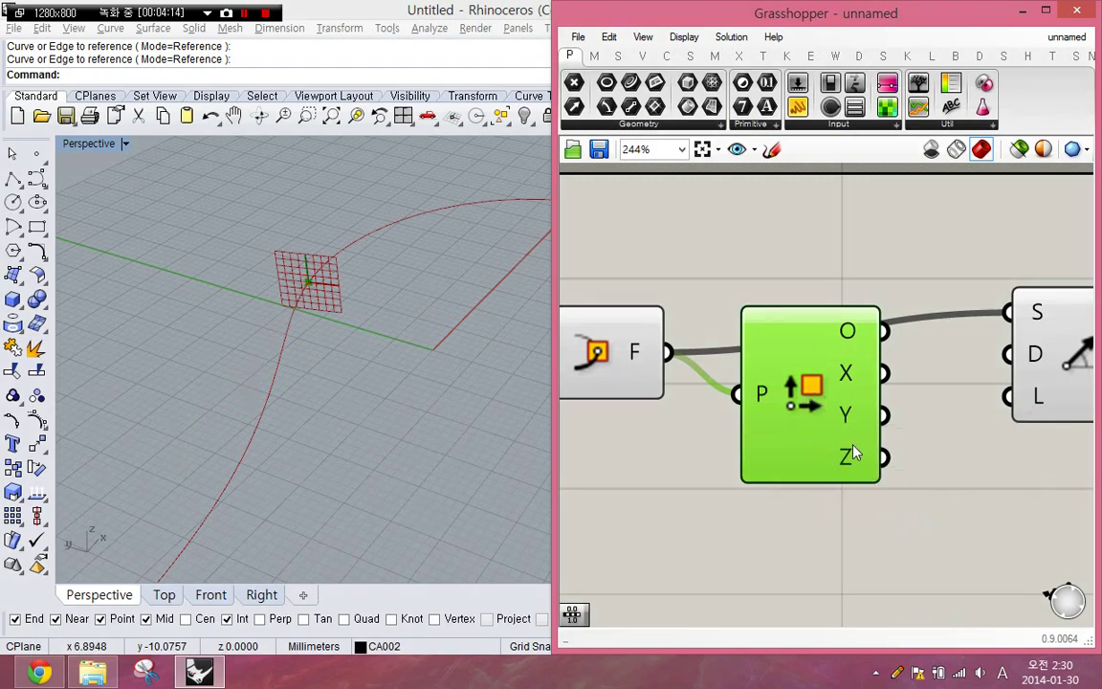
mouse_move(855, 457)
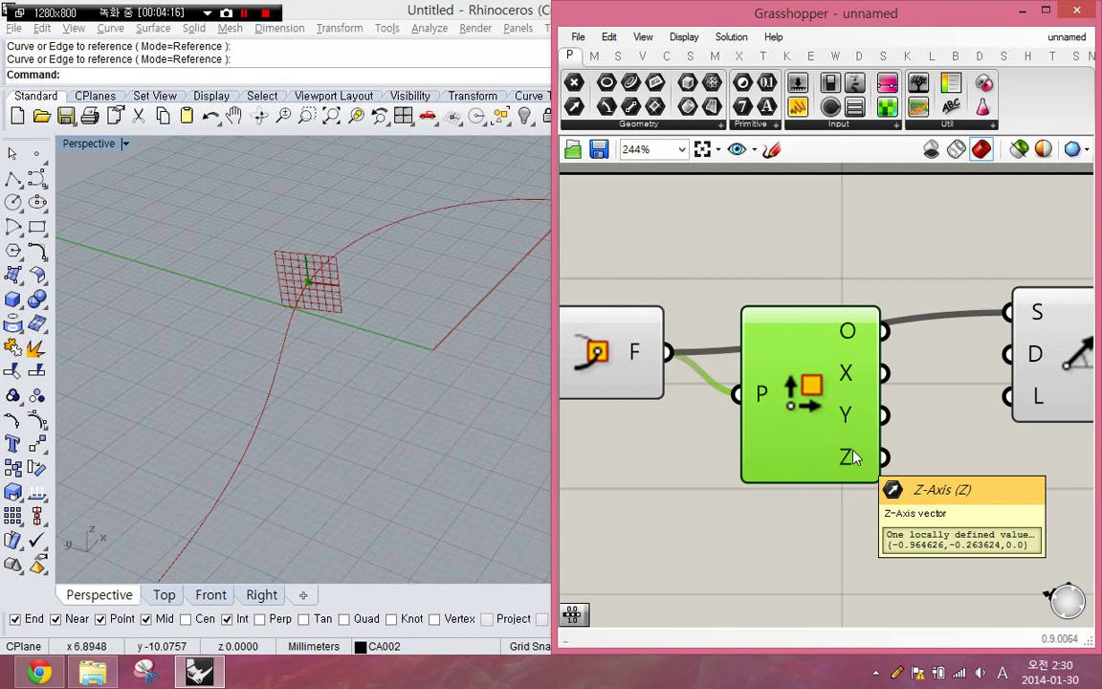
key("ctrl+2")
left_click_drag(772, 410, 759, 534)
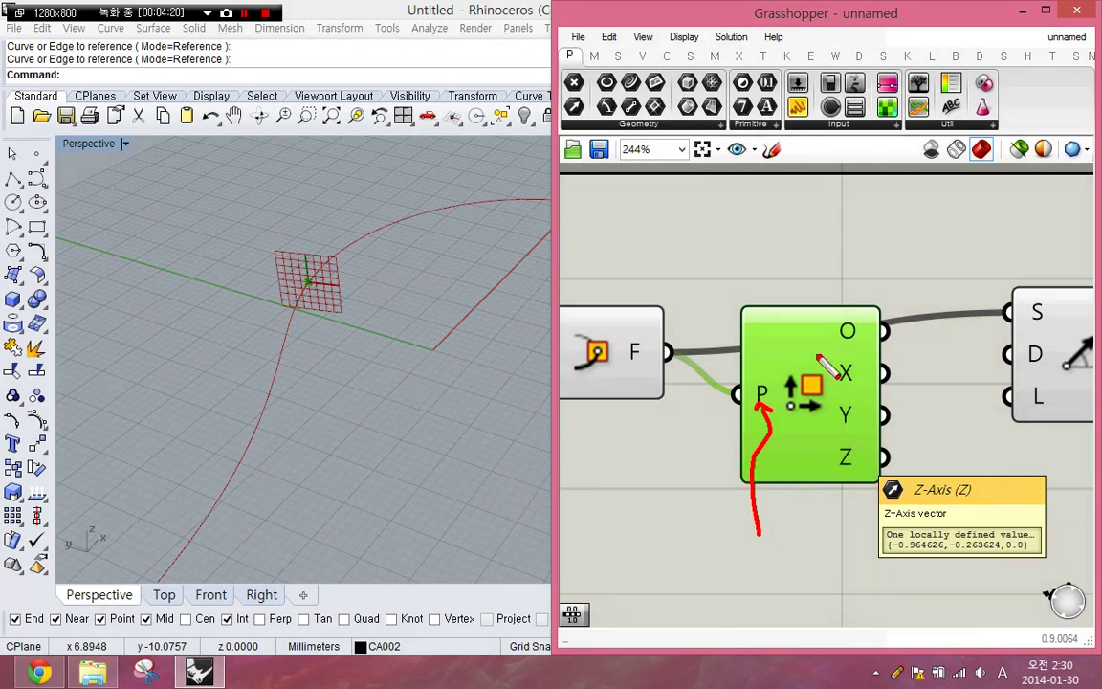
left_click_drag(825, 364, 853, 356)
left_click_drag(821, 402, 860, 394)
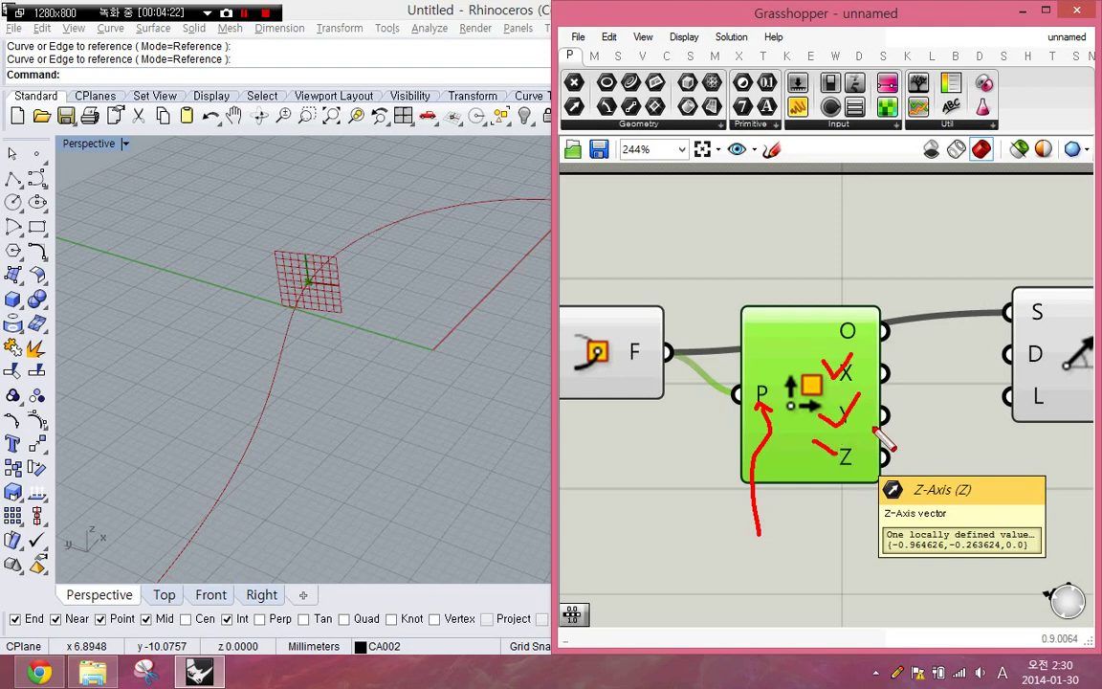
left_click_drag(813, 440, 857, 421)
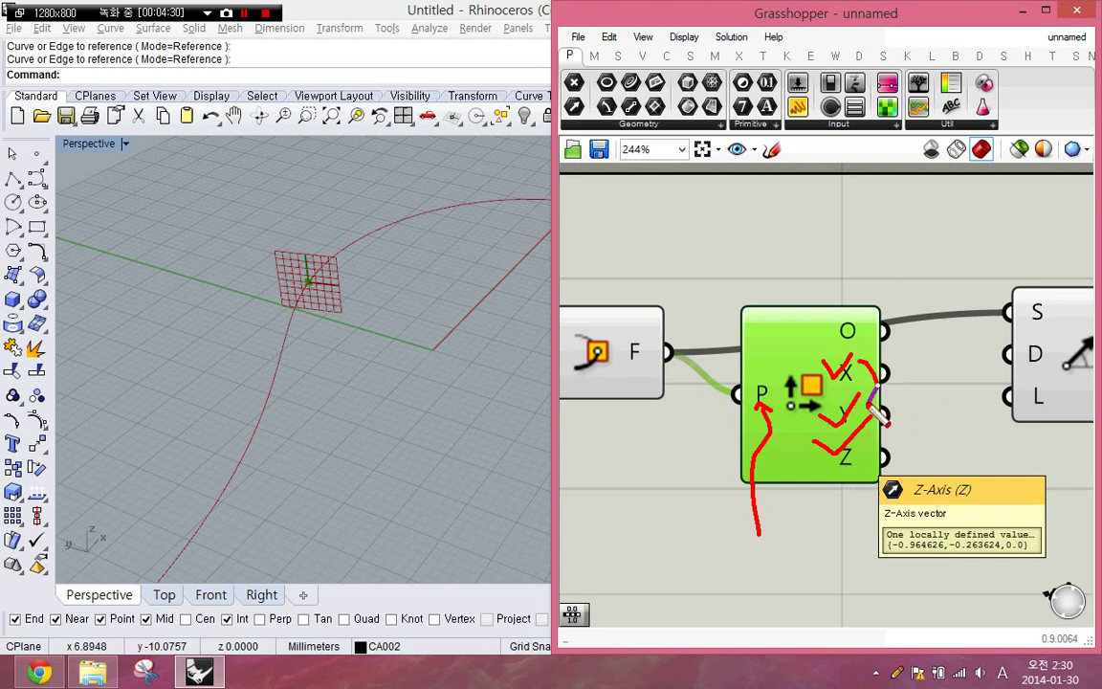
left_click_drag(858, 364, 864, 479)
key("Escape")
left_click(934, 434)
right_click_drag(900, 521, 792, 466)
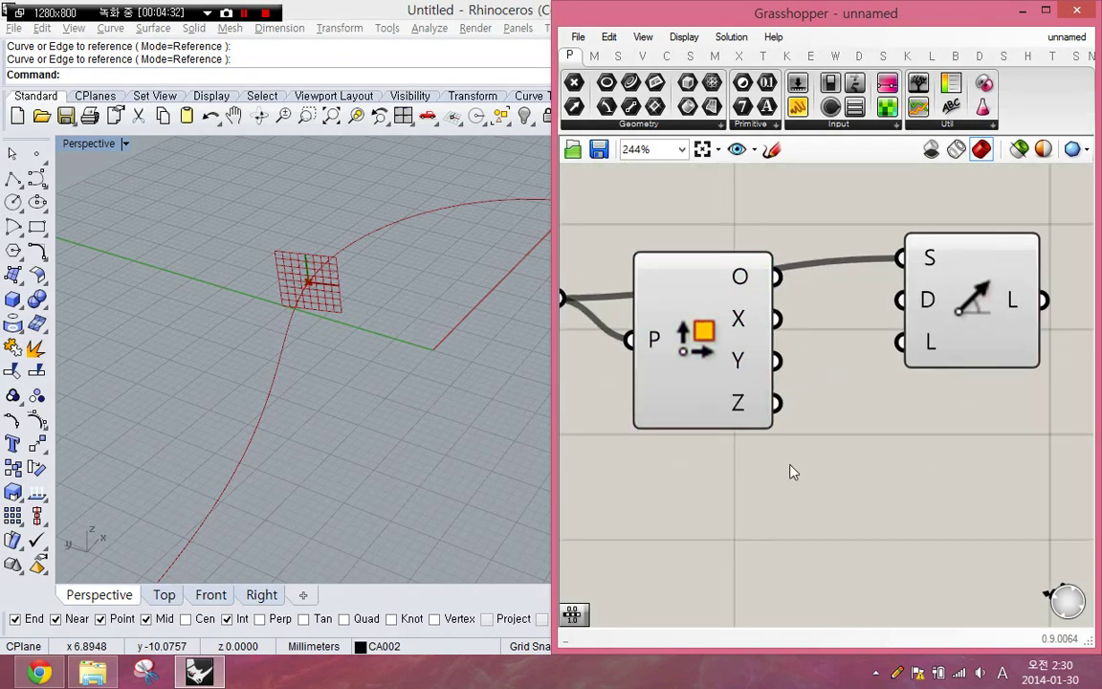
double_click(791, 465)
type("z")
key("Return")
left_click_drag(792, 463, 728, 514)
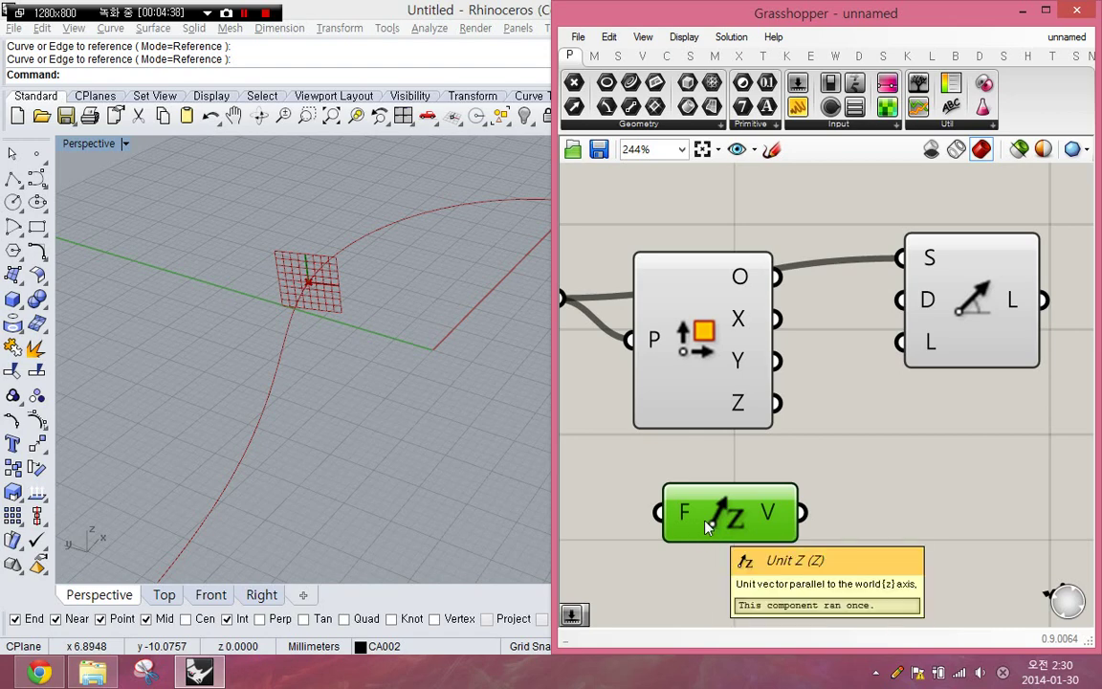
key("Delete")
Connect the Deconstruct Plane's Y output to the Line SDL's D input and move the Line SDL farther away from it.
right_click_drag(777, 353, 736, 425)
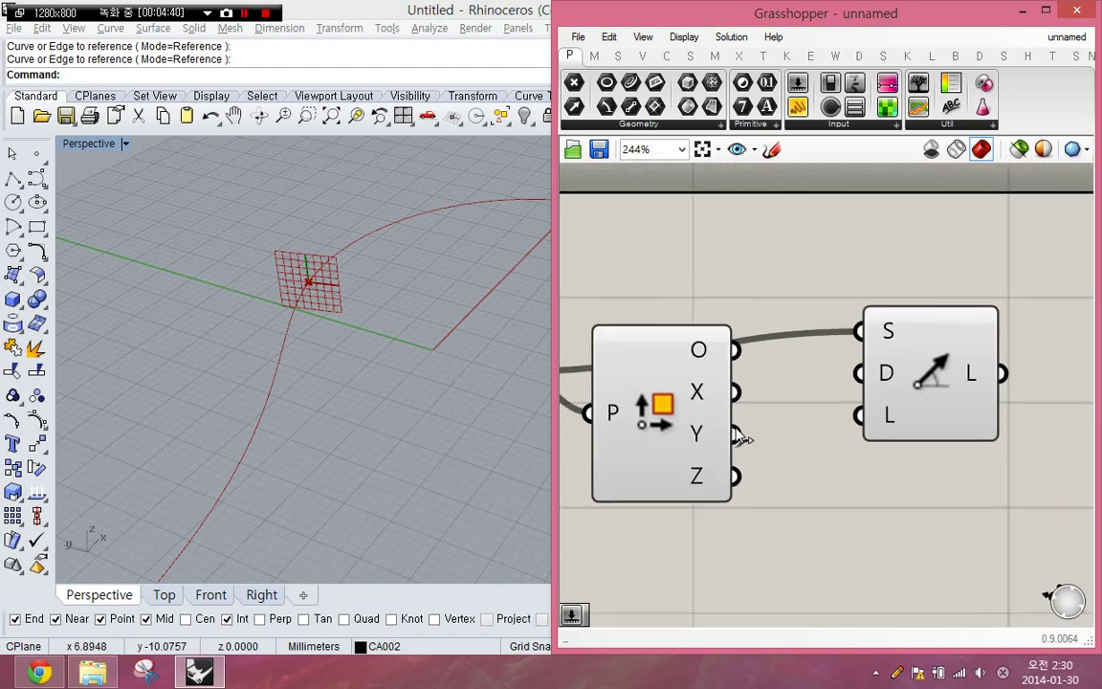
left_click_drag(735, 434, 862, 376)
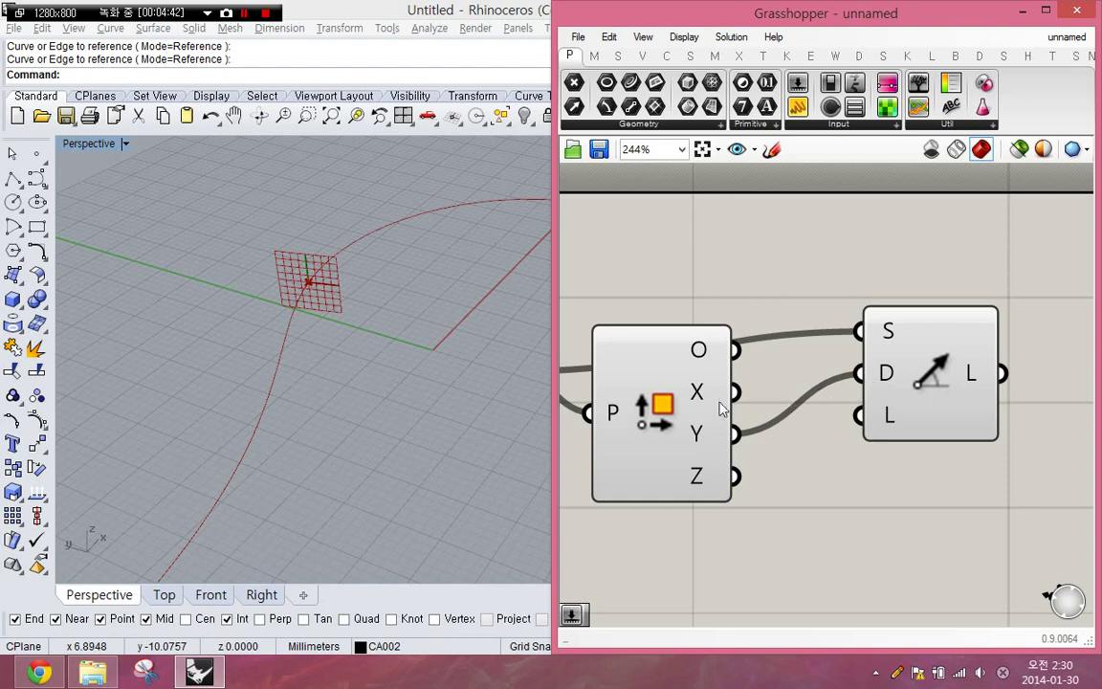
left_click_drag(946, 405, 991, 449)
Add a number slider of 12, wire it to the Line SDL's L input, and place it below the Deconstruct Plane.
right_click_drag(720, 595, 752, 524)
left_click(753, 525)
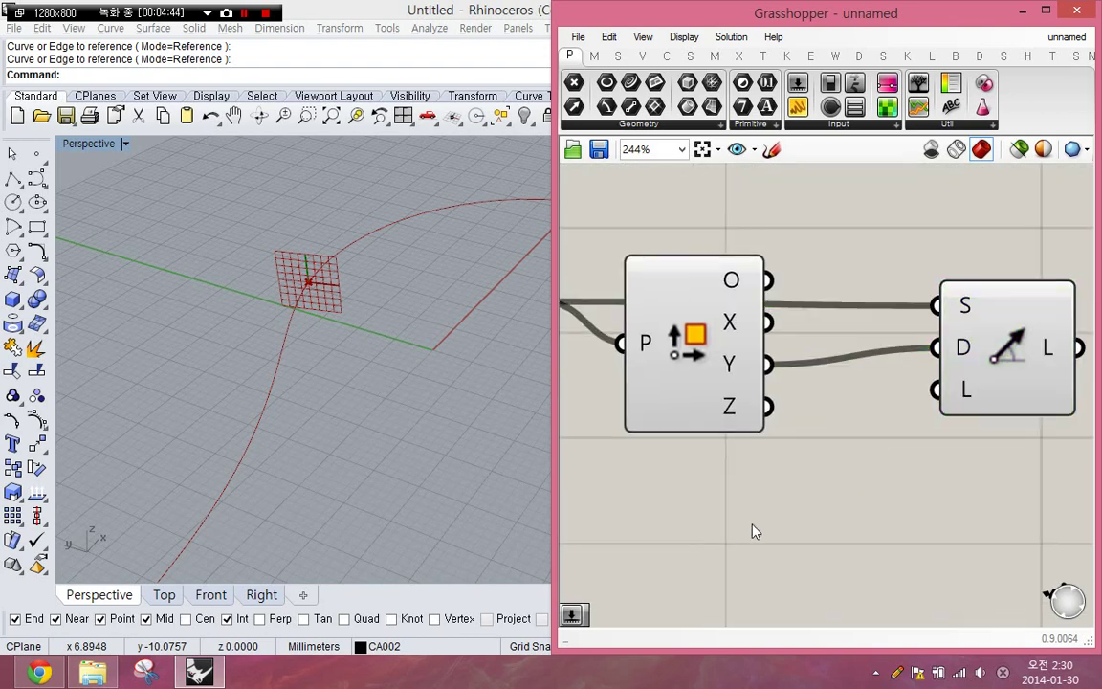
double_click(753, 531)
type("12")
key("Return")
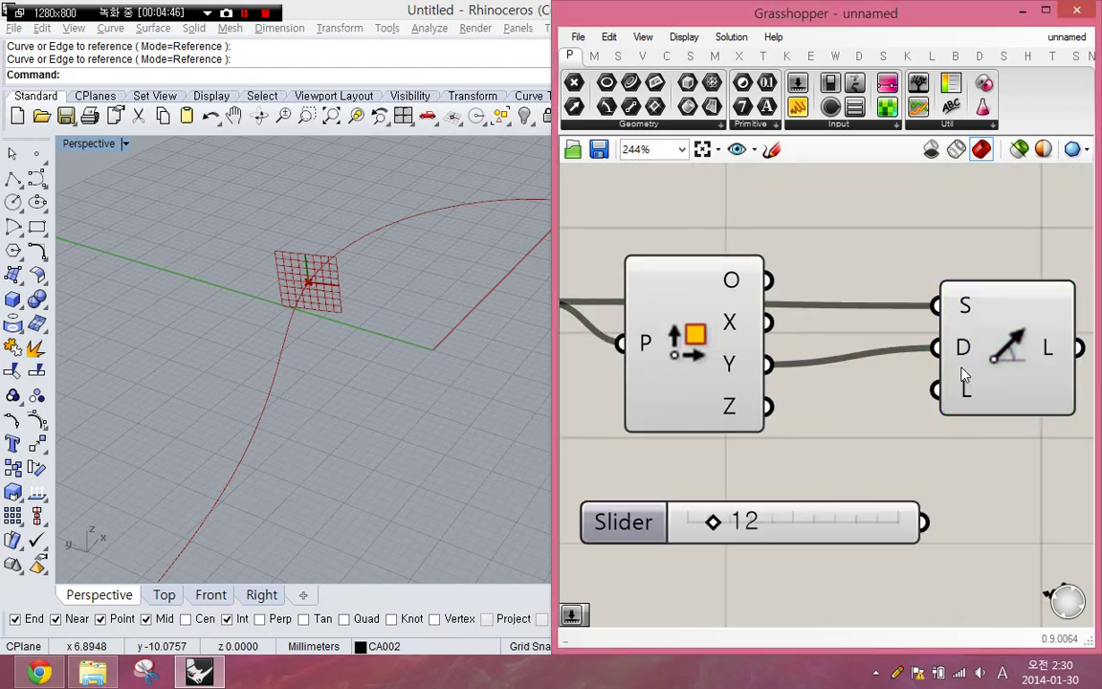
left_click_drag(938, 388, 924, 522)
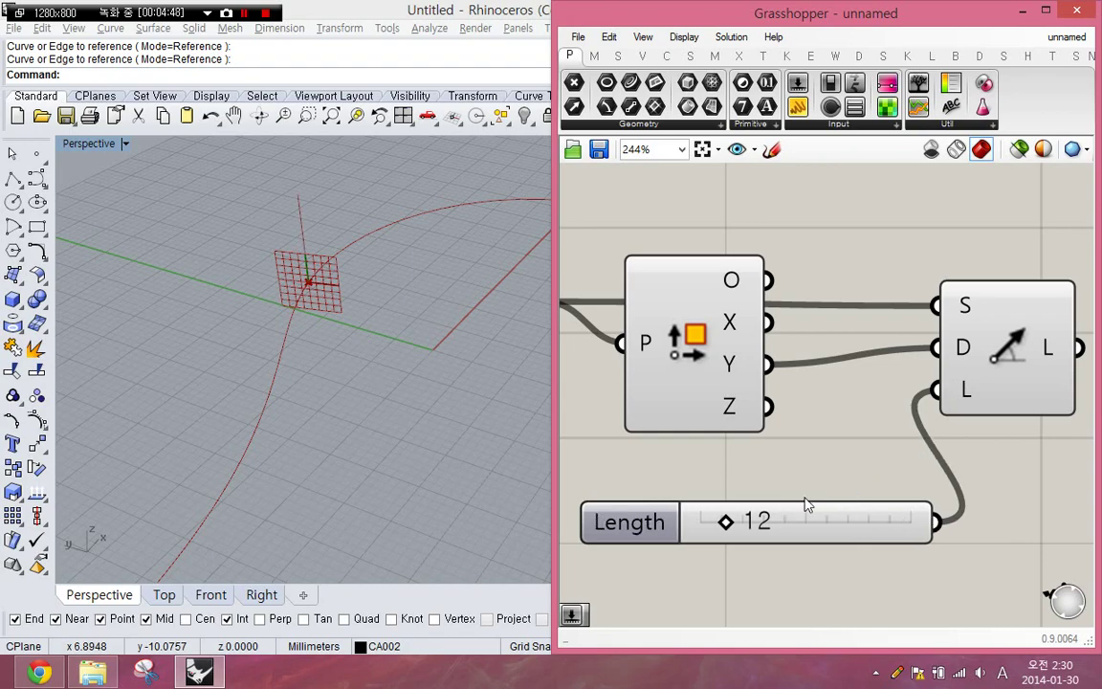
left_click_drag(805, 510, 770, 507)
Examine the line drawn from the frame in the viewport and inspect the Deconstruct Plane's Z-Axis output.
right_click_drag(254, 386, 302, 271)
scroll(303, 270, "up", 8)
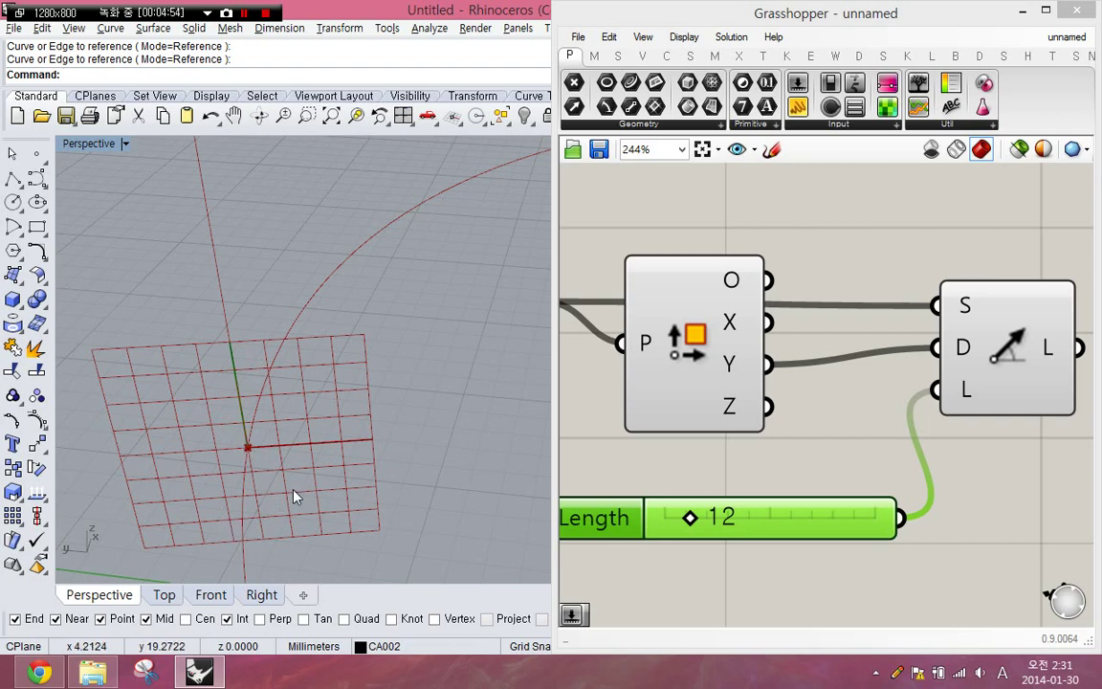
scroll(276, 493, "down", 3)
mouse_move(732, 414)
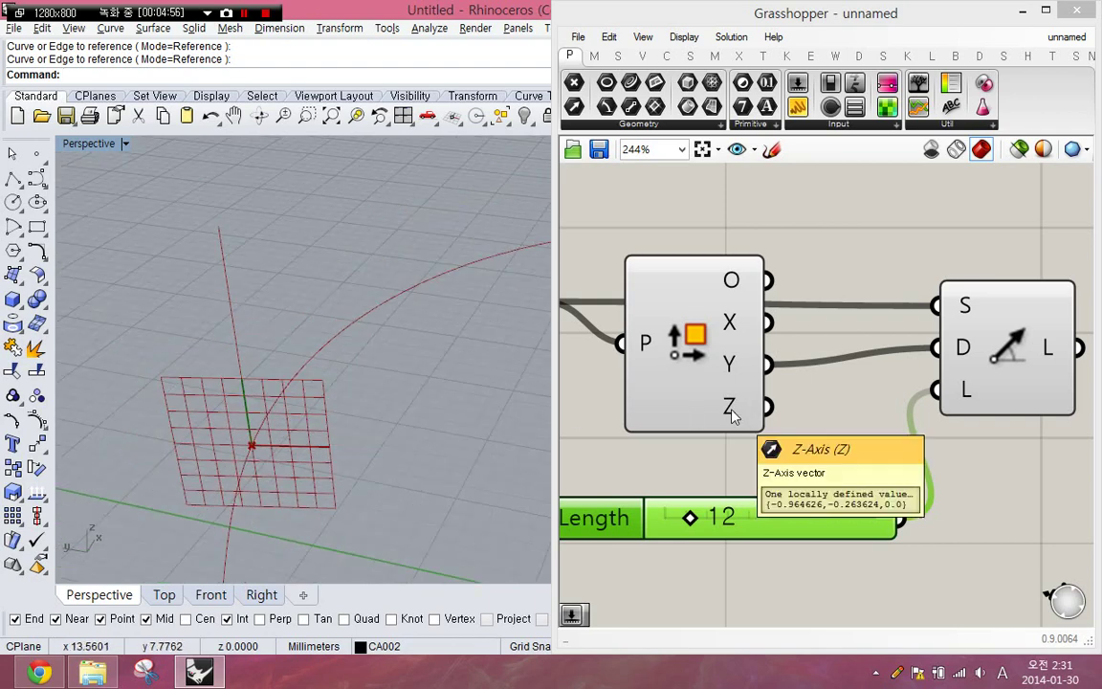
right_click_drag(800, 398, 920, 402)
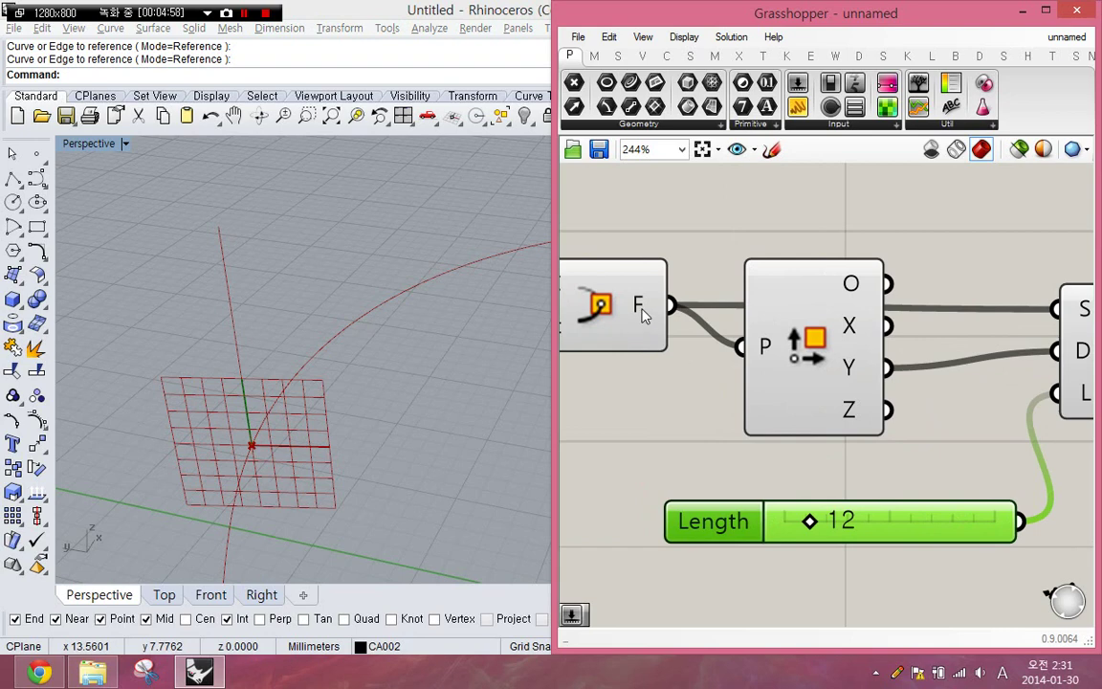
mouse_move(643, 315)
mouse_move(859, 427)
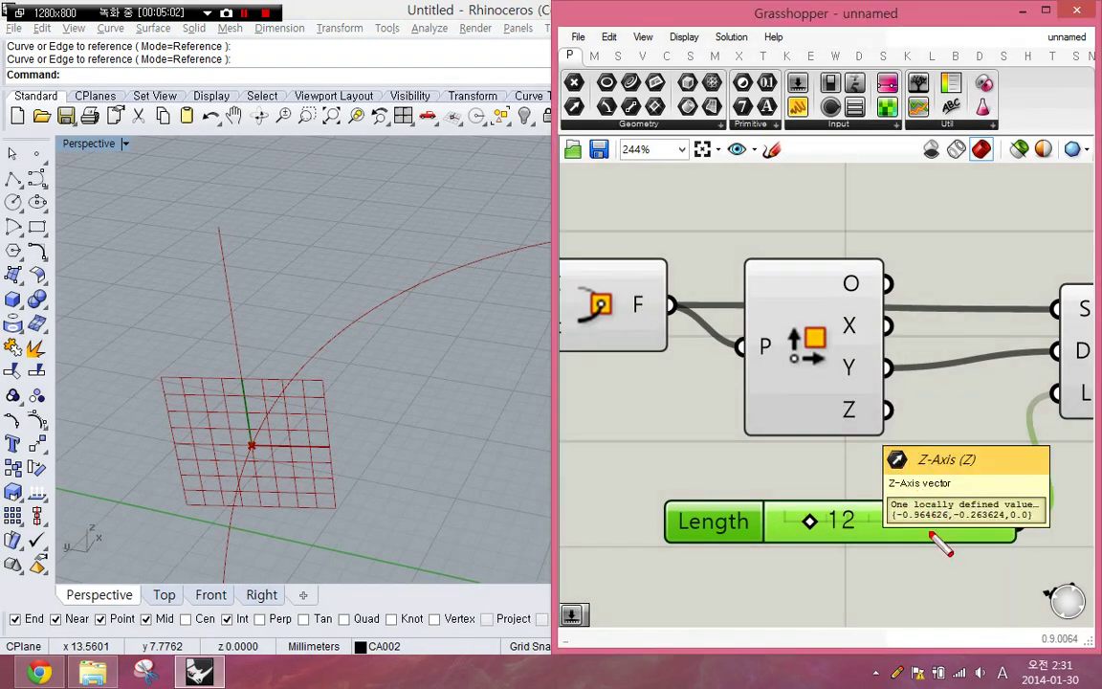
left_click_drag(827, 387, 871, 382)
mouse_move(613, 279)
left_mouse_down()
mouse_move(657, 315)
mouse_move(664, 295)
left_mouse_up()
key("Escape")
Switch the Line SDL's D input to the Deconstruct Plane's Z output for comparison and return it to the Y output.
left_click_drag(888, 410, 1055, 351)
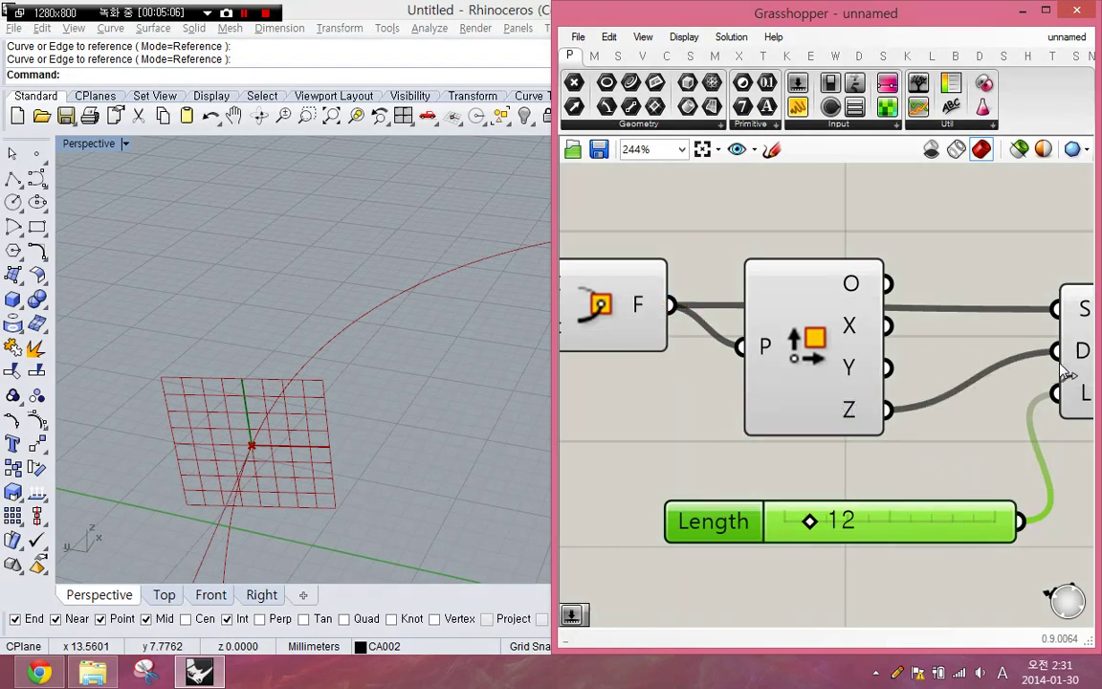
right_click_drag(433, 418, 239, 482)
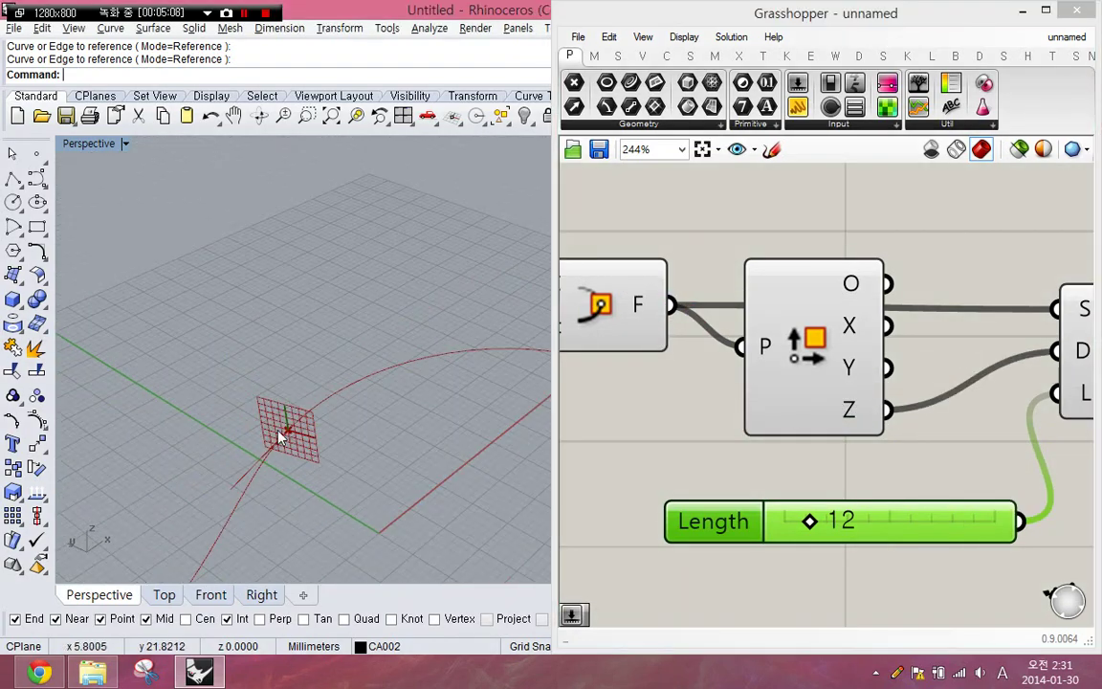
right_click_drag(888, 387, 794, 407)
left_click_drag(793, 387, 961, 372)
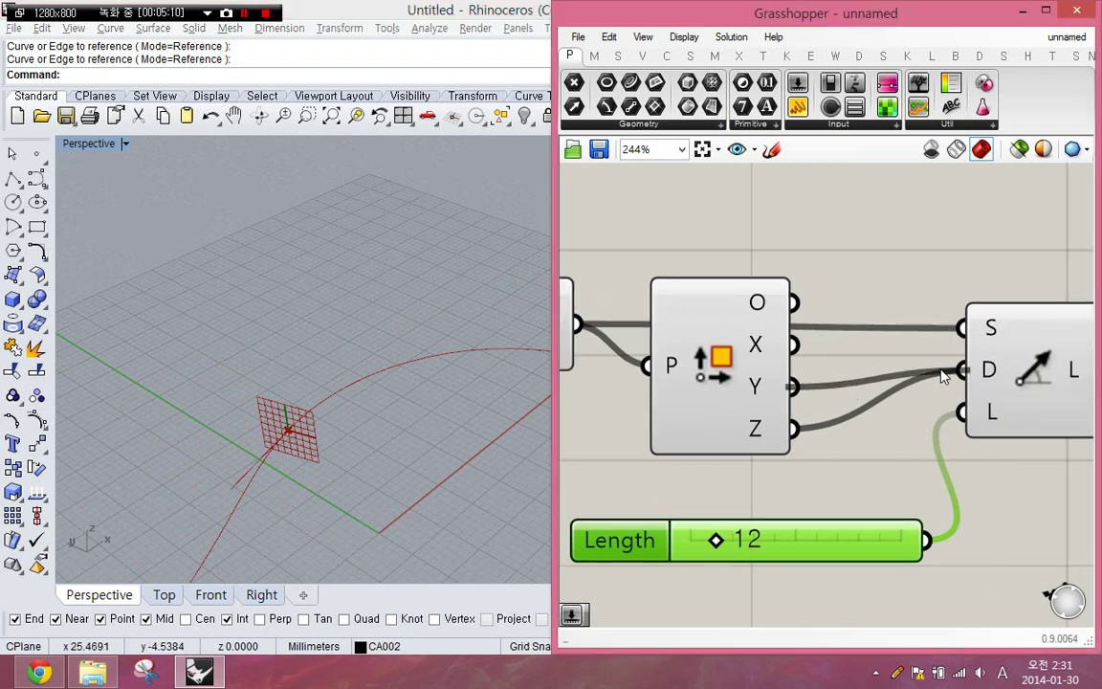
right_click_drag(961, 372, 884, 376)
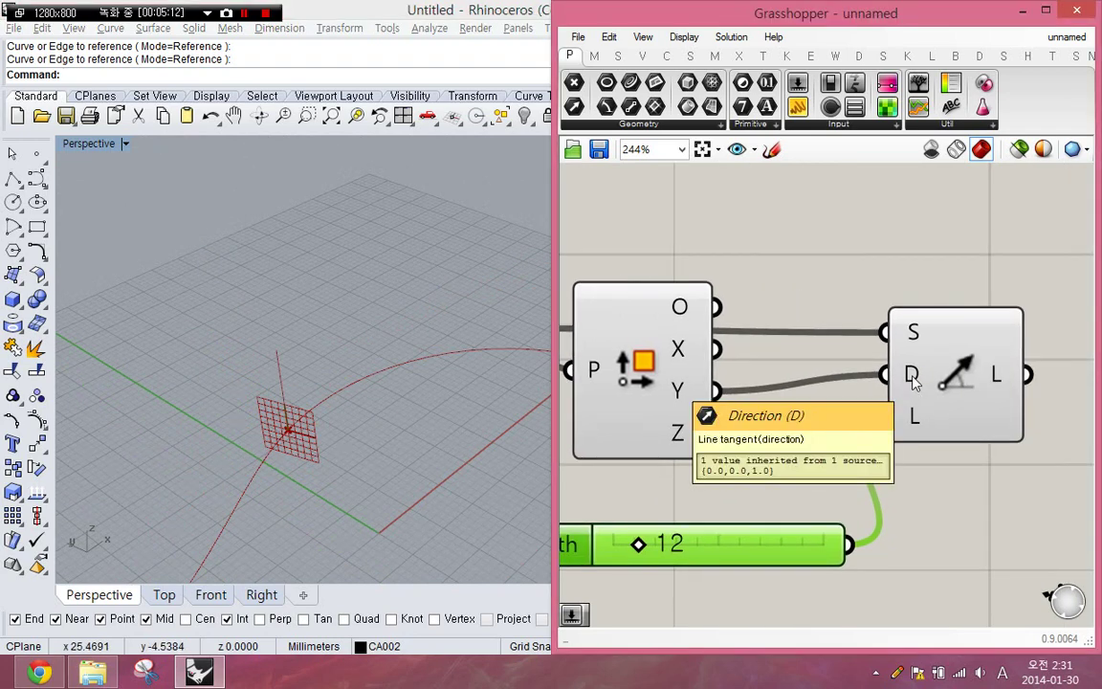
mouse_move(684, 392)
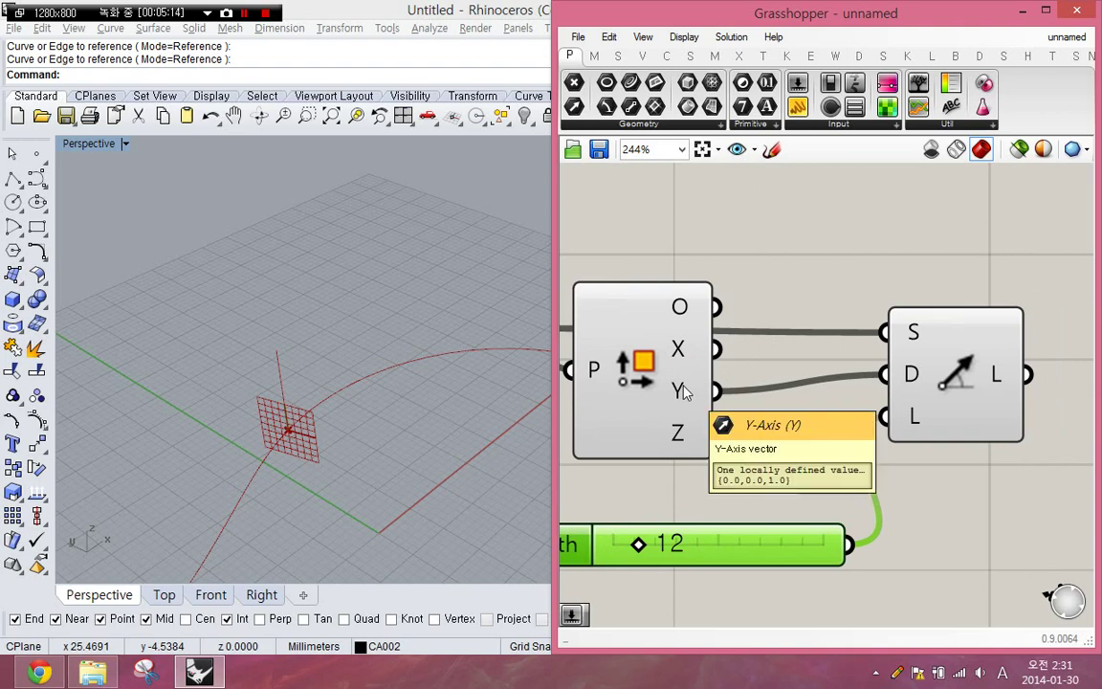
Move the Length slider farther from the Line SDL and nudge the Deconstruct Plane slightly toward the Line SDL.
right_click_drag(763, 494, 870, 418)
left_click_drag(804, 472, 687, 464)
left_click(762, 514)
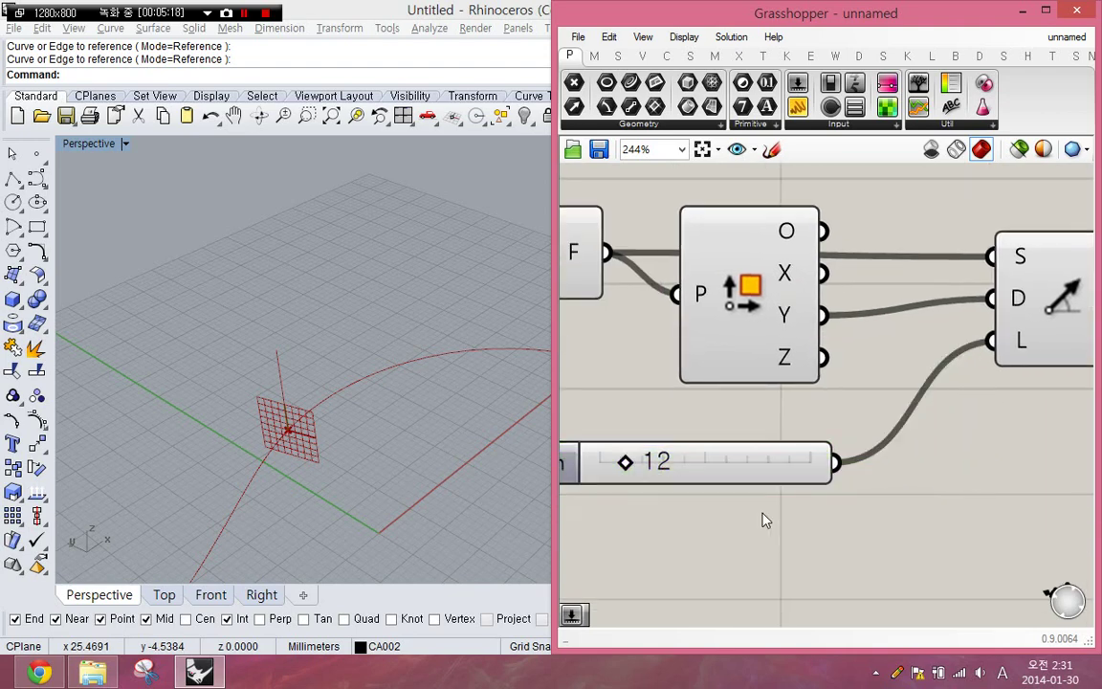
scroll(766, 519, "down", 2)
left_click_drag(766, 373, 782, 373)
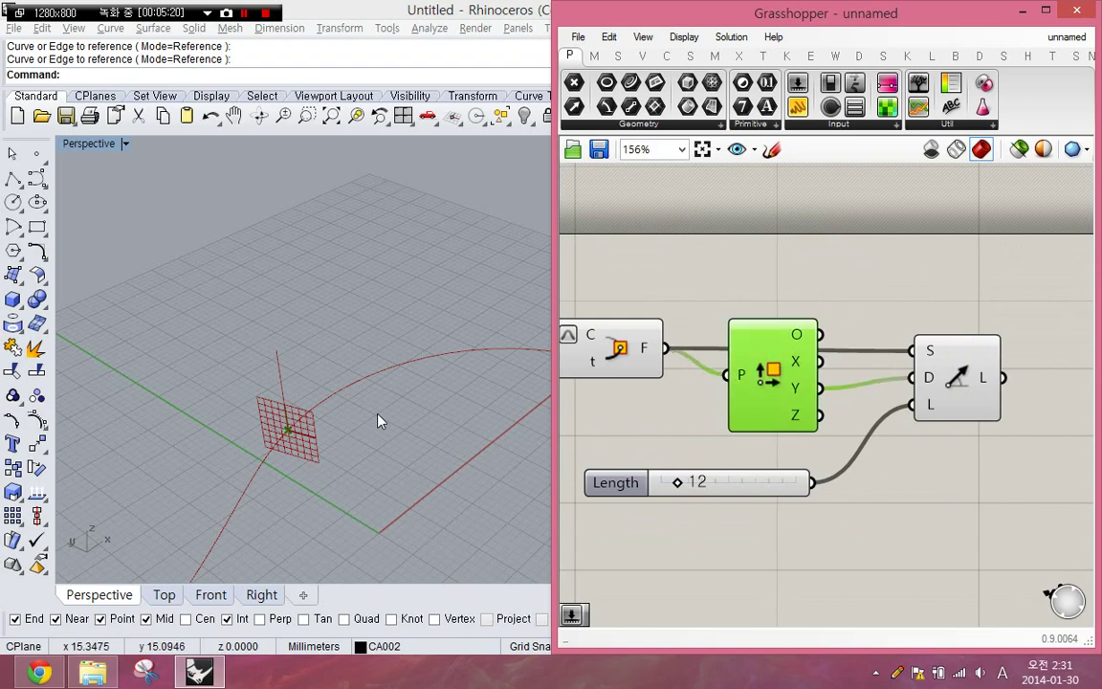
Turn off the Perp Frame component's preview so only the line and its origin show on the curve.
right_click_drag(382, 419, 437, 394)
scroll(438, 415, "up", 6)
right_click_drag(644, 433, 761, 420)
left_click(683, 315)
middle_click(683, 314)
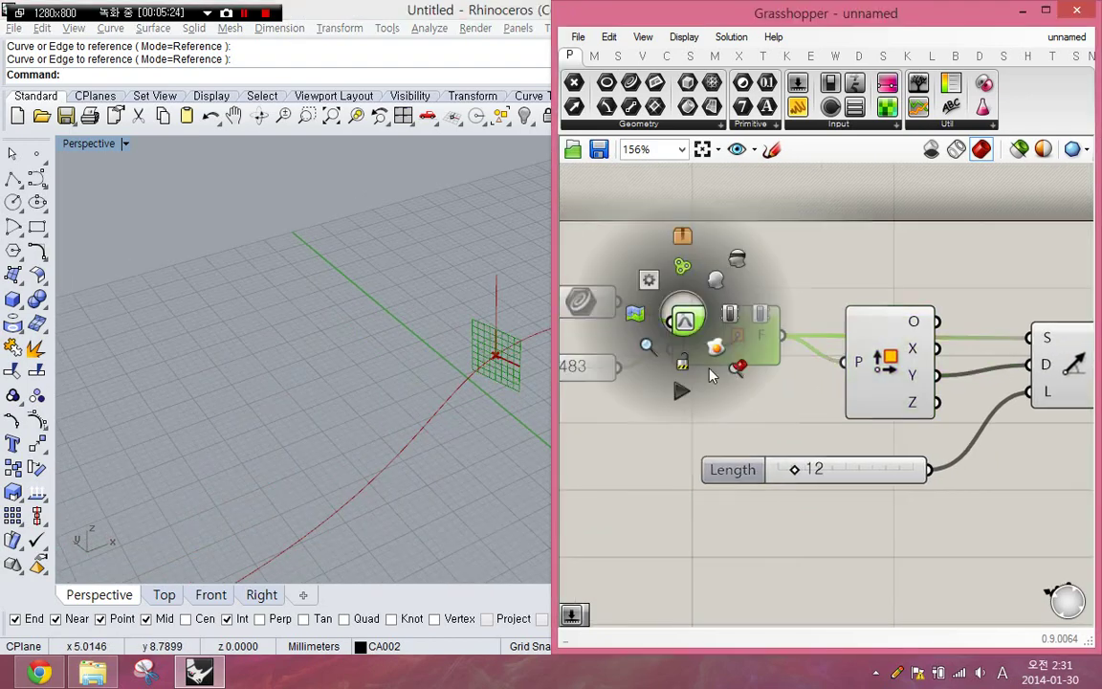
left_click(737, 257)
left_click(798, 307)
Set the slider feeding the Perp Frame's t input to 0.496.
right_click_drag(854, 355, 779, 311)
right_click_drag(716, 355, 852, 365)
mouse_move(622, 326)
left_mouse_down()
mouse_move(645, 326)
mouse_move(631, 331)
left_mouse_up()
Connect the Deconstruct Plane's X output to the Line SDL's D input in place of Y and view the whole curve.
right_click_drag(778, 334, 682, 352)
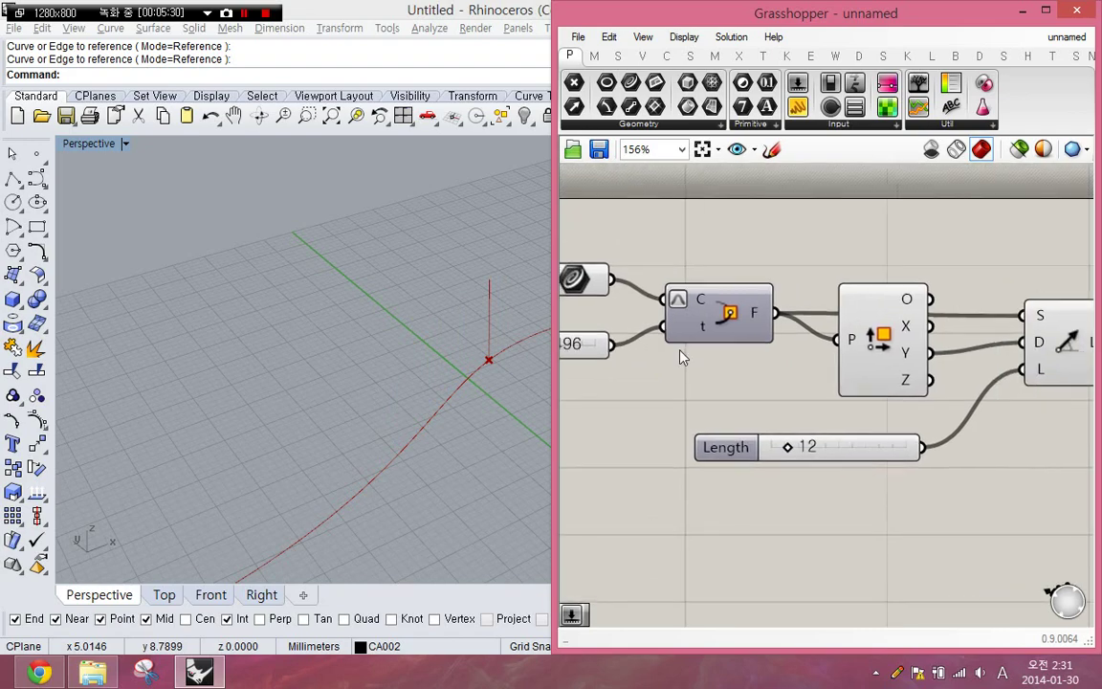
right_click_drag(934, 348, 820, 359)
left_click_drag(821, 341, 905, 356)
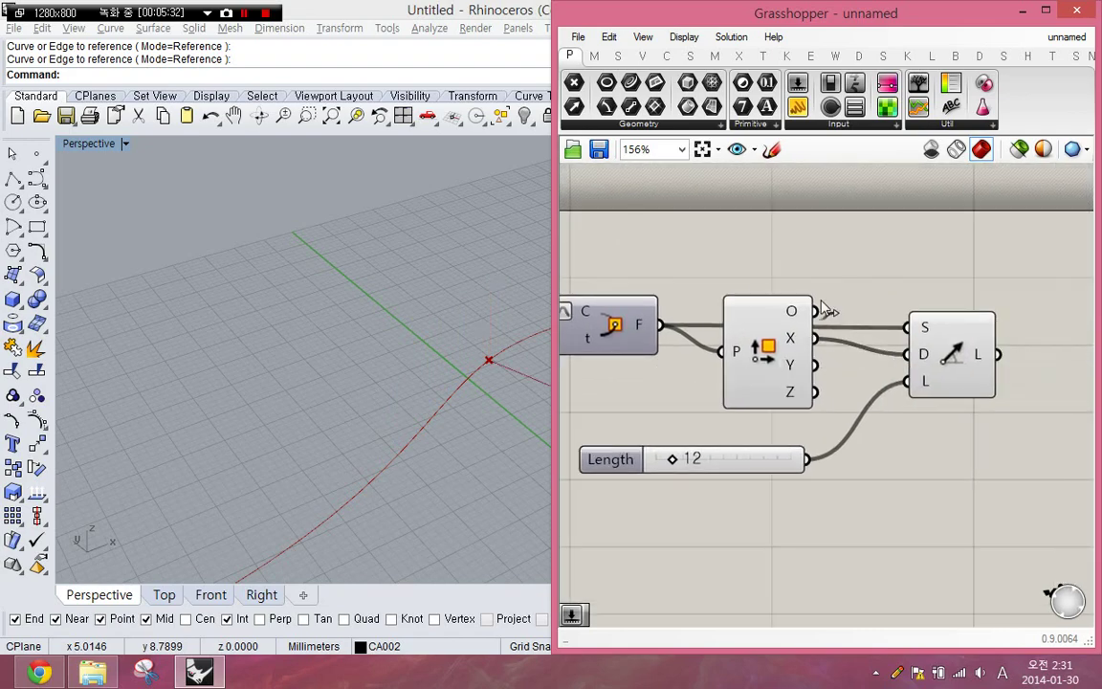
mouse_move(400, 430)
right_mouse_down("shift")
mouse_move(372, 426)
mouse_move(349, 460)
mouse_move(404, 434)
right_mouse_up("shift")
scroll(373, 425, "down", 3)
Turn the Perp Frame component's preview back on.
right_click_drag(680, 447, 769, 438)
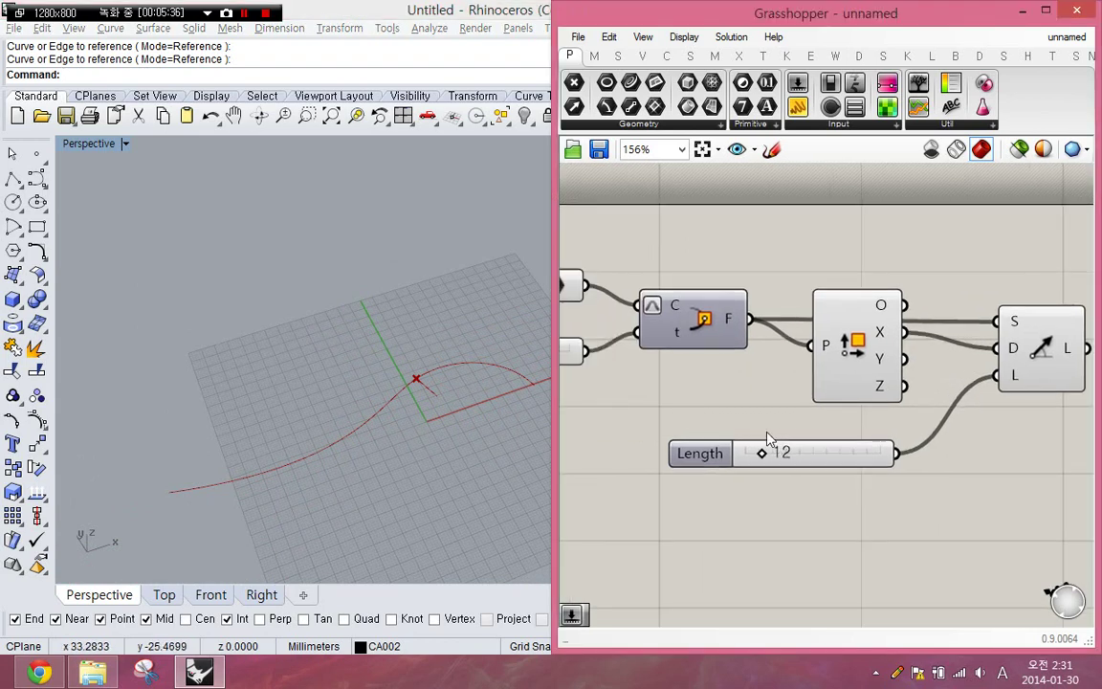
left_click_drag(728, 386, 677, 319)
middle_click(715, 327)
left_click(745, 292)
left_click(745, 284)
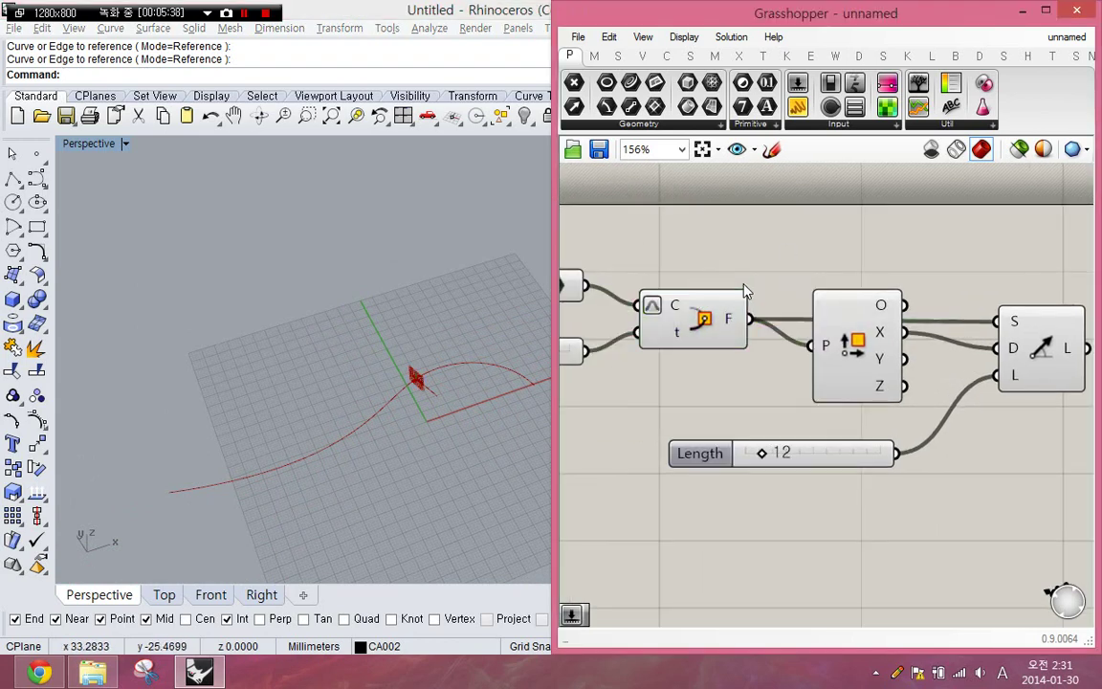
Set the slider feeding the Perp Frame's t input to 0.822 to move the frame along the curve.
right_click_drag(649, 348, 710, 354)
right_click_drag(638, 358, 708, 355)
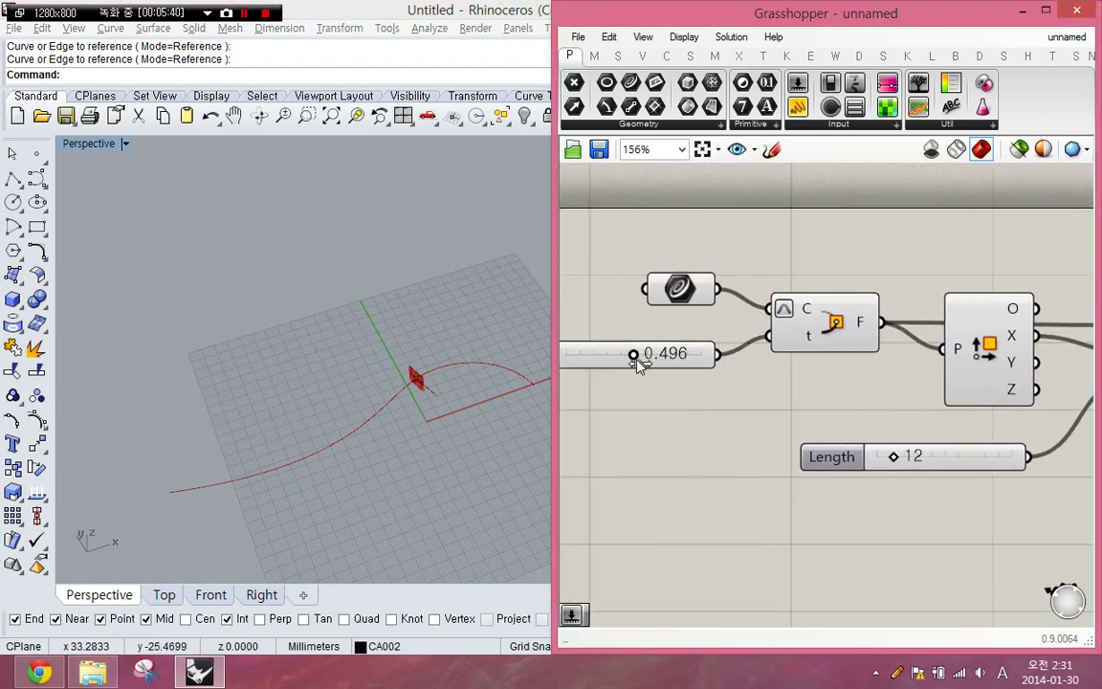
left_click_drag(636, 359, 689, 366)
left_click(828, 335)
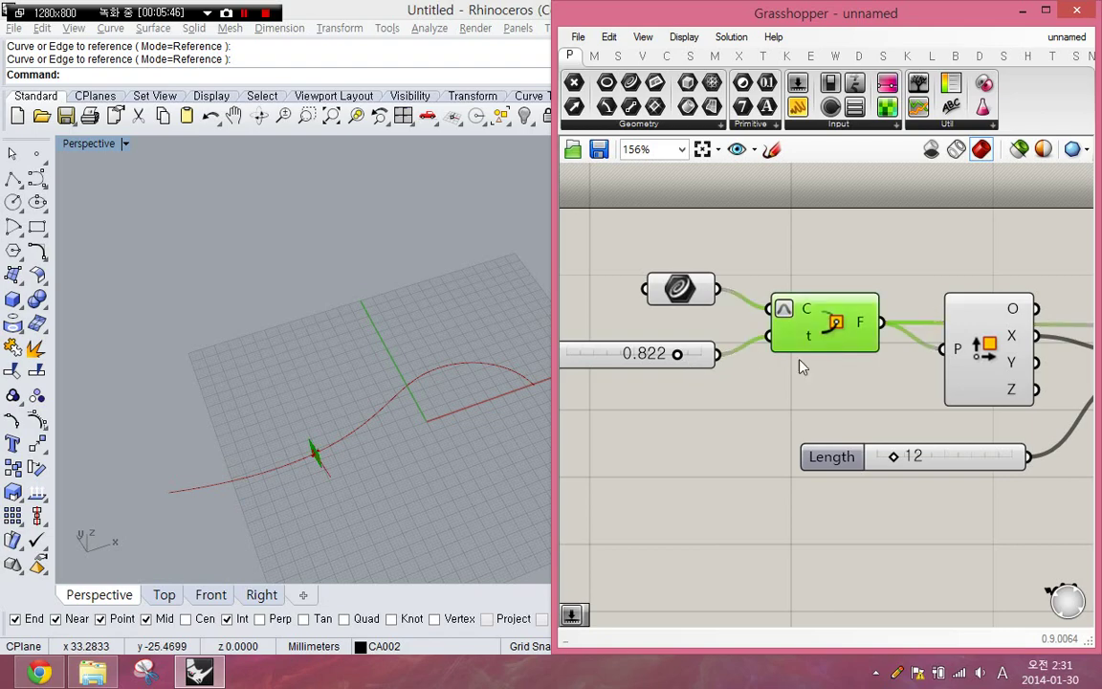
Replace the Line SDL's S input source with the Deconstruct Plane's O output, nudge the Line SDL, and inspect the Origin output.
right_click_drag(933, 379, 730, 376)
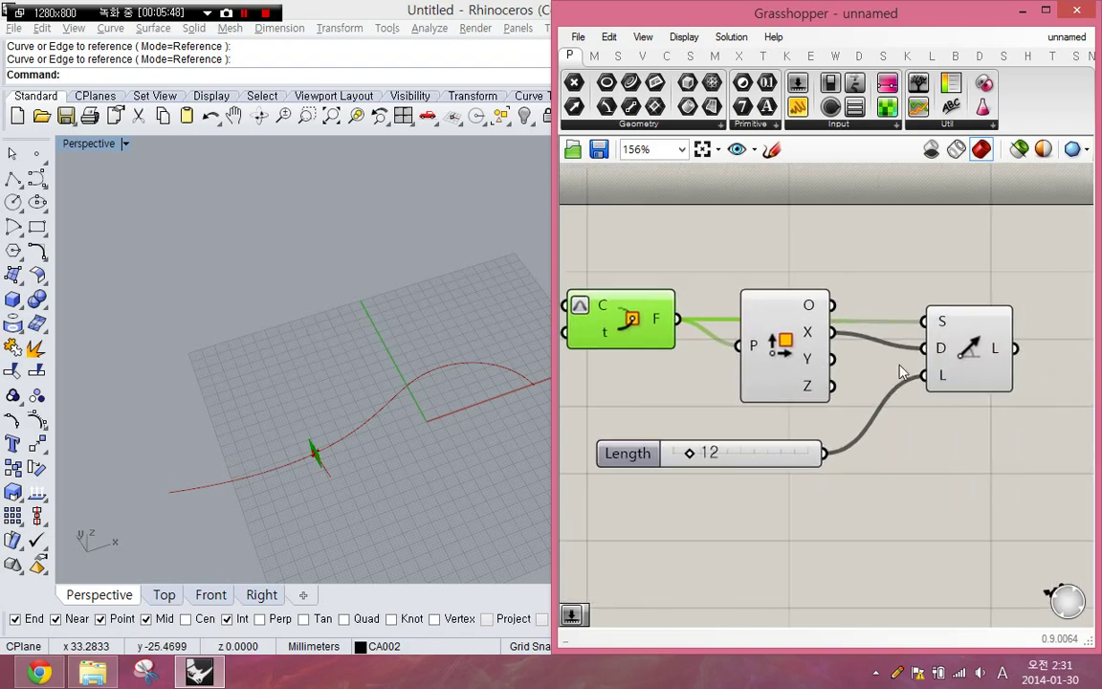
left_click(963, 357)
scroll(335, 475, "up", 6)
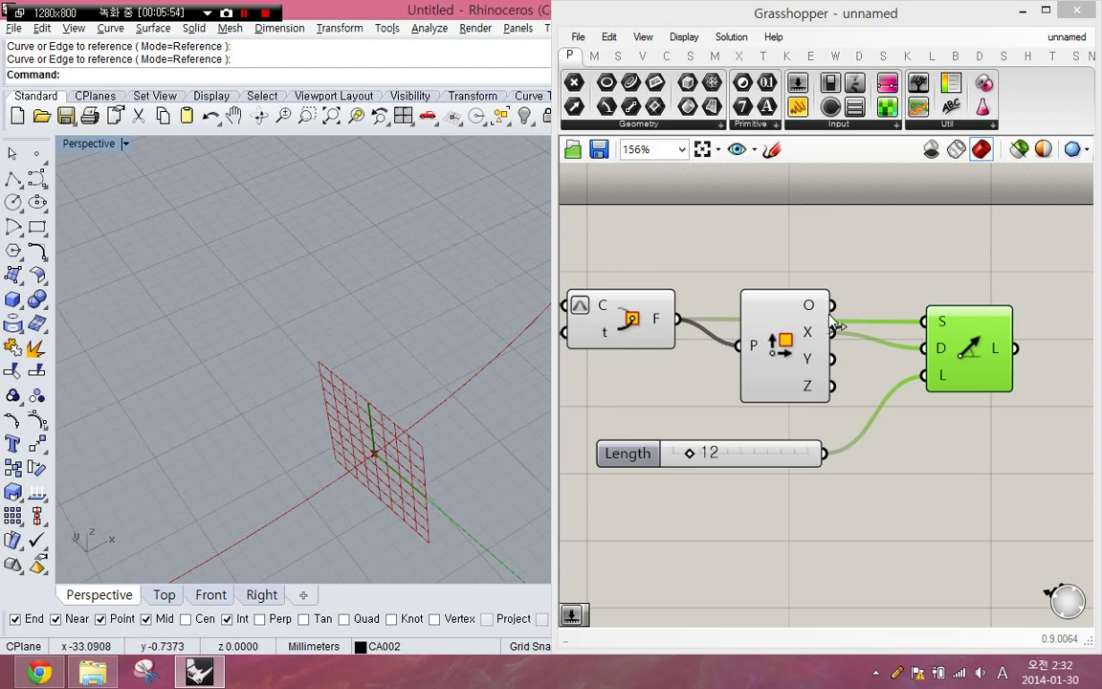
left_click_drag(833, 306, 979, 335)
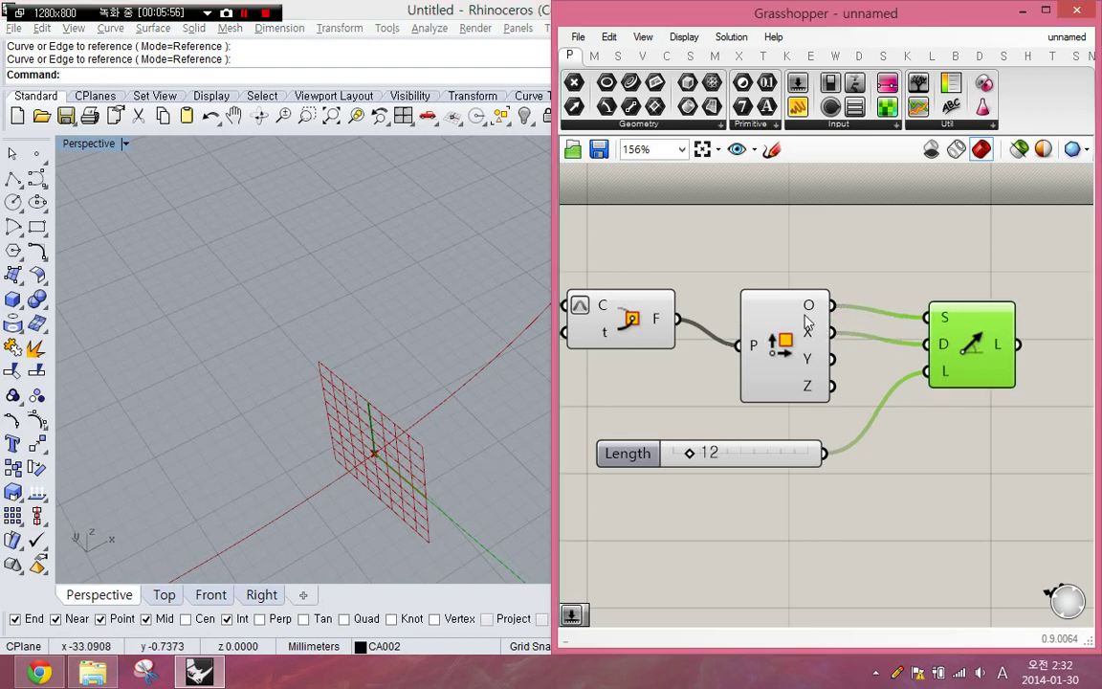
mouse_move(809, 318)
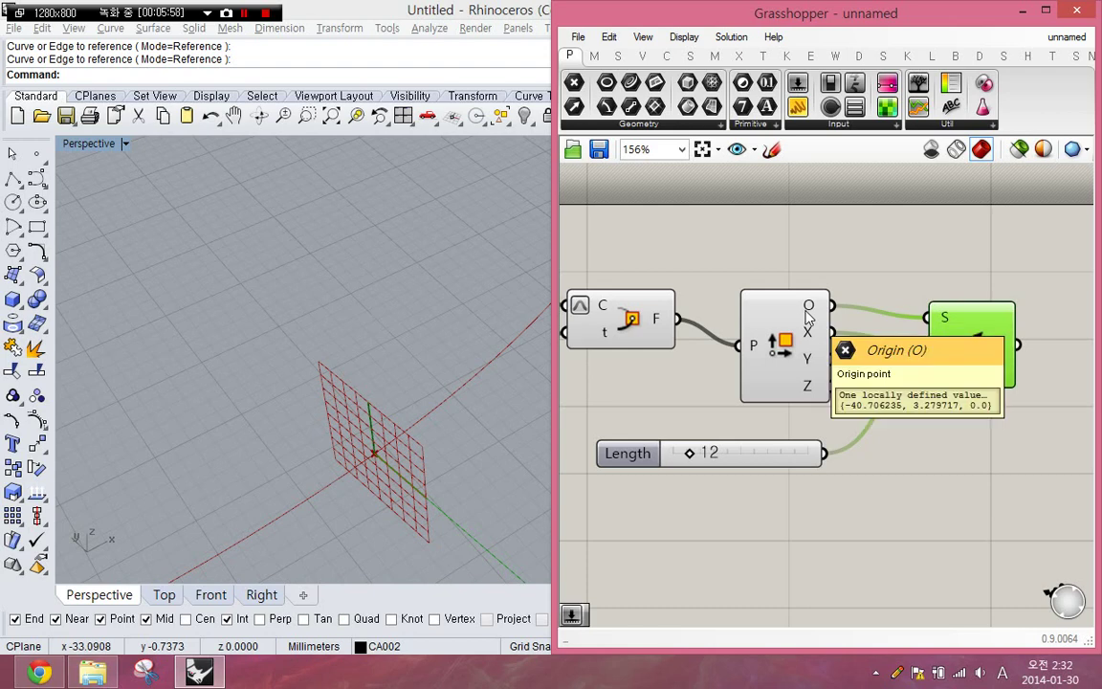
mouse_move(672, 304)
left_mouse_down()
mouse_move(640, 321)
mouse_move(686, 331)
mouse_move(677, 335)
left_mouse_up()
mouse_move(645, 269)
left_mouse_down()
mouse_move(644, 293)
mouse_move(644, 261)
mouse_move(697, 305)
left_mouse_up()
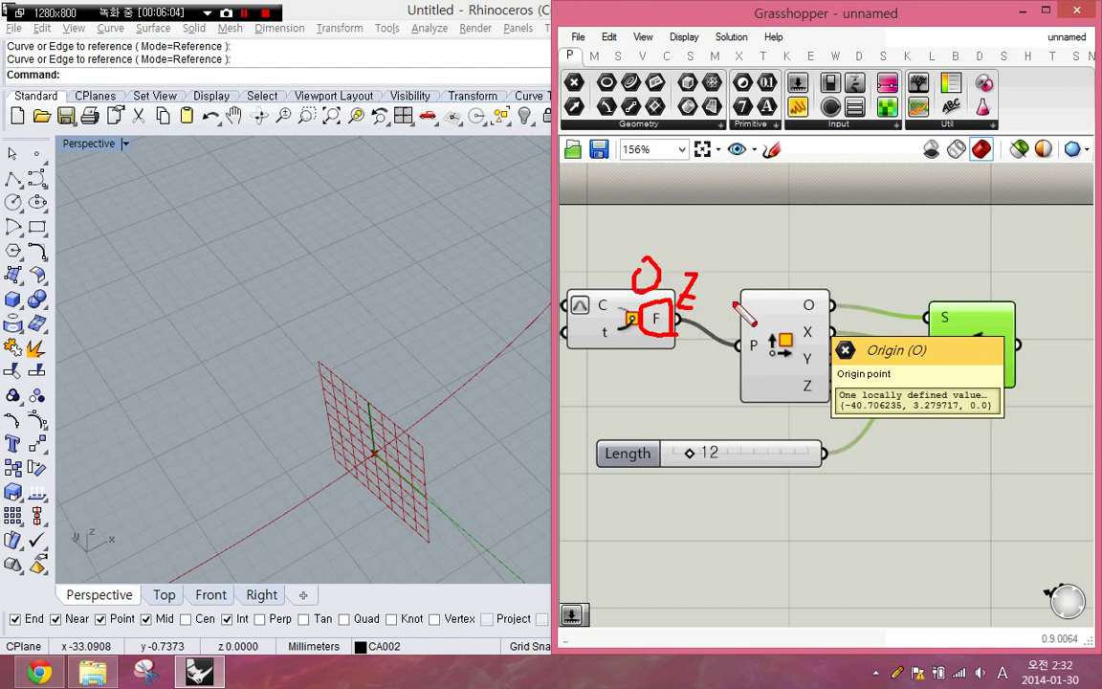
left_click_drag(793, 298, 819, 290)
mouse_move(794, 379)
left_mouse_down()
mouse_move(801, 387)
mouse_move(819, 371)
left_mouse_up()
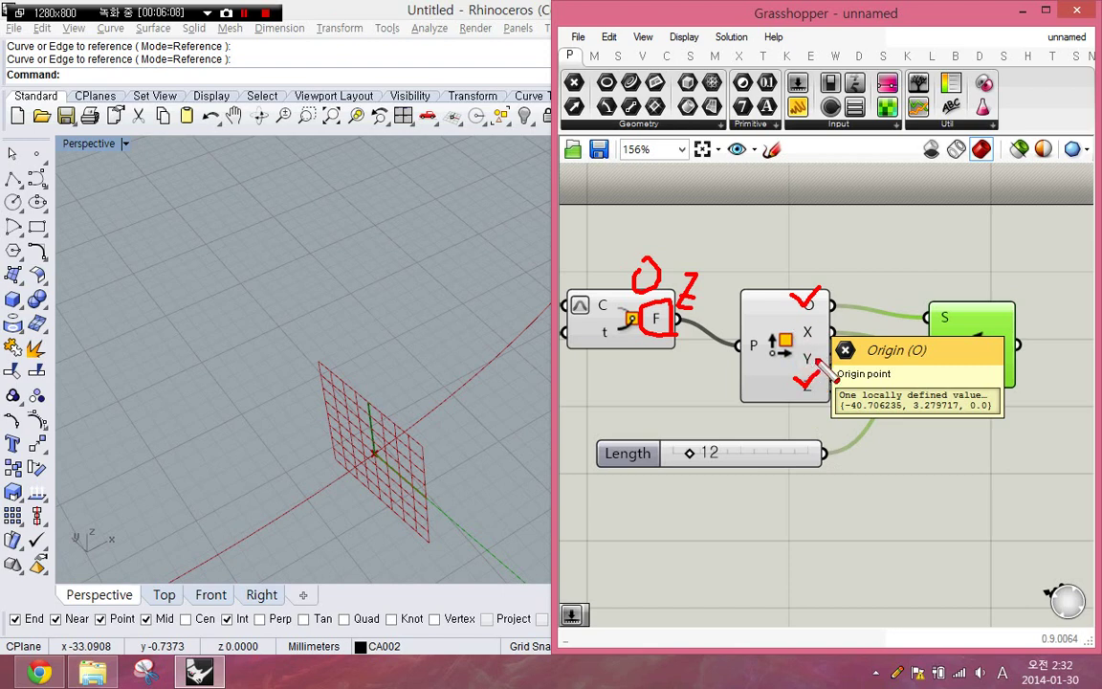
mouse_move(767, 313)
left_mouse_down()
mouse_move(784, 335)
mouse_move(801, 314)
left_mouse_up()
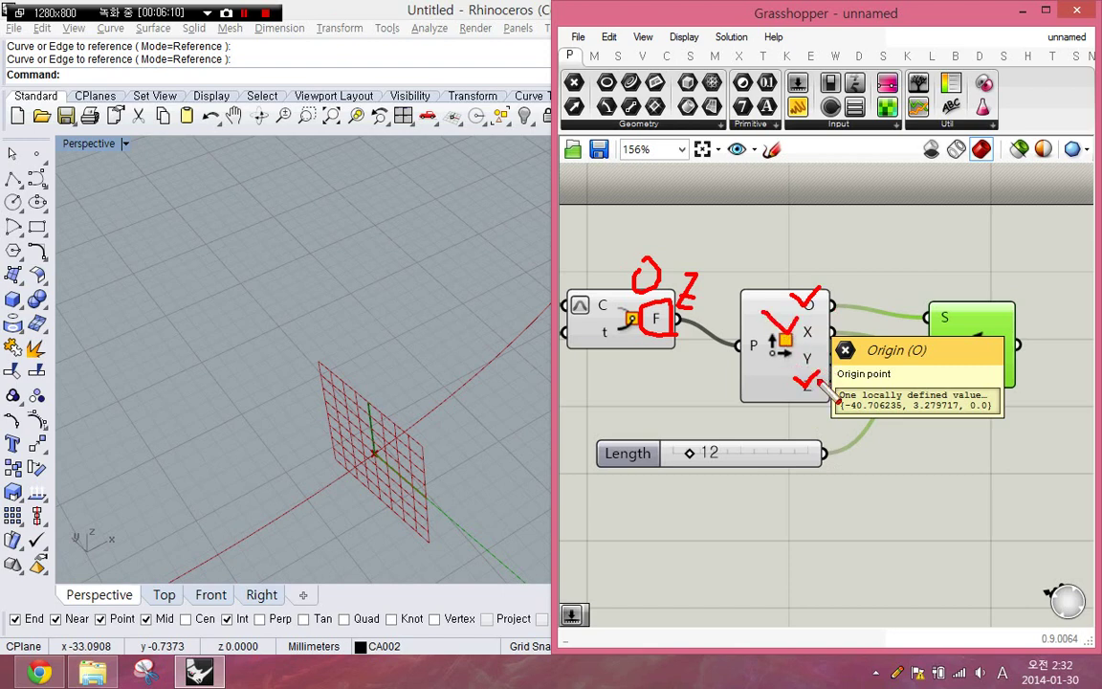
Deselect the Line SDL component and inspect the data received by its S input.
key("Escape")
left_click(917, 357)
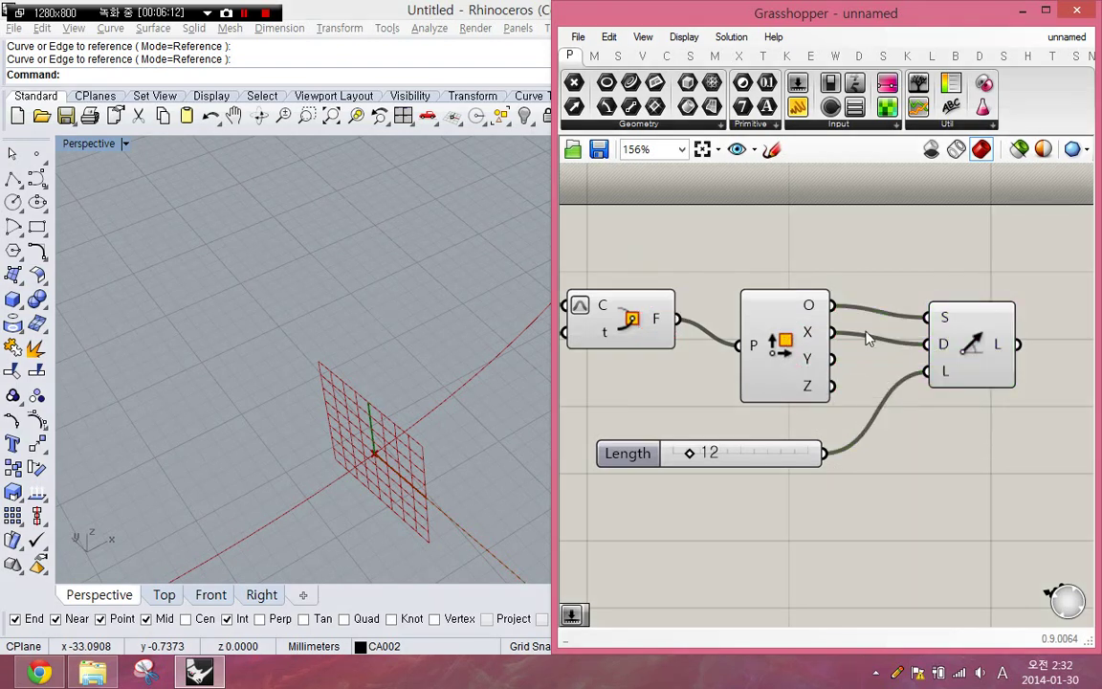
mouse_move(944, 317)
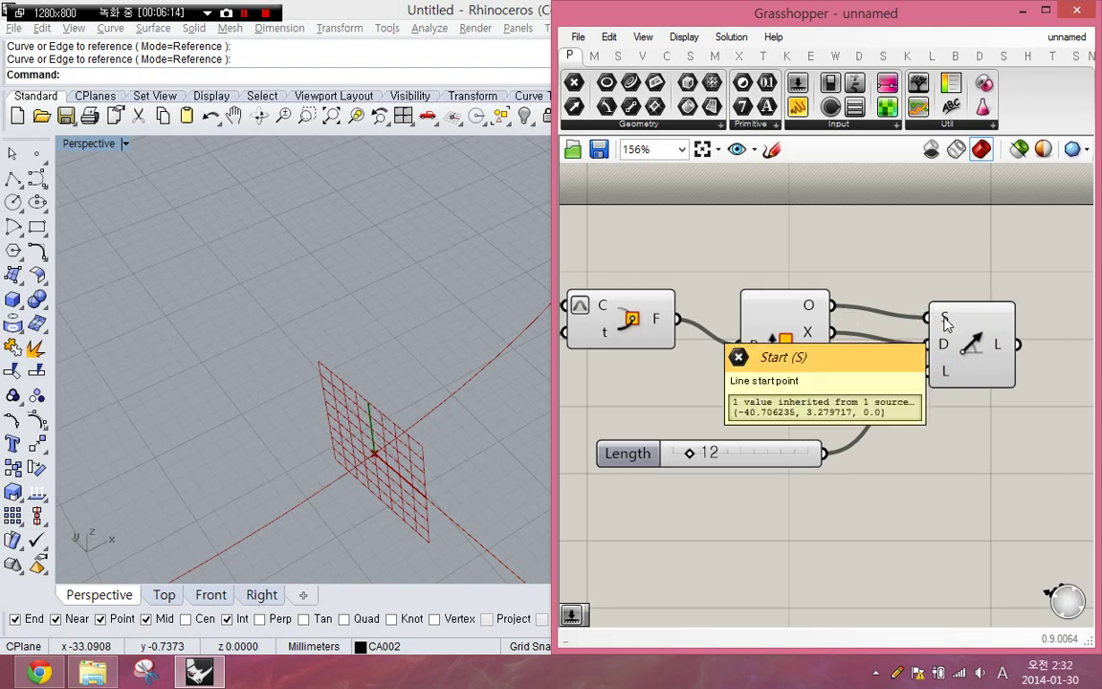
key("ctrl+2")
left_click_drag(374, 456, 473, 509)
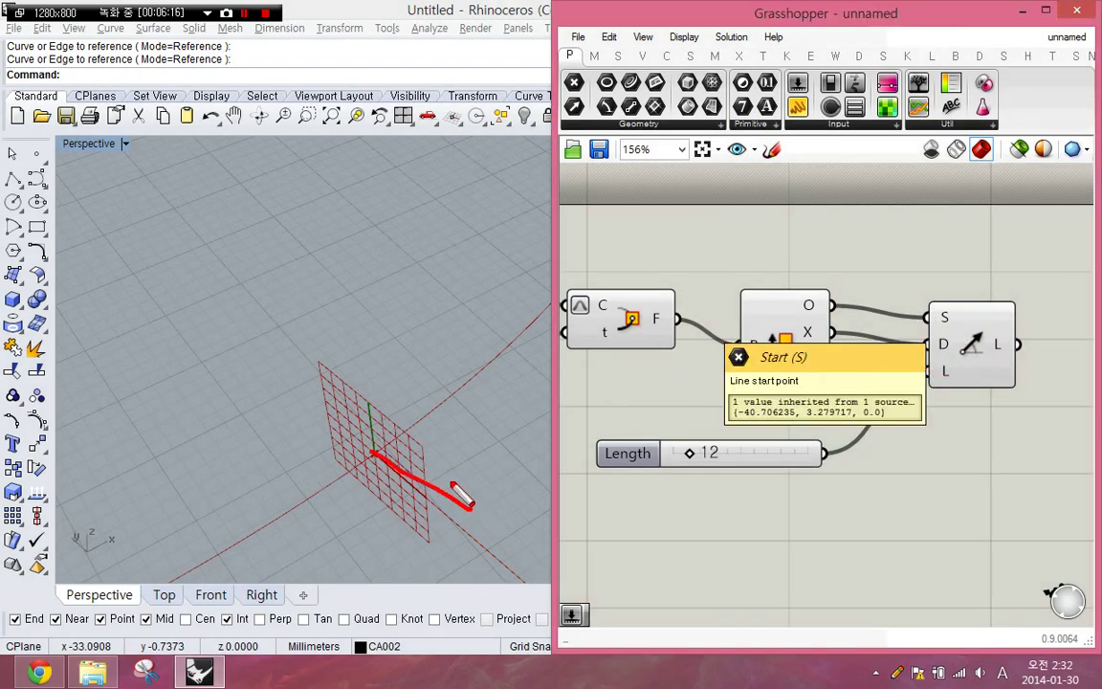
left_click_drag(444, 470, 478, 515)
key("Escape")
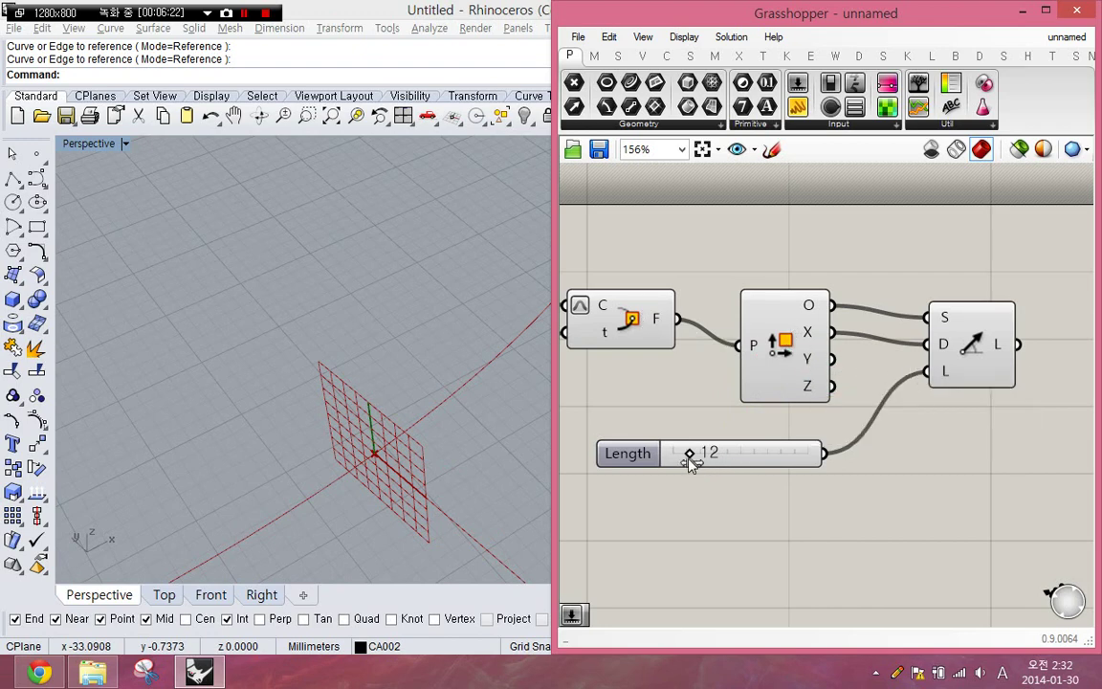
Set the Length slider to 17 and shift the Deconstruct Plane component slightly upward on the canvas.
mouse_move(691, 457)
left_mouse_down()
mouse_move(738, 456)
mouse_move(668, 456)
mouse_move(696, 457)
left_mouse_up()
scroll(332, 412, "down", 5)
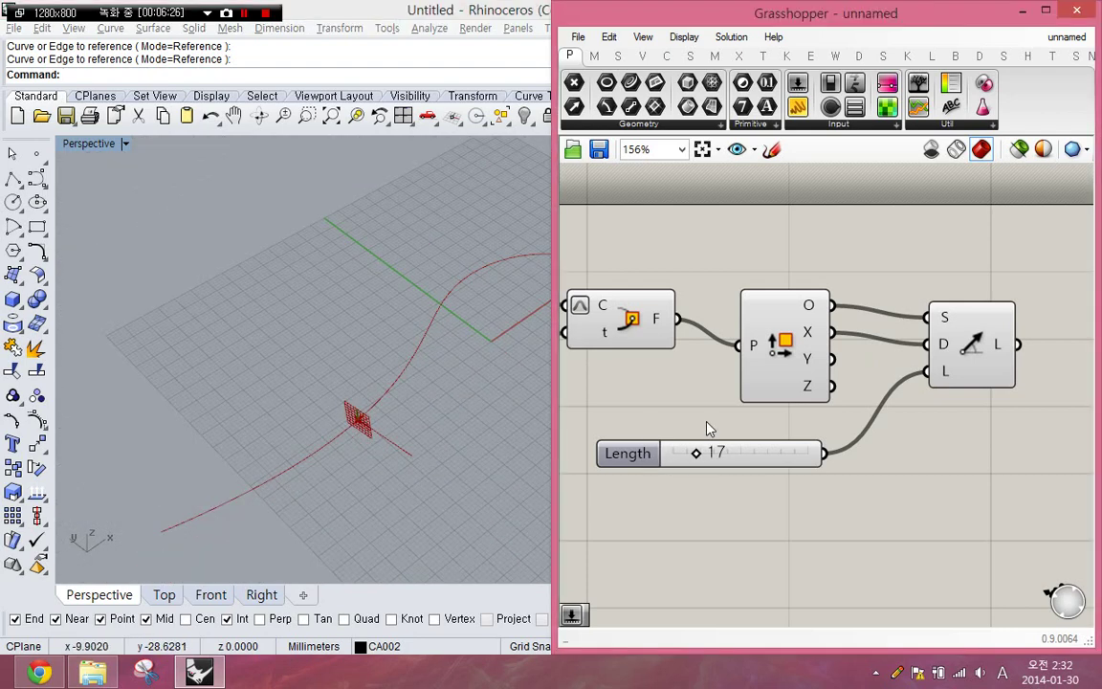
right_click_drag(743, 417, 788, 396)
left_click_drag(818, 374, 821, 356)
left_click(772, 378)
Set the slider feeding the Perp Frame's t input to 0.880 to move the frame and its line along the curve.
right_click_drag(738, 381, 787, 387)
right_click_drag(657, 391, 715, 388)
mouse_move(627, 337)
left_mouse_down()
mouse_move(604, 335)
mouse_move(638, 332)
left_mouse_up()
right_click_drag(796, 370, 766, 367)
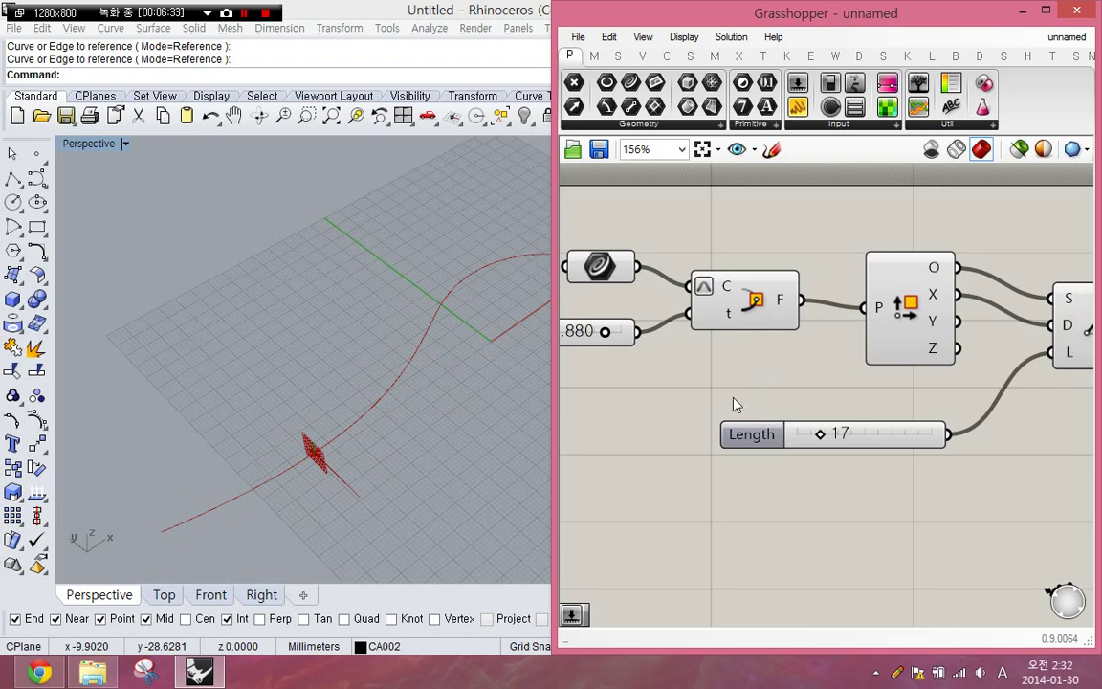
right_click_drag(288, 475, 331, 451)
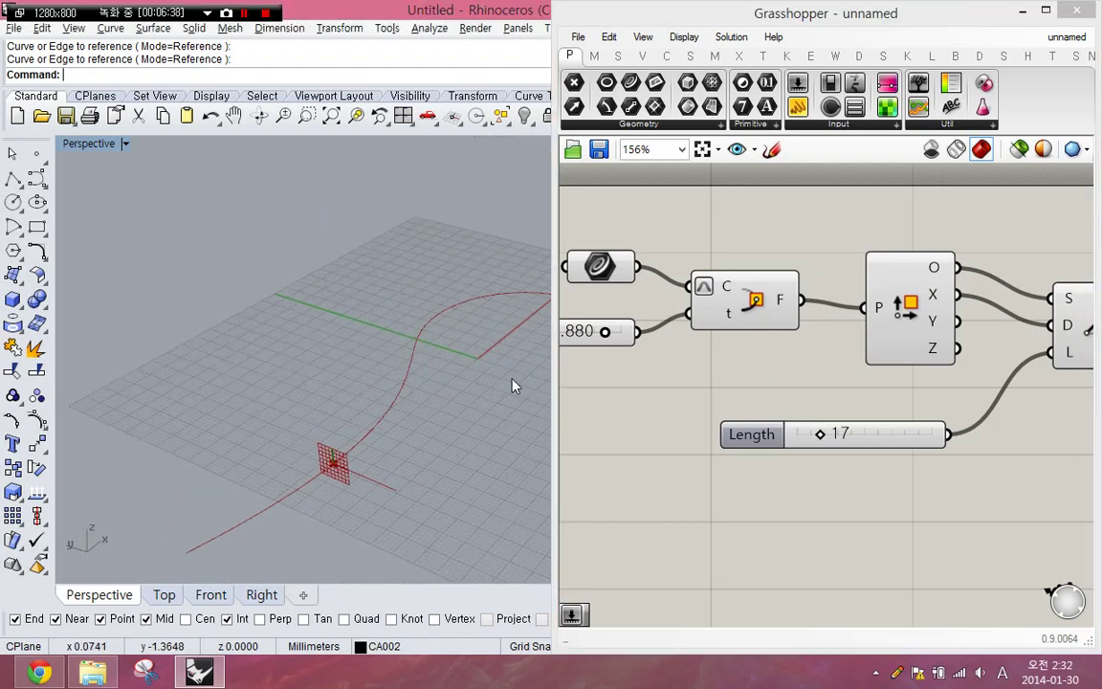
right_click_drag(883, 484, 783, 479)
double_click(859, 483)
type("r")
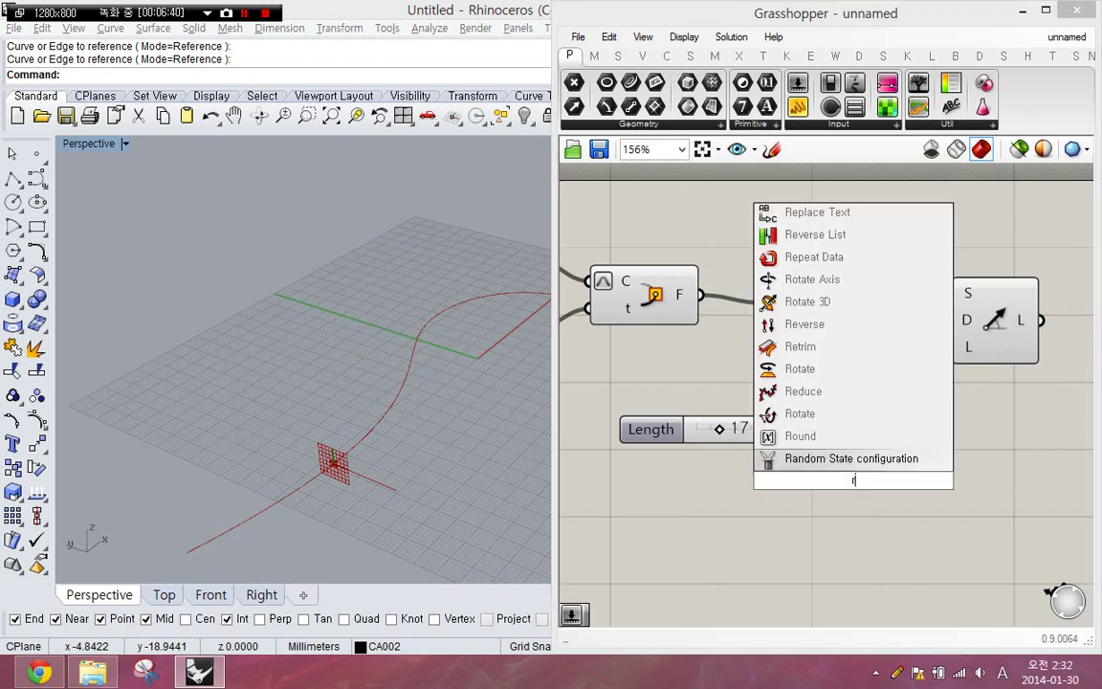
type("otate")
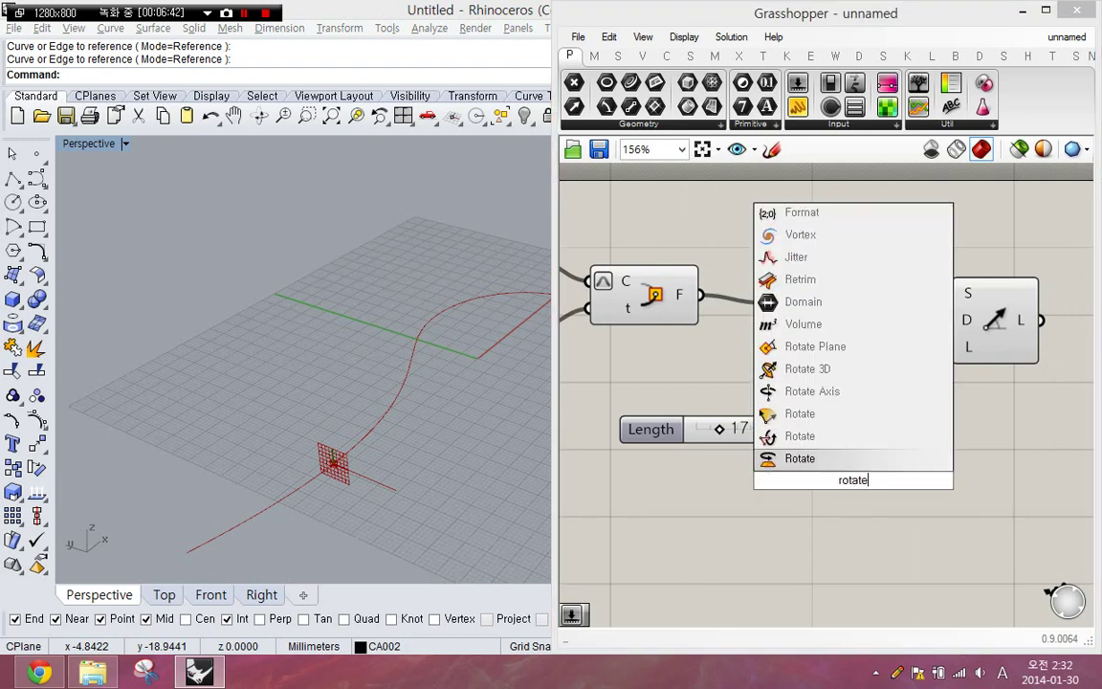
key("Return")
left_click_drag(873, 507, 910, 469)
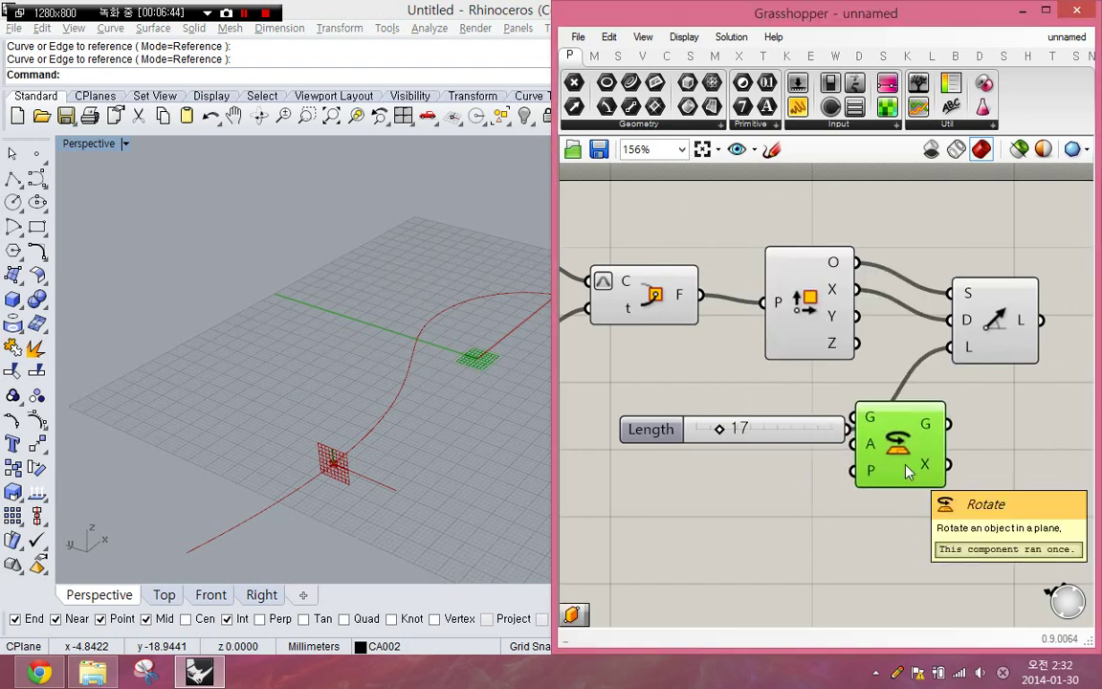
key("Delete")
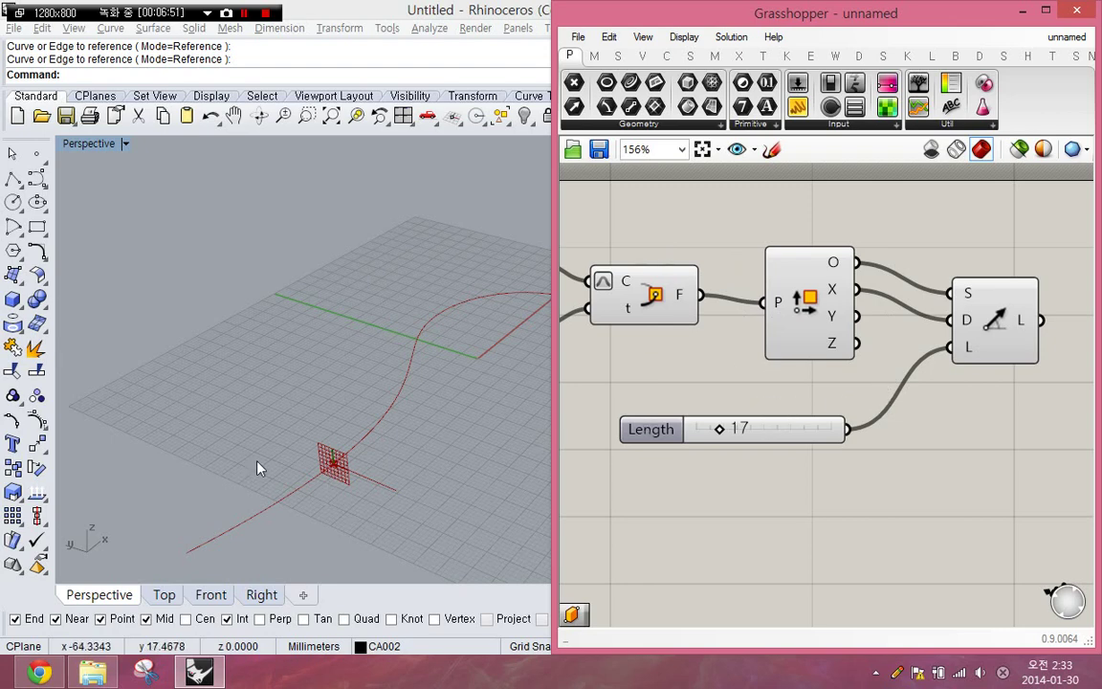
Move the Deconstruct Plane component slightly closer to the Perp Frame and set the Length slider to 18.
right_click_drag(231, 415, 216, 473)
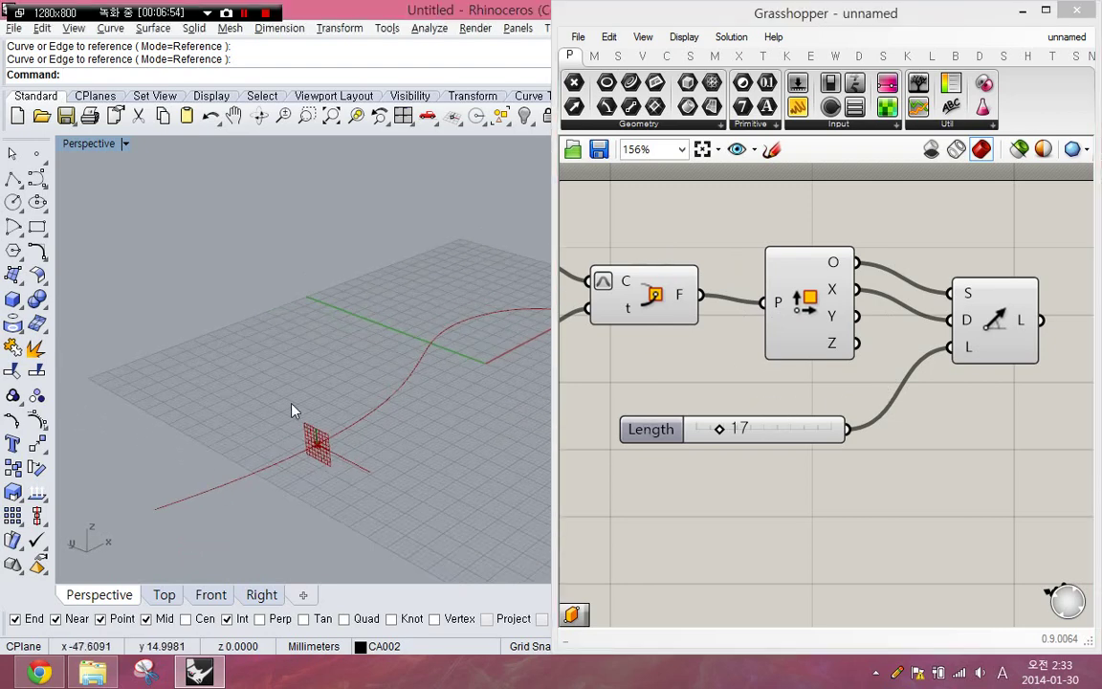
right_click_drag(746, 373, 777, 381)
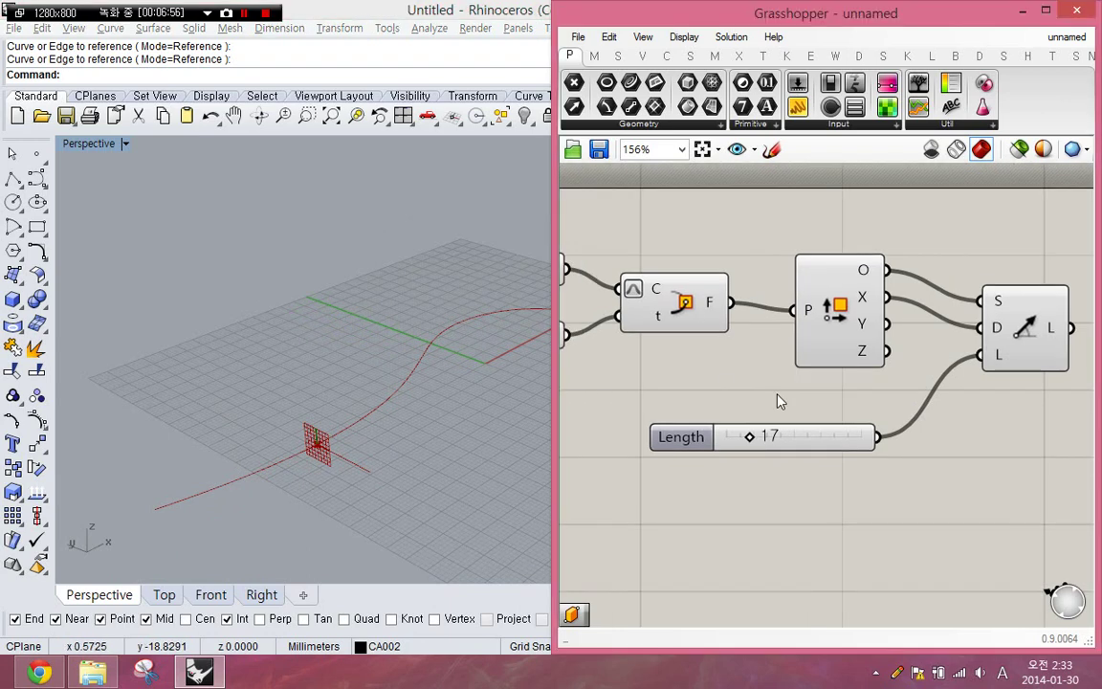
left_click_drag(849, 331, 833, 326)
left_click(821, 397)
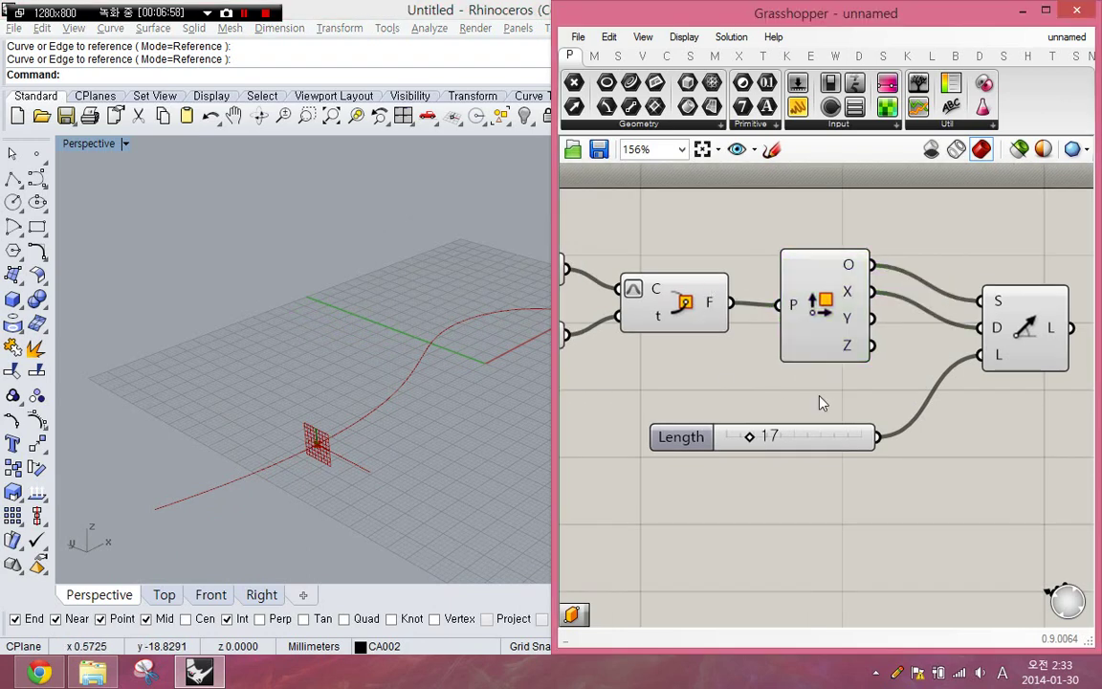
right_click_drag(327, 415, 308, 442)
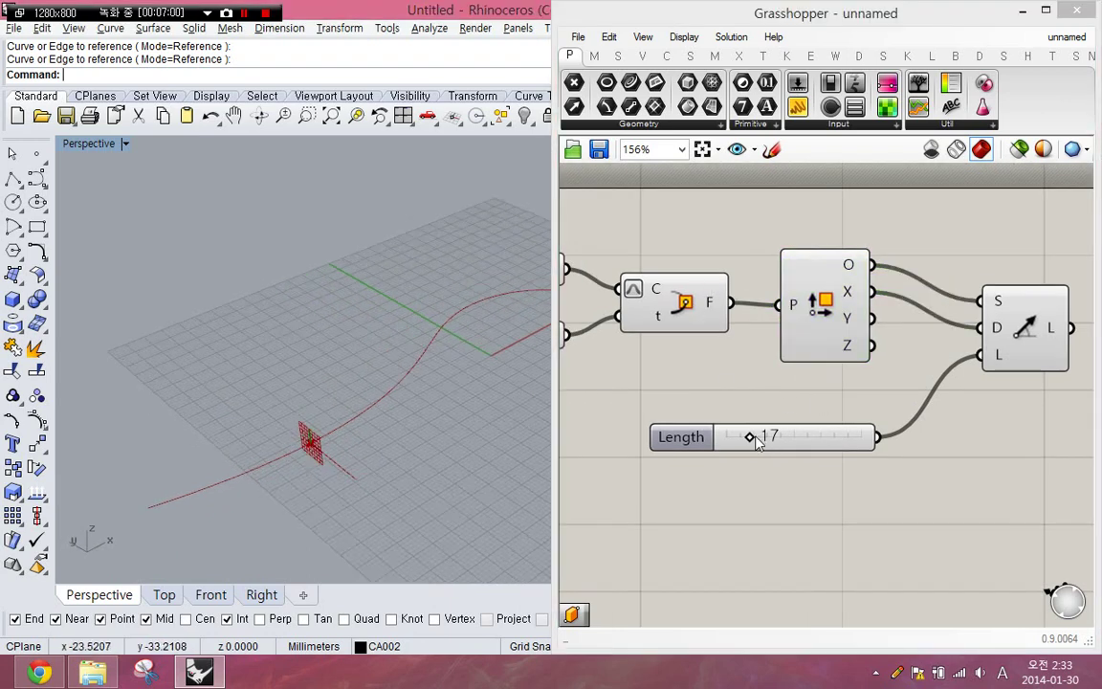
mouse_move(753, 440)
left_mouse_down()
mouse_move(783, 438)
mouse_move(755, 438)
left_mouse_up()
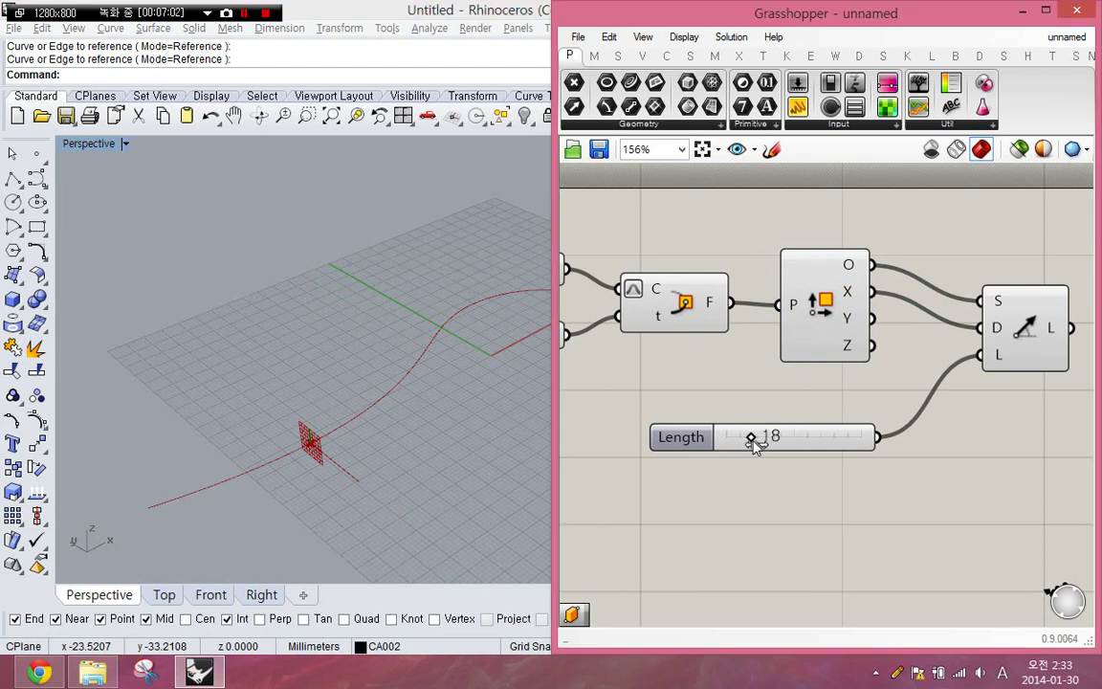
Set the slider feeding the Perp Frame's t input to 0.554 and view the whole curve with its frame and line.
right_click_drag(767, 401, 884, 424)
left_click_drag(655, 357, 609, 367)
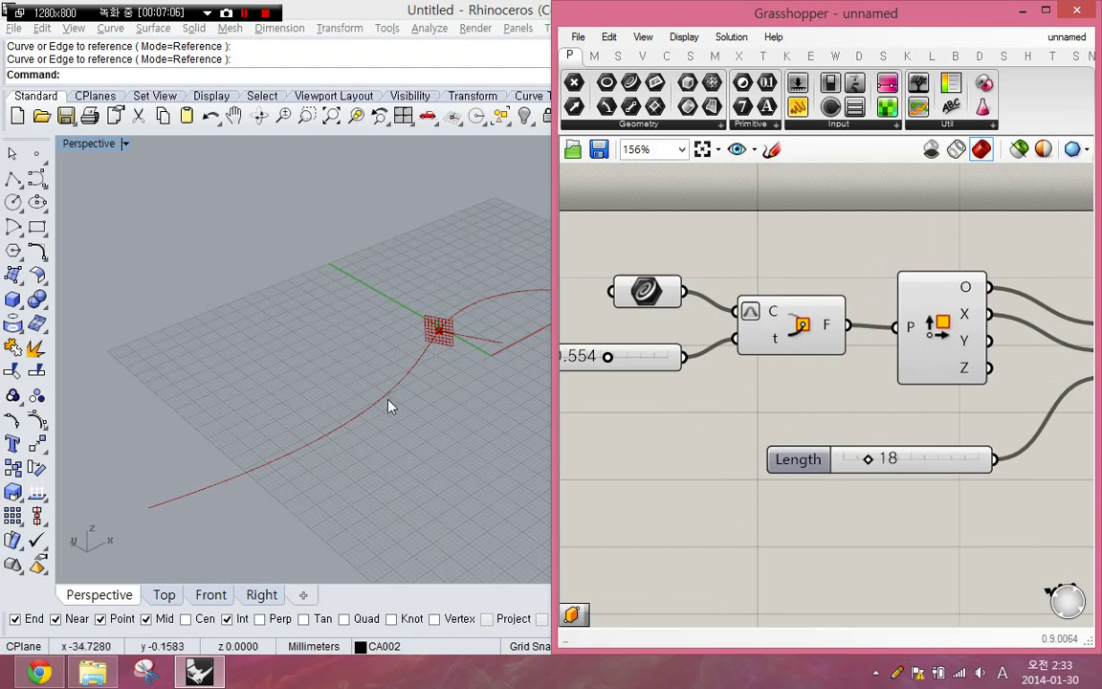
right_click_drag(421, 296, 415, 436)
scroll(354, 432, "down", 7)
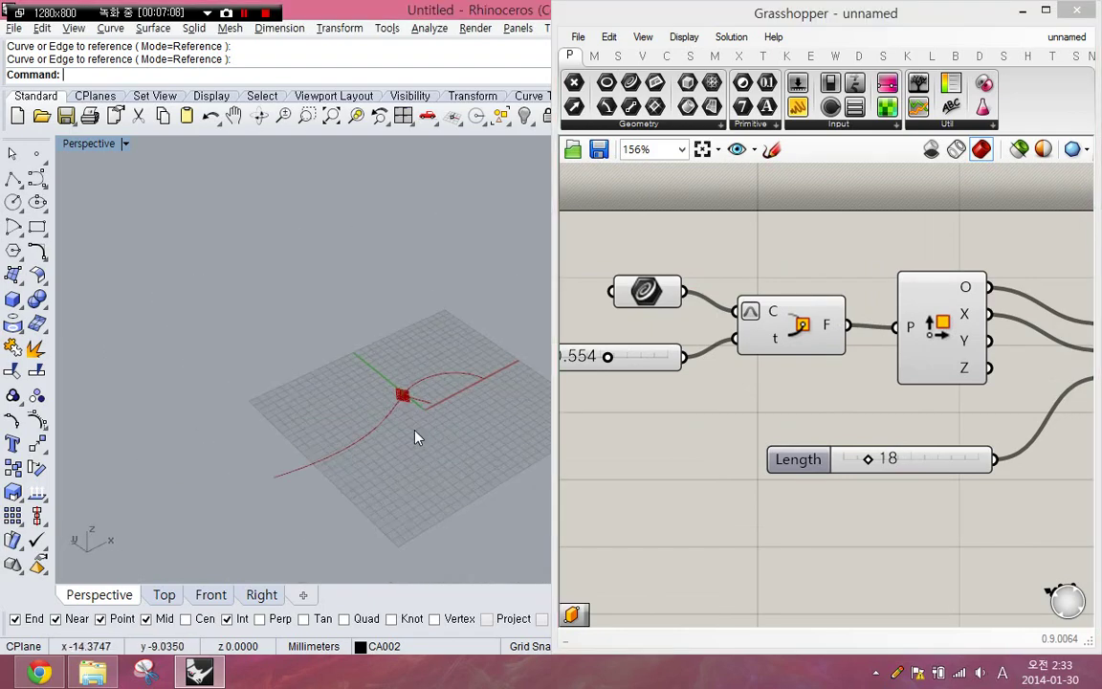
scroll(415, 436, "up", 4)
right_click_drag(772, 420, 699, 394)
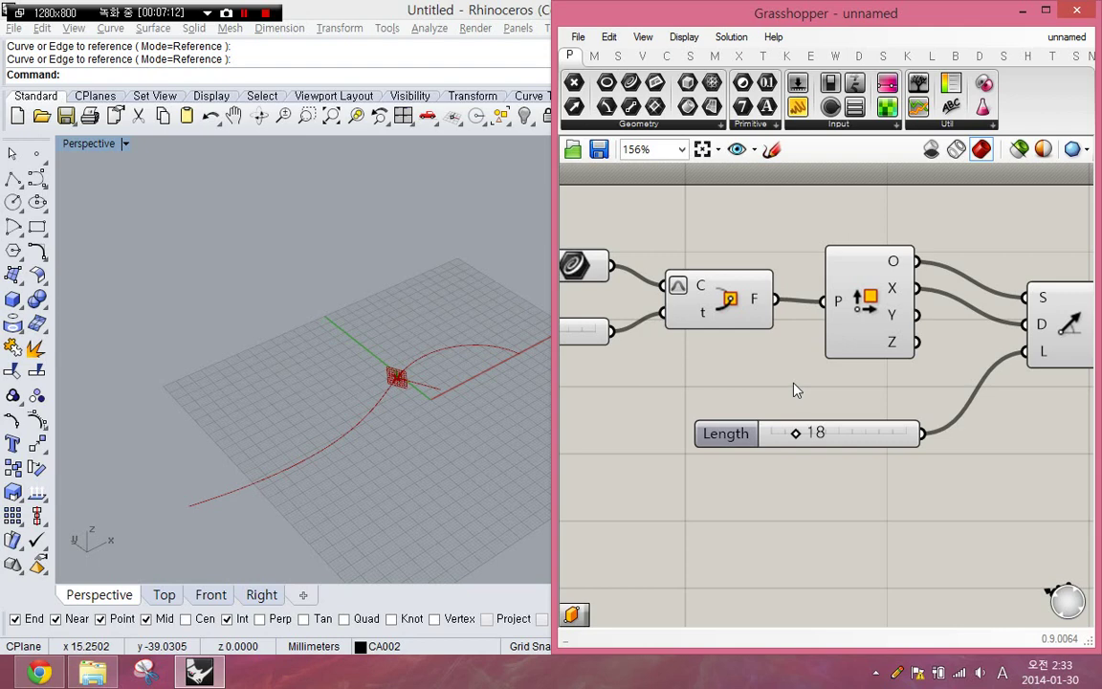
right_click_drag(794, 389, 767, 374)
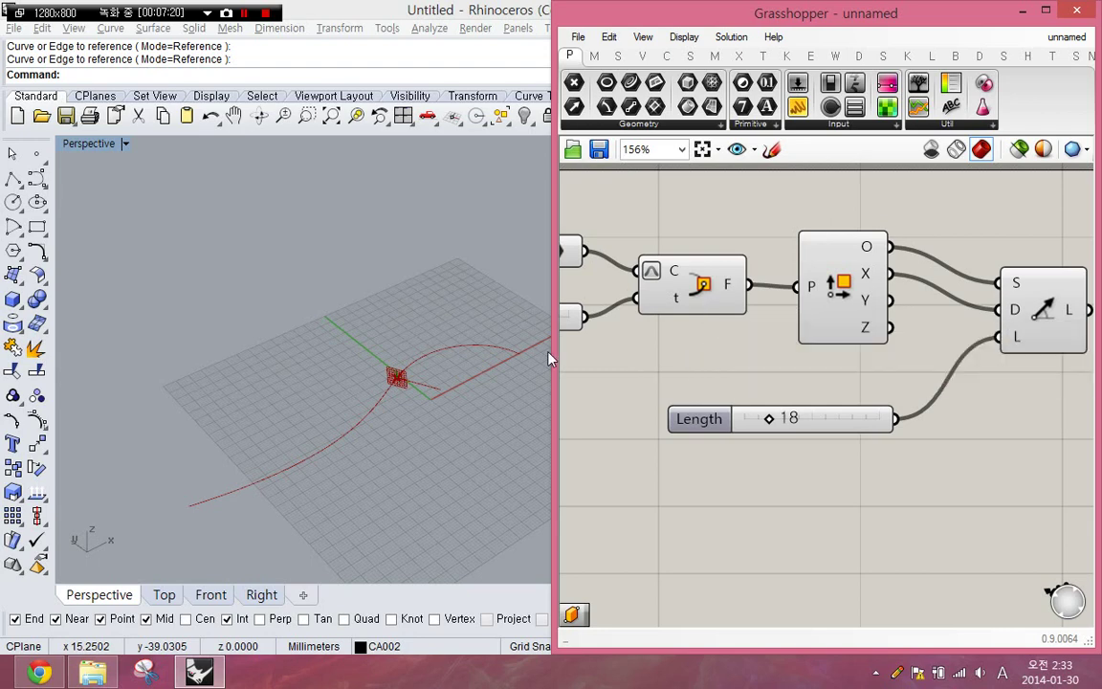
left_click(319, 398)
right_click(319, 392)
left_click(239, 249)
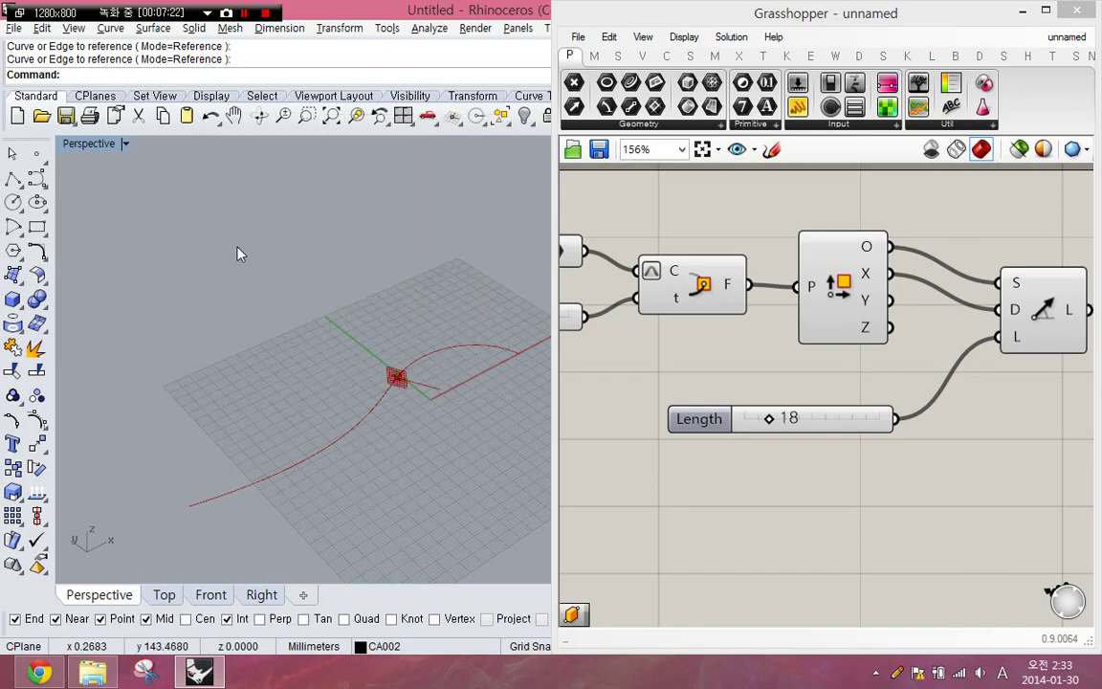